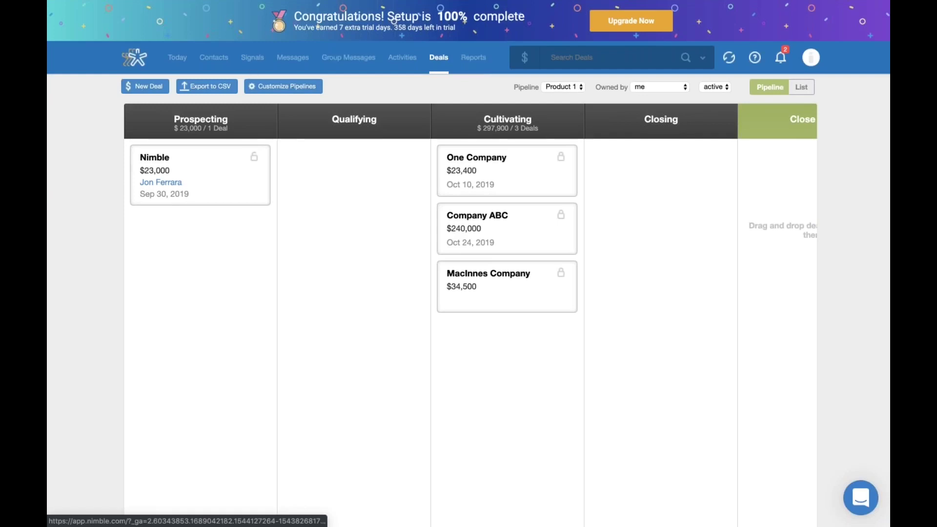
# Step: View the Product 1 deals as a list, and return to the pipeline board to look over its stages
pyautogui.click(475, 72)
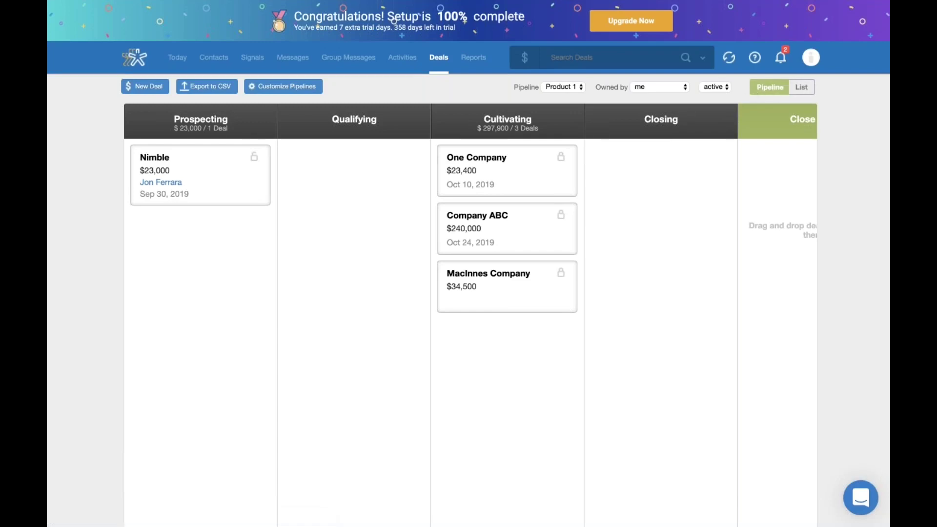
pyautogui.click(803, 89)
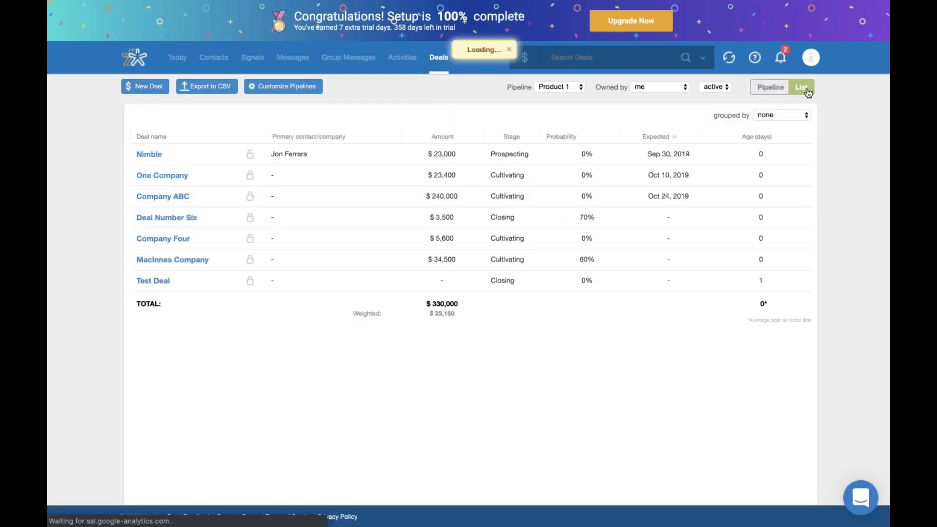
pyautogui.click(771, 87)
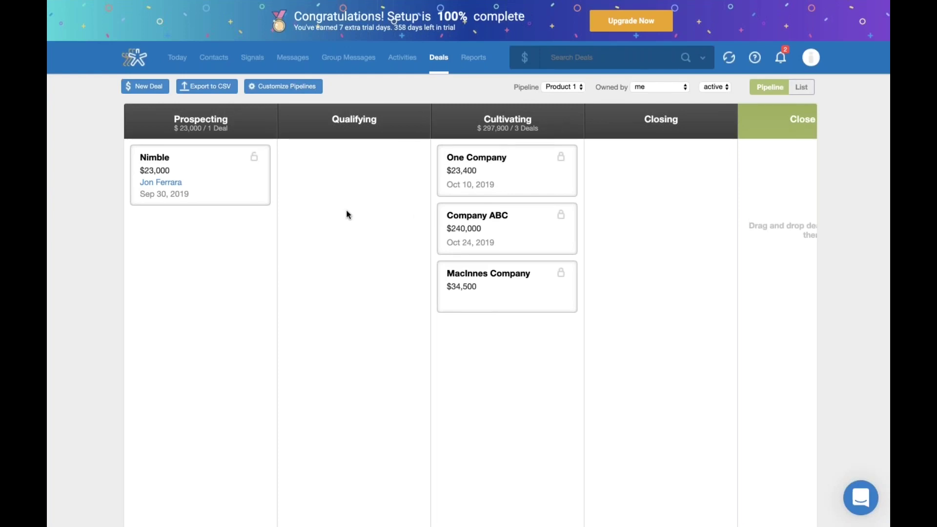
pyautogui.hscroll(2, 347, 213)
pyautogui.hscroll(-2, 347, 213)
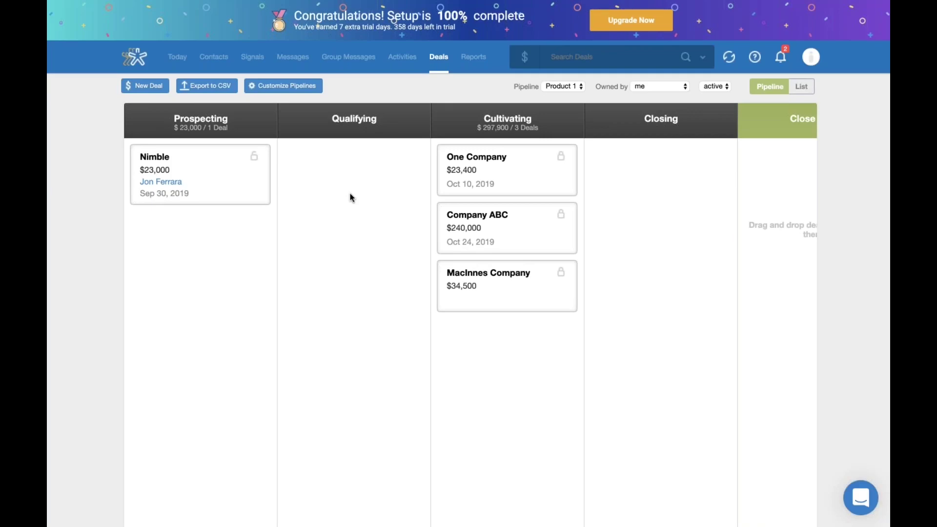
# Step: Switch the board to the Product 2 pipeline and examine its stages from Appointment Scheduled through Close Deal
pyautogui.click(566, 91)
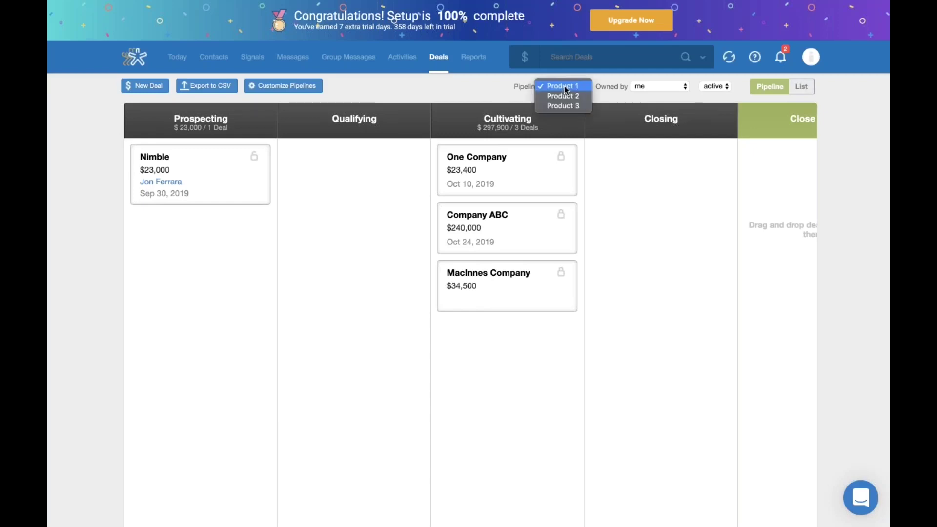
pyautogui.click(581, 96)
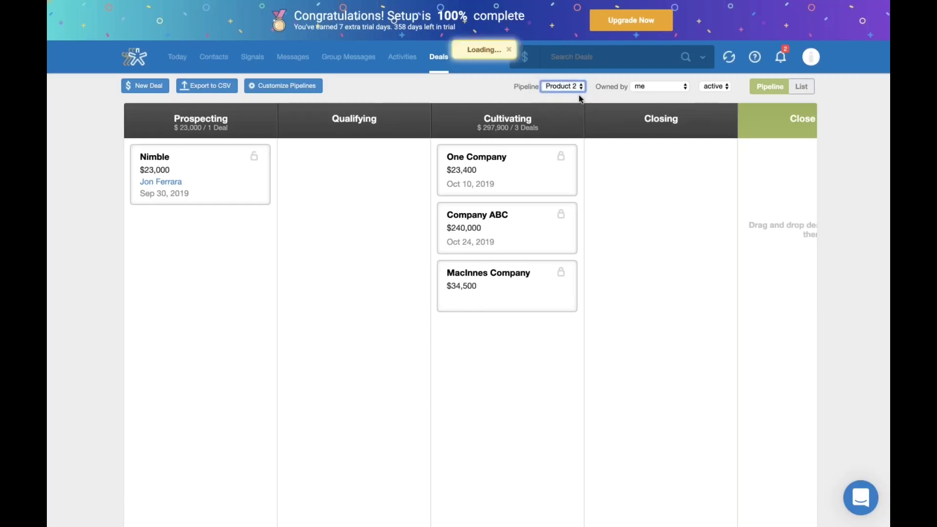
pyautogui.hscroll(3, 484, 215)
pyautogui.hscroll(4, 484, 215)
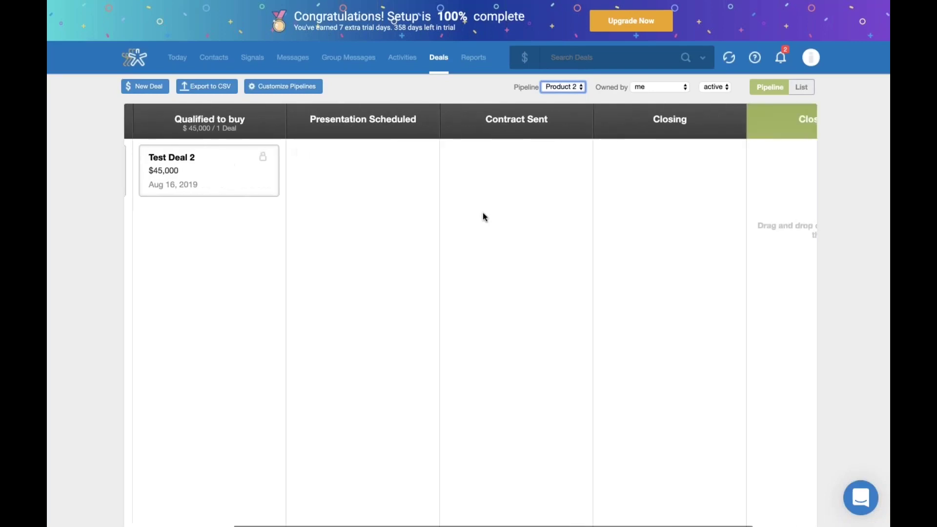
pyautogui.hscroll(-5, 484, 215)
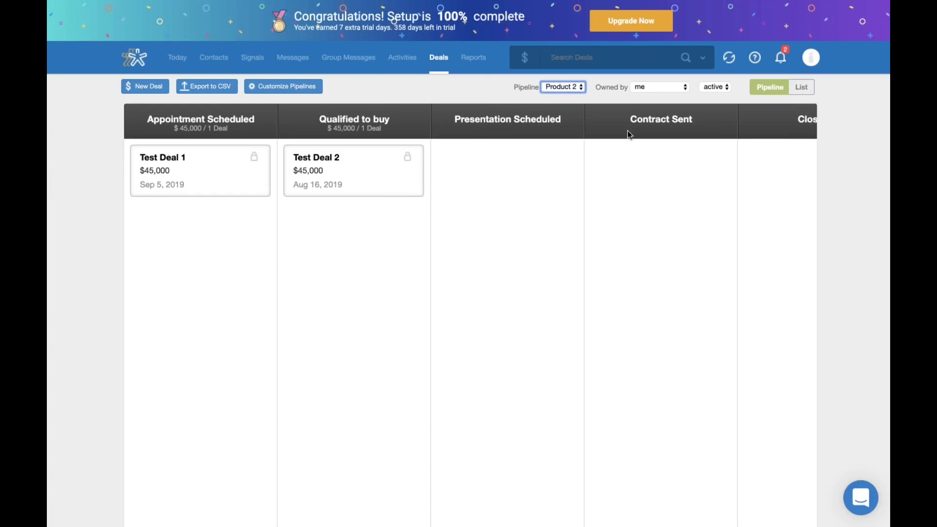
pyautogui.hscroll(2, 628, 133)
pyautogui.hscroll(1, 630, 132)
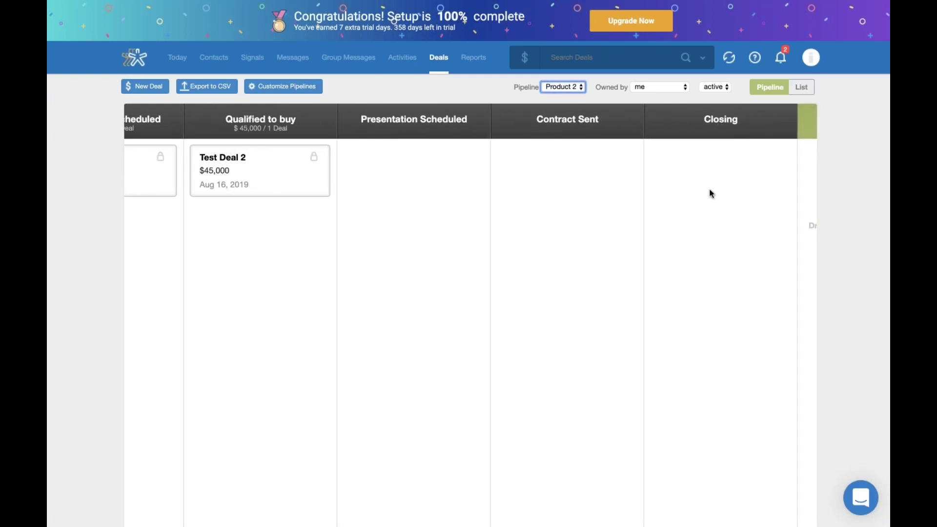
pyautogui.hscroll(3, 709, 190)
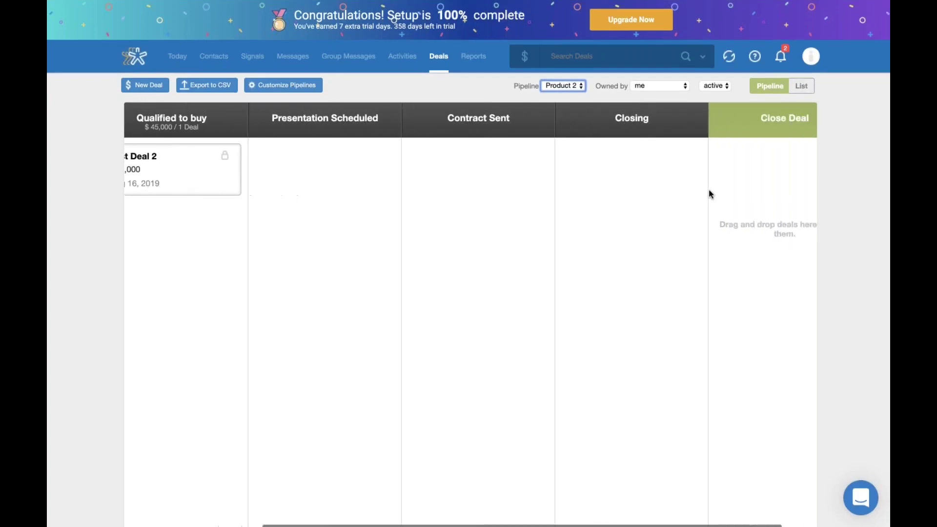
pyautogui.hscroll(1, 641, 176)
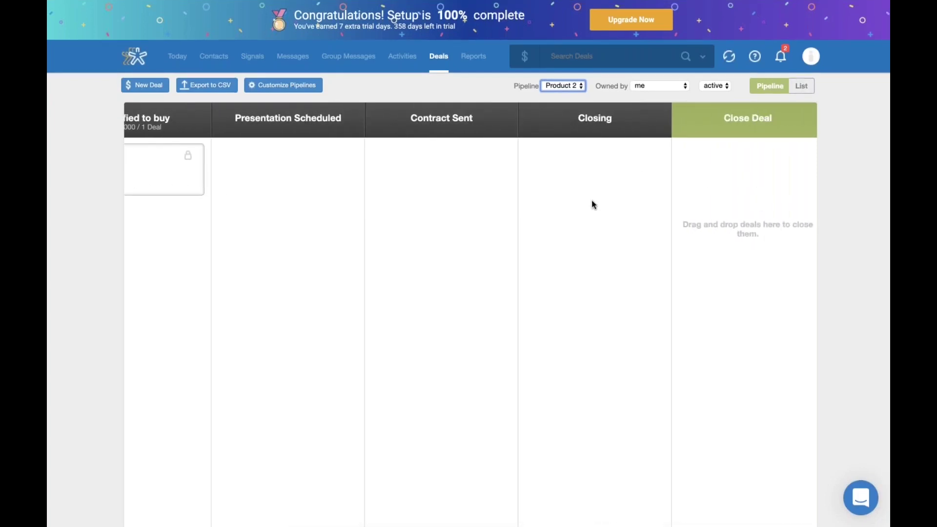
pyautogui.hscroll(1, 593, 203)
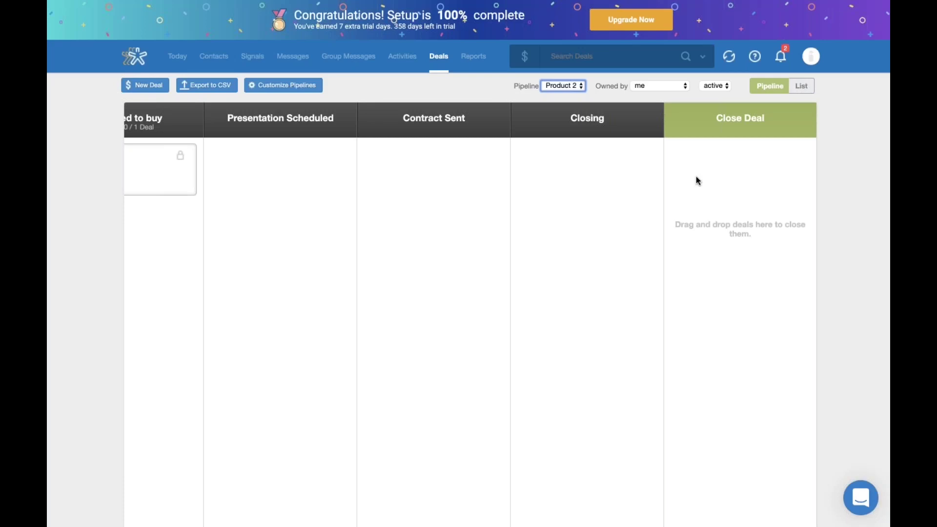
pyautogui.hscroll(-6, 698, 181)
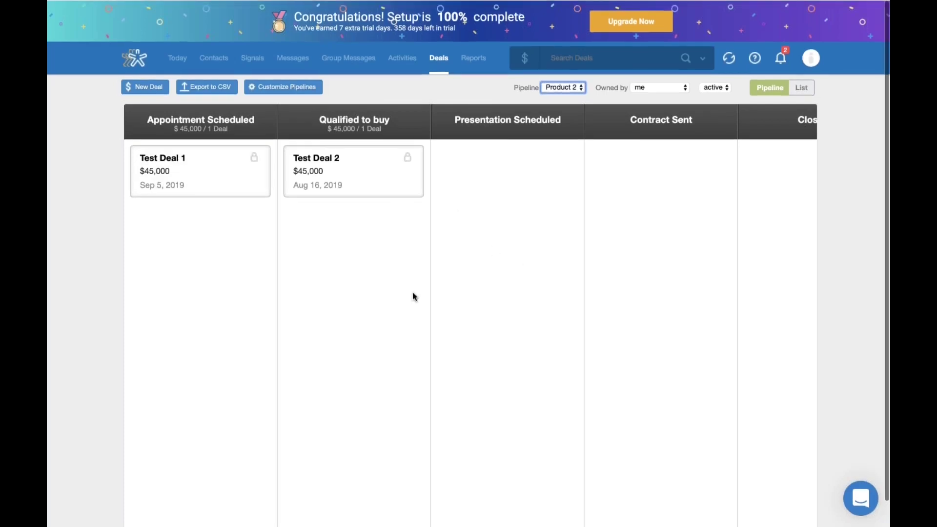
pyautogui.click(576, 90)
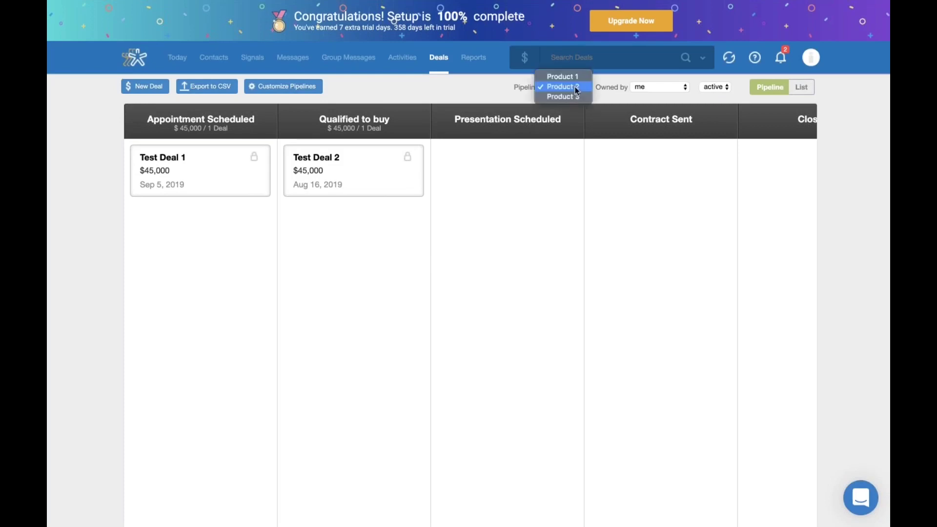
pyautogui.click(485, 96)
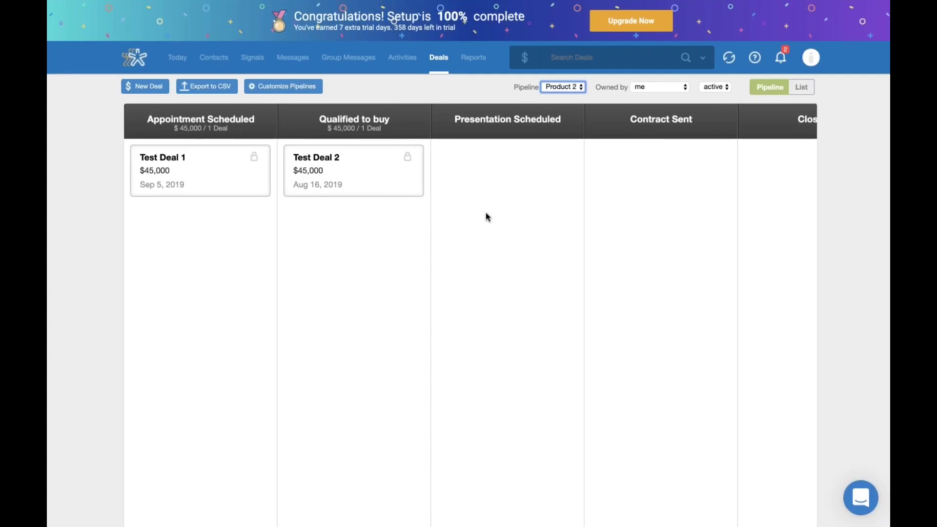
# Step: Open the Product 1 pipeline for customization and try to save its name unchanged
pyautogui.click(308, 91)
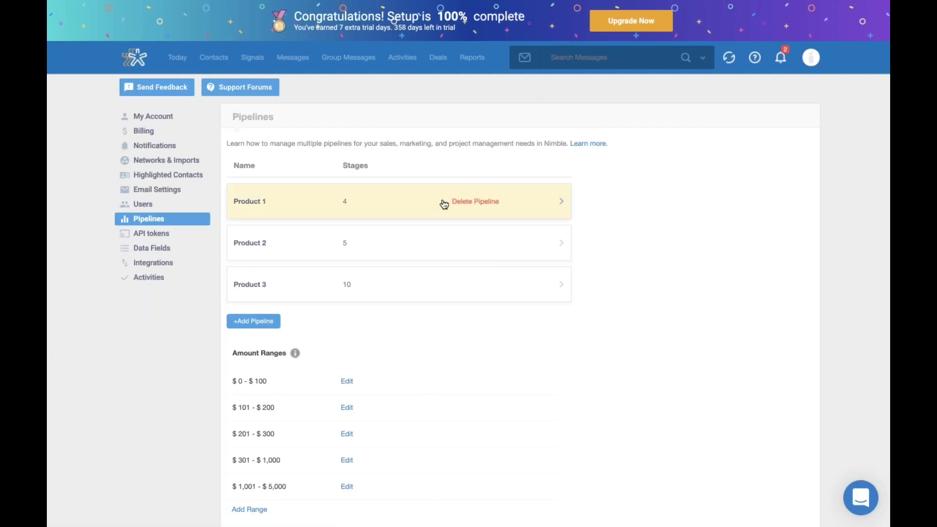
pyautogui.click(390, 200)
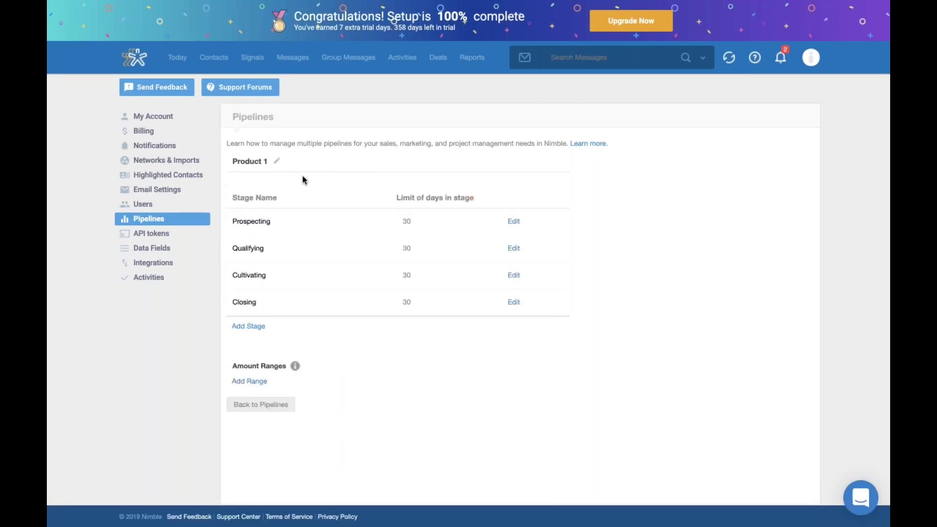
pyautogui.click(278, 166)
pyautogui.moveTo(273, 164); pyautogui.dragTo(223, 166)
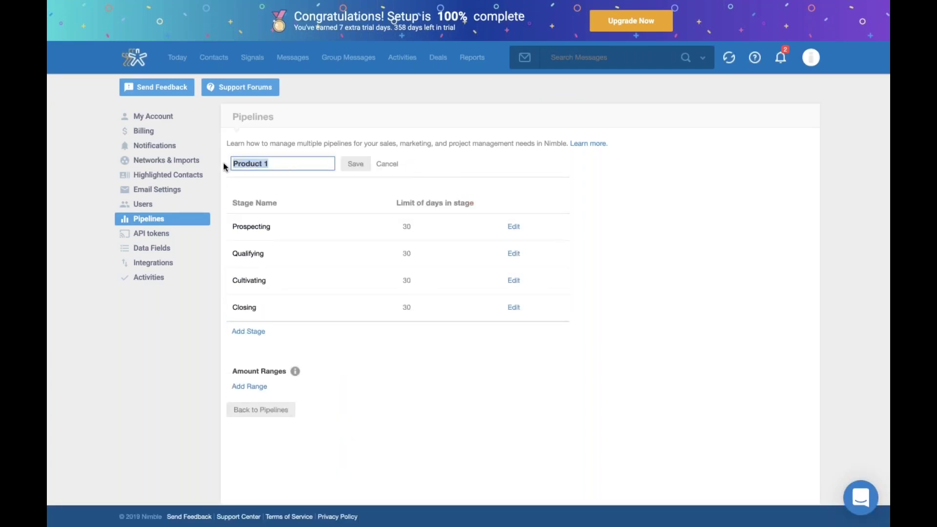
pyautogui.press('Right')
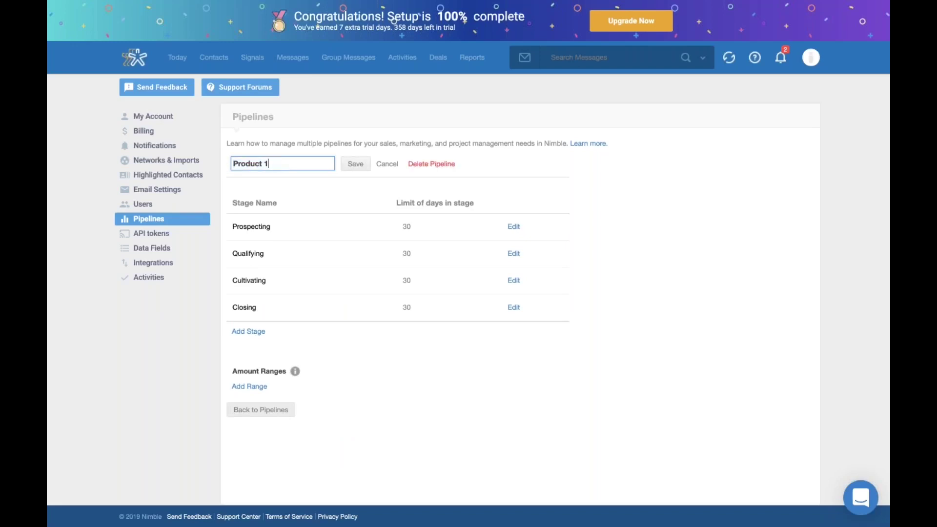
pyautogui.click(356, 167)
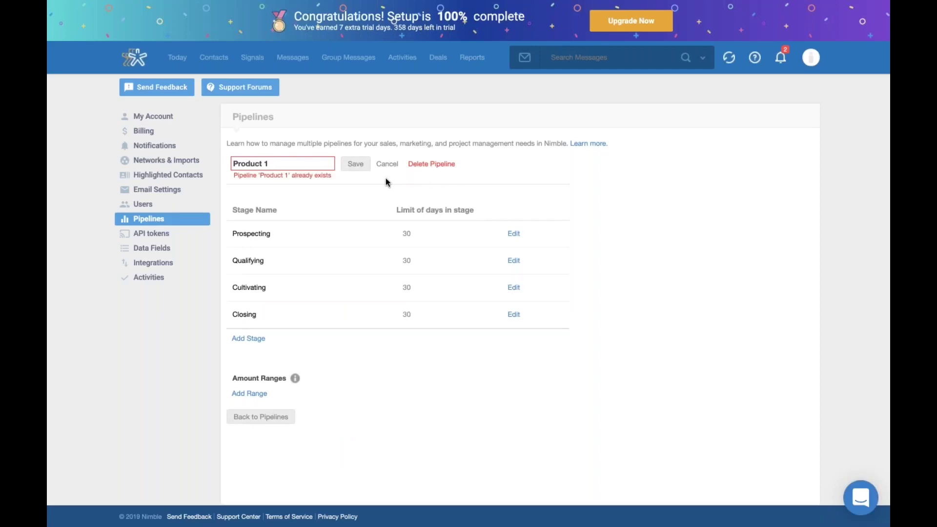
# Step: Set the Prospecting stage's limit to 10 days and save the stage
pyautogui.moveTo(383, 236)
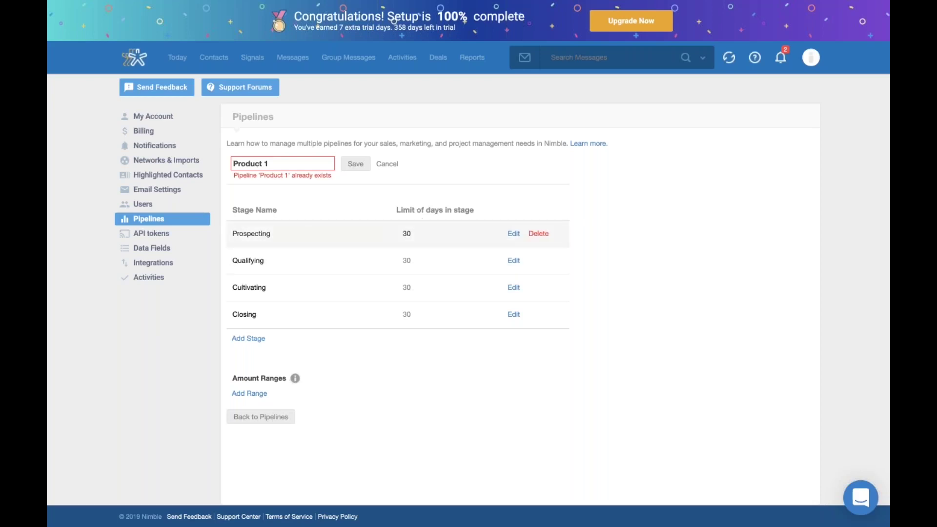
pyautogui.click(514, 234)
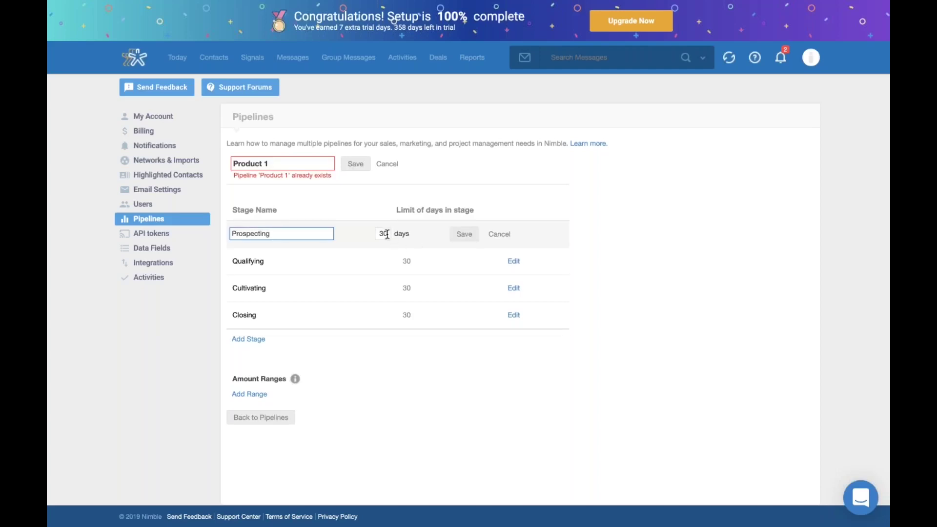
pyautogui.click(387, 234)
pyautogui.write('1')
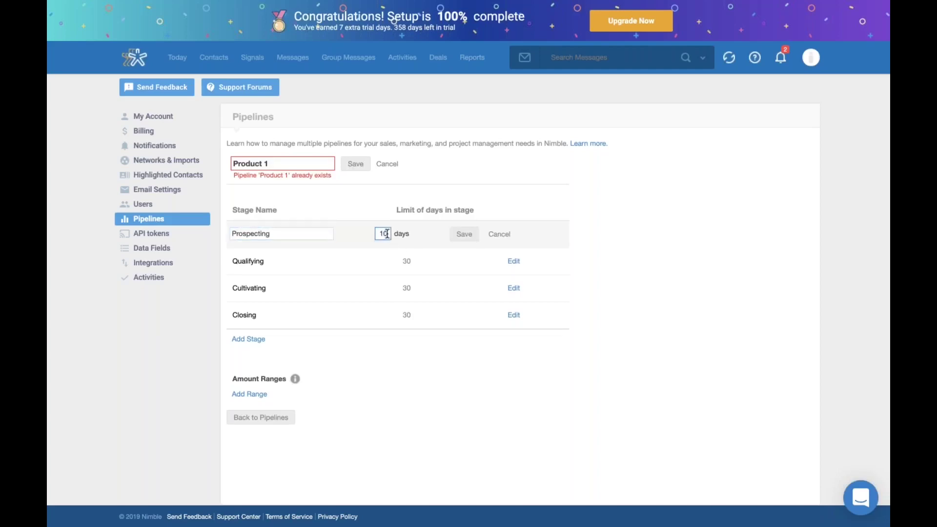
pyautogui.write('0')
pyautogui.click(458, 240)
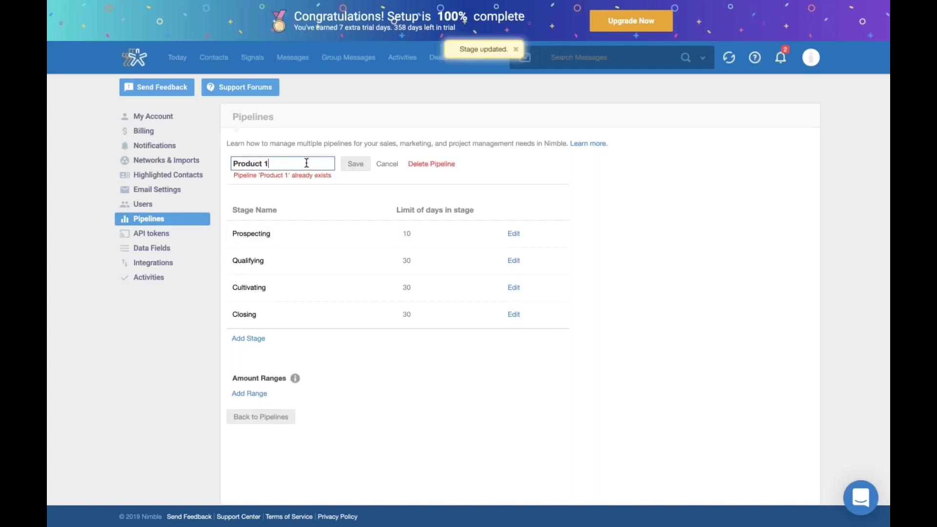
# Step: Rename the Product 1 pipeline as Product 12 and return to the list of pipelines
pyautogui.write('12')
pyautogui.click(355, 164)
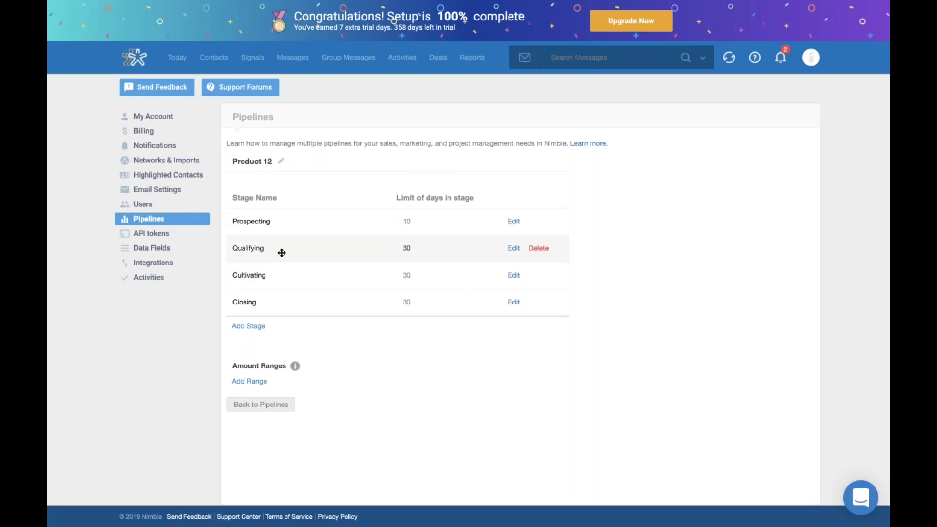
pyautogui.moveTo(280, 250); pyautogui.dragTo(280, 250)
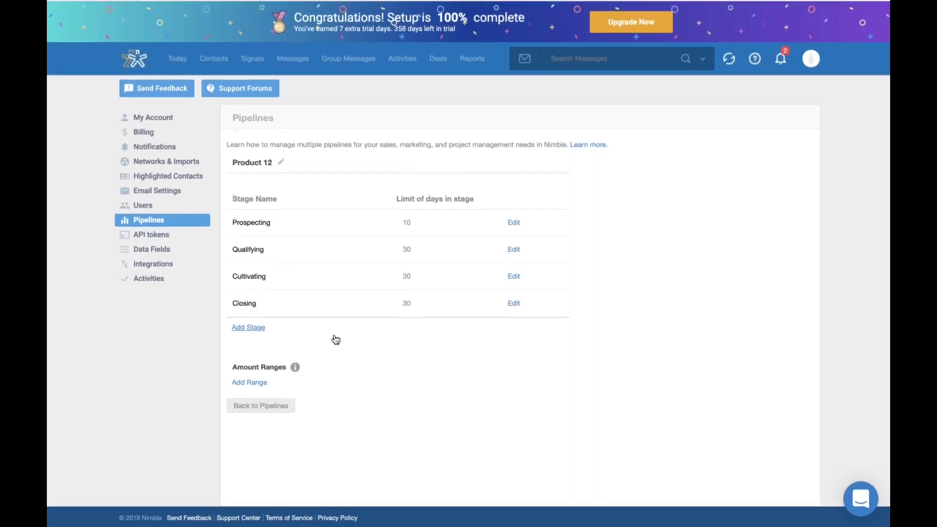
pyautogui.click(264, 410)
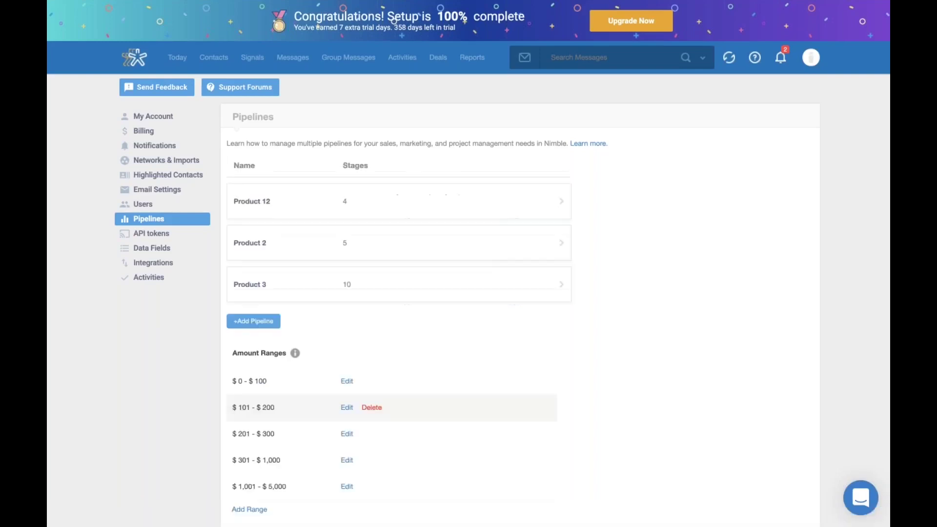
# Step: Add a new pipeline named Product 4
pyautogui.click(254, 323)
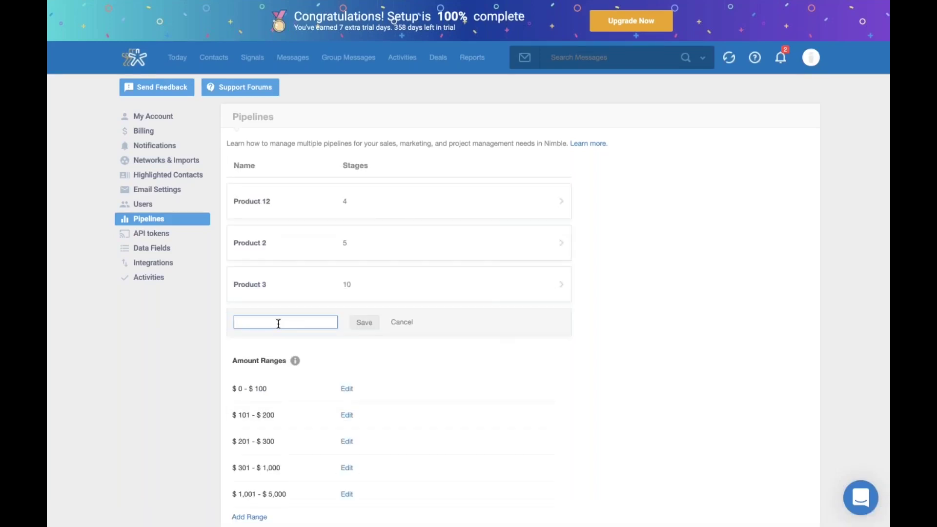
pyautogui.write('Product 4')
pyautogui.click(364, 323)
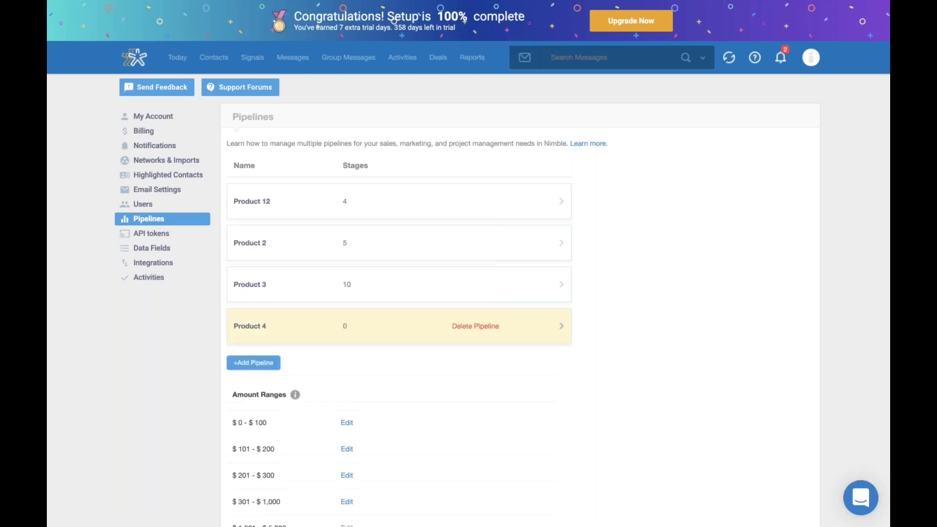
# Step: Inspect the new stage and amount range entry options of the Product 4 pipeline, and go back to the pipelines overview
pyautogui.click(403, 333)
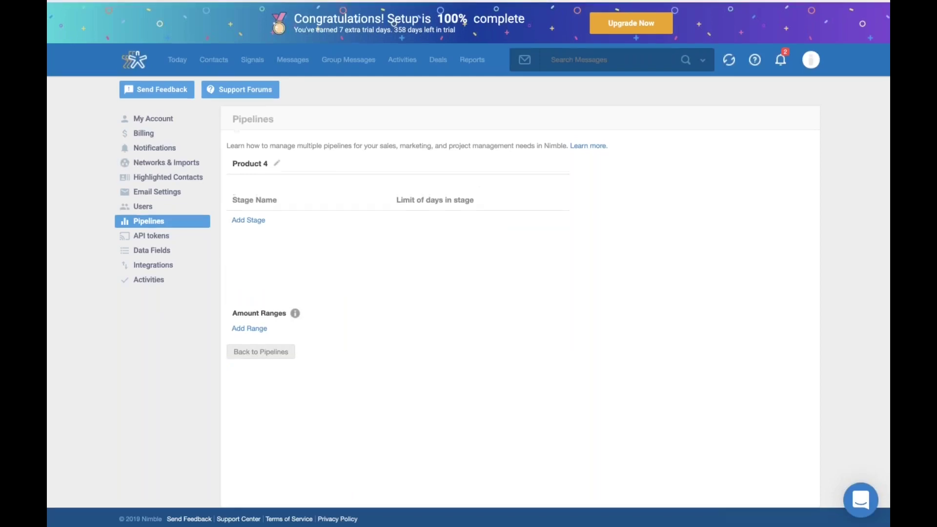
pyautogui.click(248, 218)
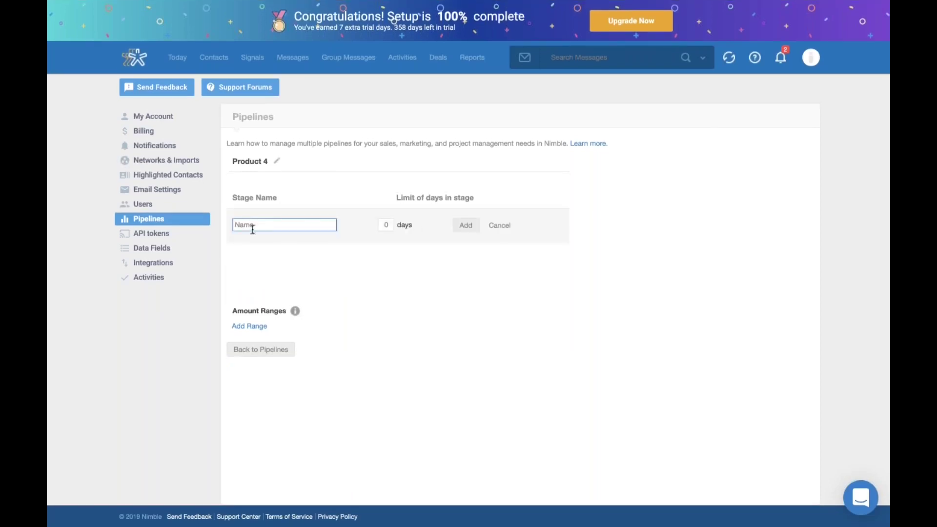
pyautogui.click(388, 225)
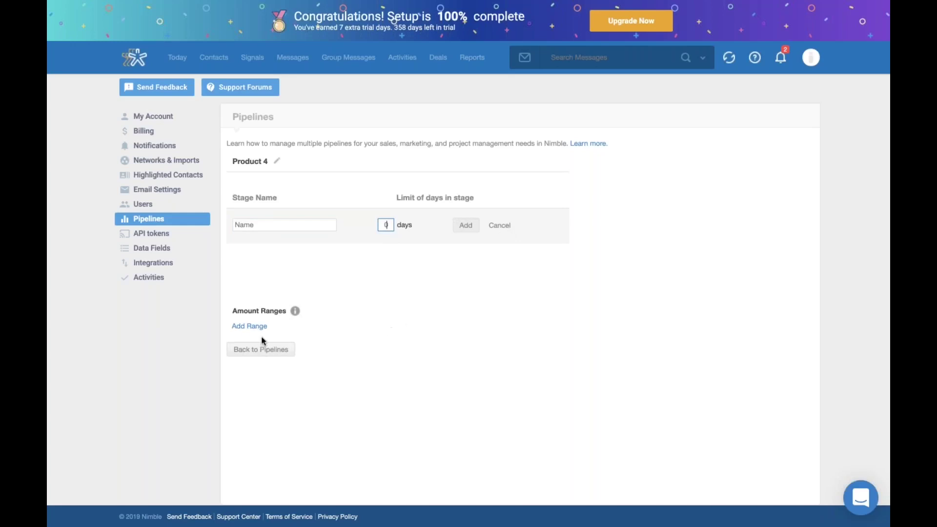
pyautogui.click(250, 327)
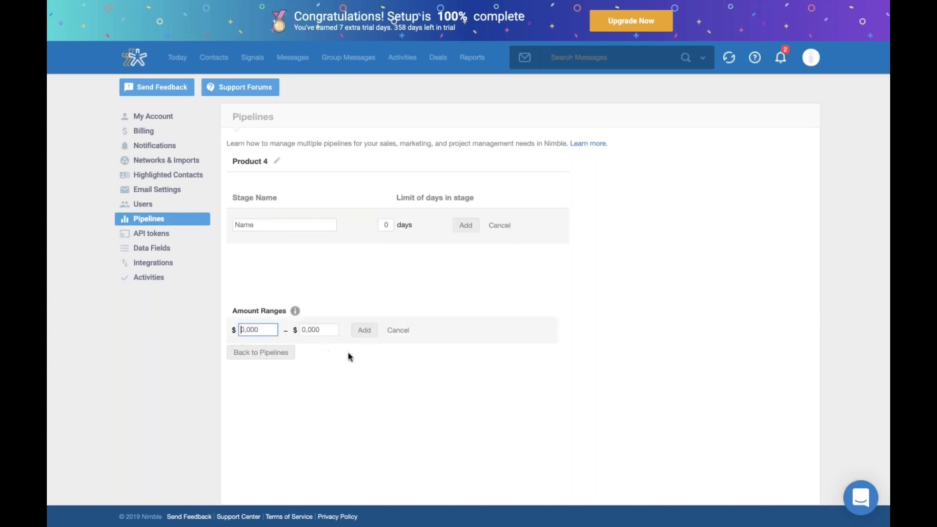
pyautogui.click(399, 334)
pyautogui.click(274, 354)
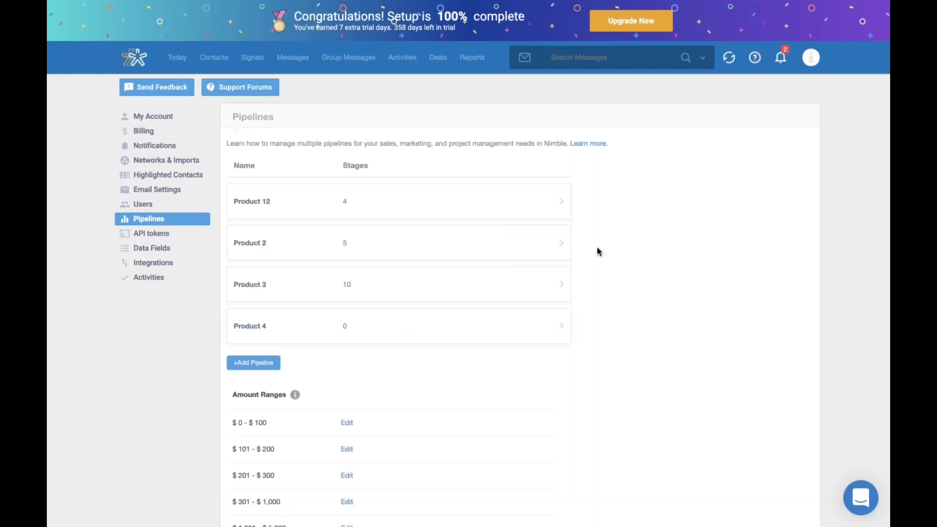
pyautogui.scroll(-3, 597, 248)
pyautogui.scroll(3, 597, 248)
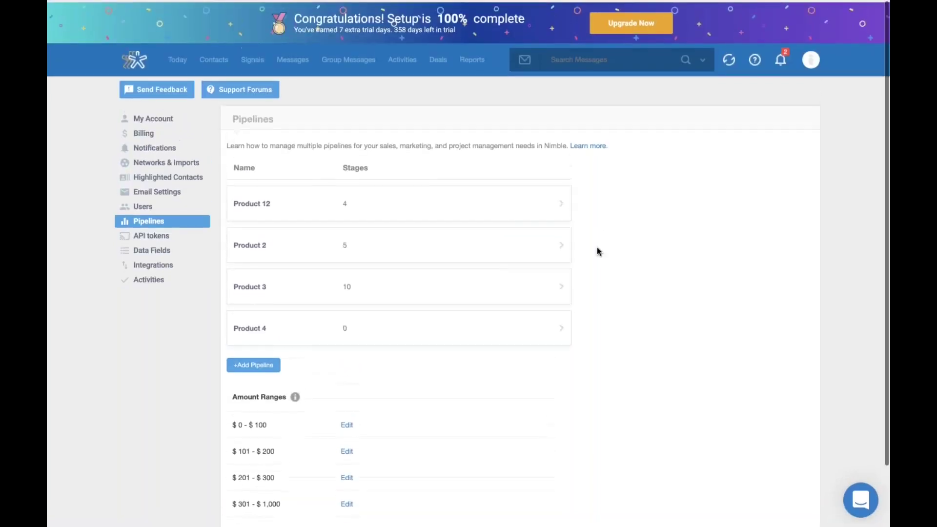
# Step: Start a new deal in the Deals section named Nimble CRM and assign the contact's name as its primary contact
pyautogui.click(439, 60)
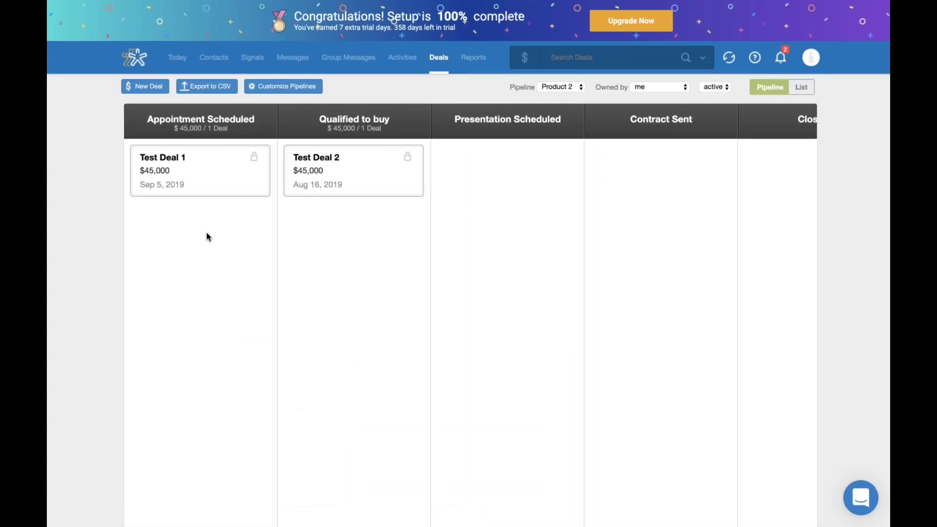
pyautogui.click(143, 91)
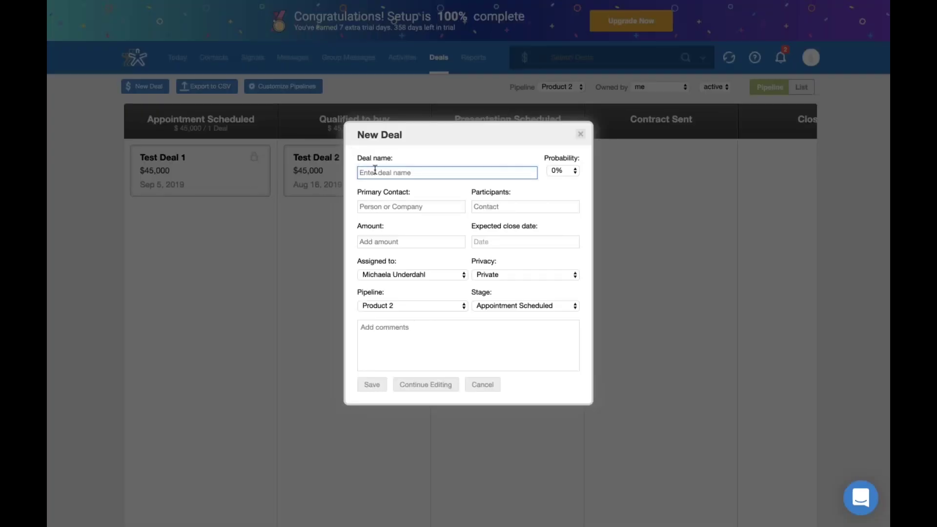
pyautogui.write('Nimble CRM')
pyautogui.click(413, 208)
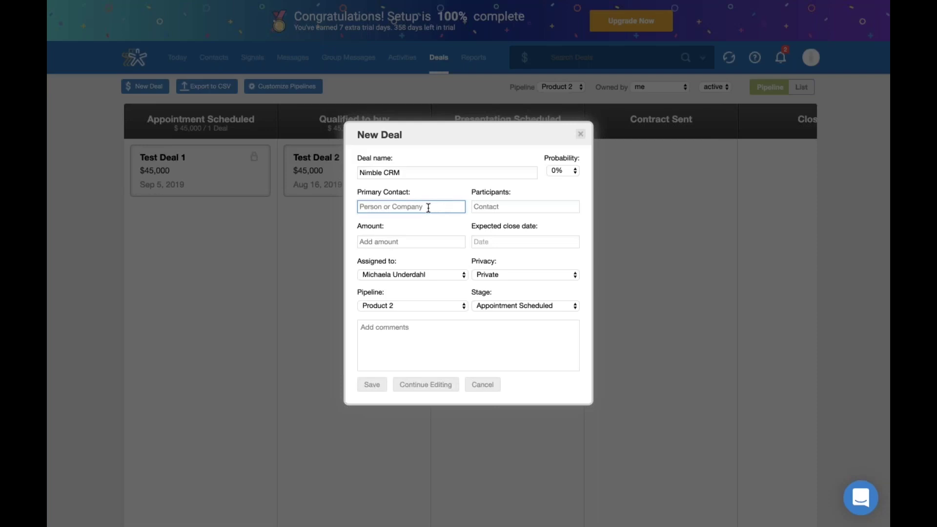
pyautogui.write('megan')
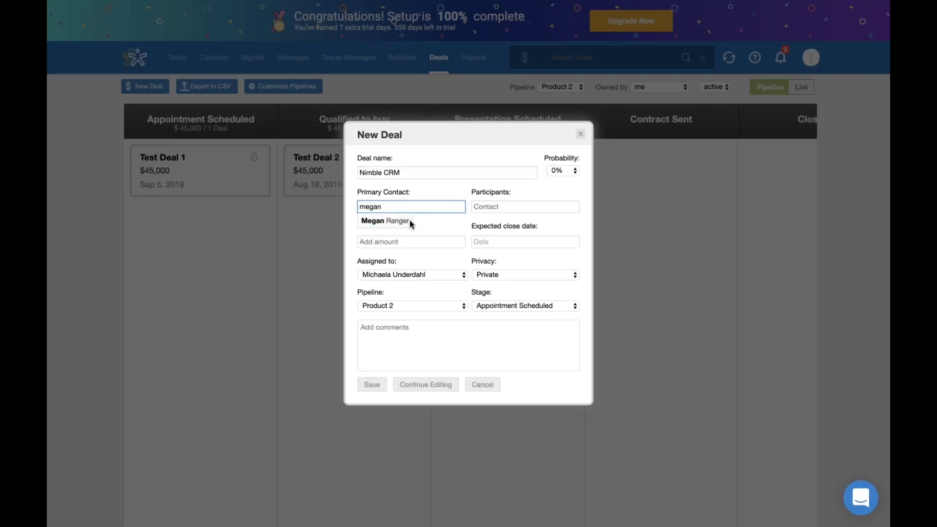
pyautogui.click(409, 220)
pyautogui.click(508, 206)
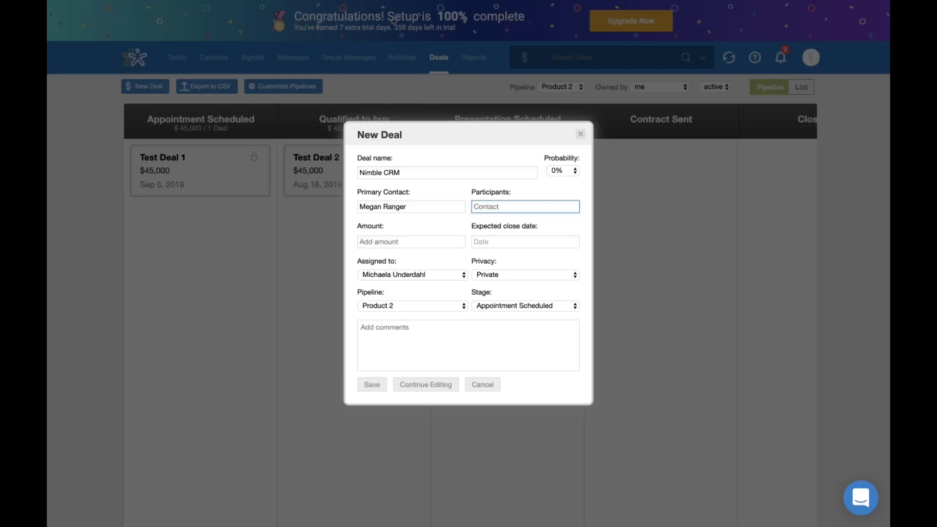
# Step: Set the new deal's probability to 70%, amount to 56000 and expected close date to Aug 23, 2019
pyautogui.click(571, 171)
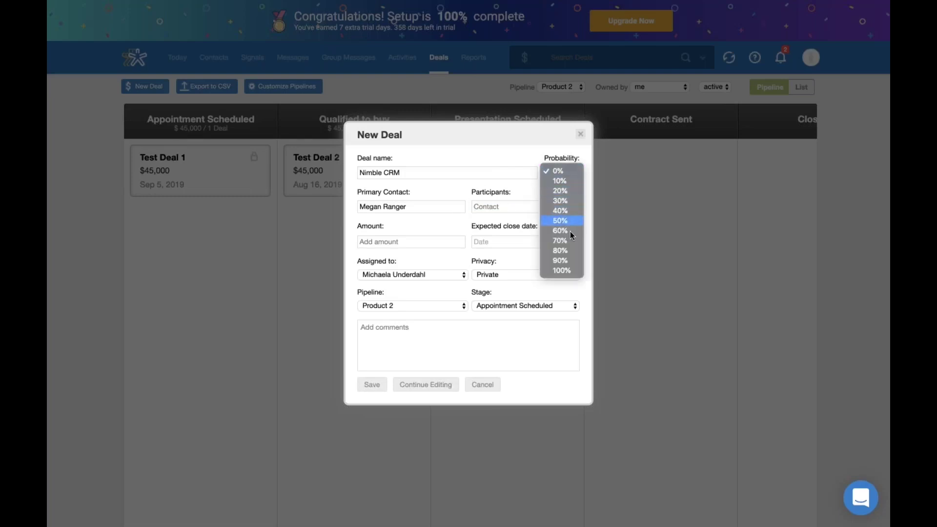
pyautogui.click(569, 244)
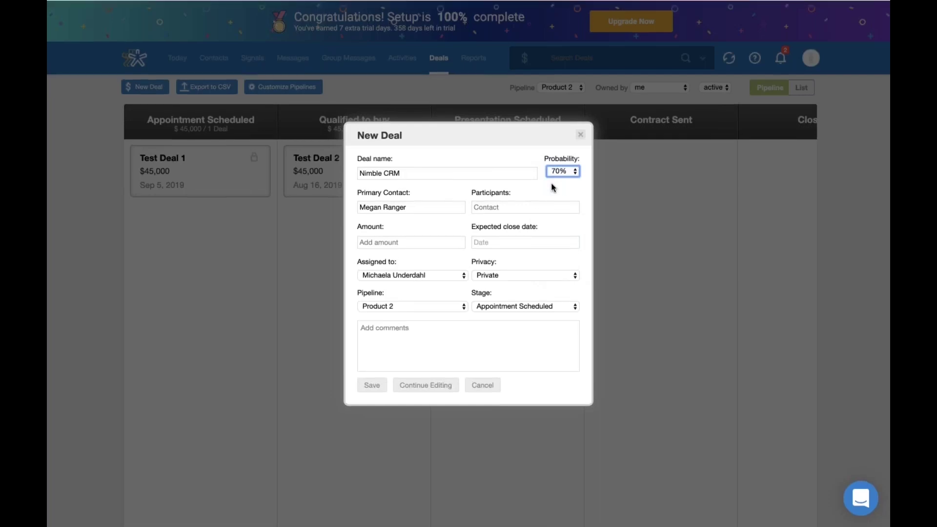
pyautogui.click(420, 242)
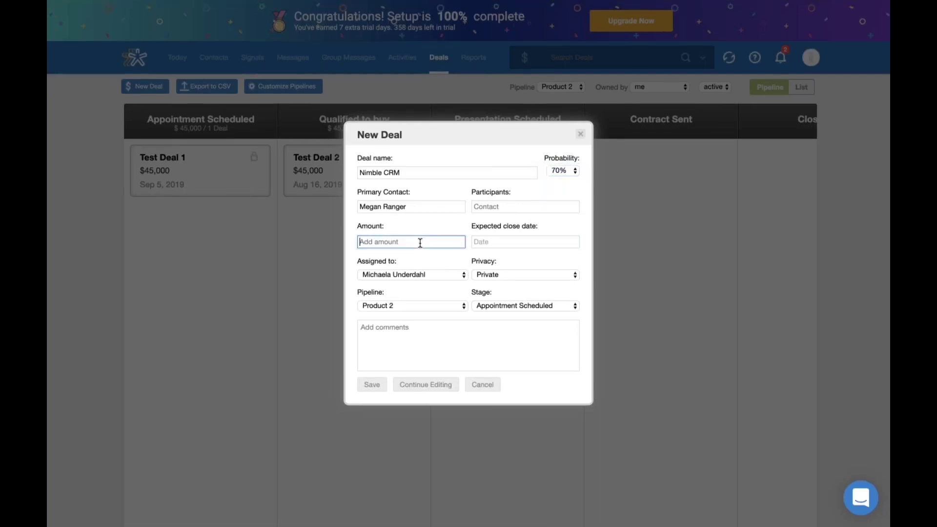
pyautogui.write('56000')
pyautogui.click(489, 243)
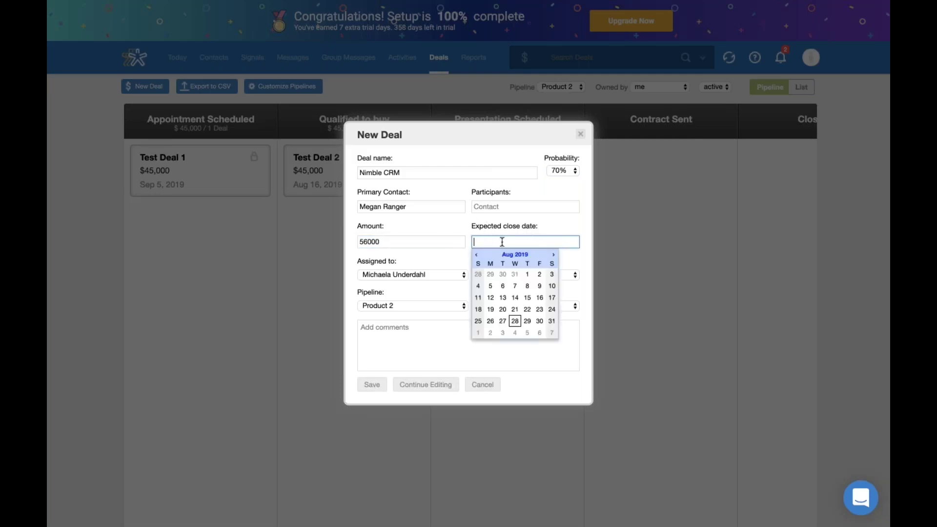
pyautogui.click(539, 309)
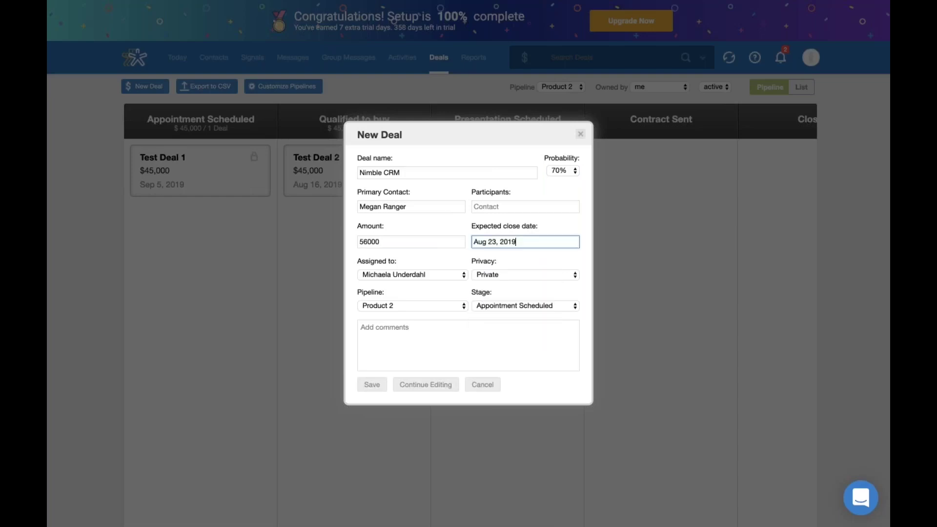
# Step: Review the assignee and privacy choices available for the new deal without changing them
pyautogui.click(412, 274)
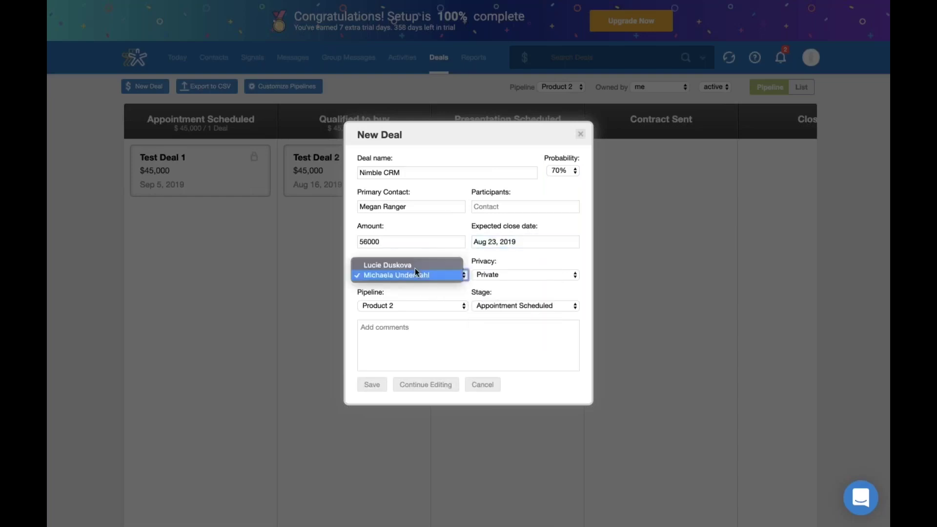
pyautogui.click(464, 256)
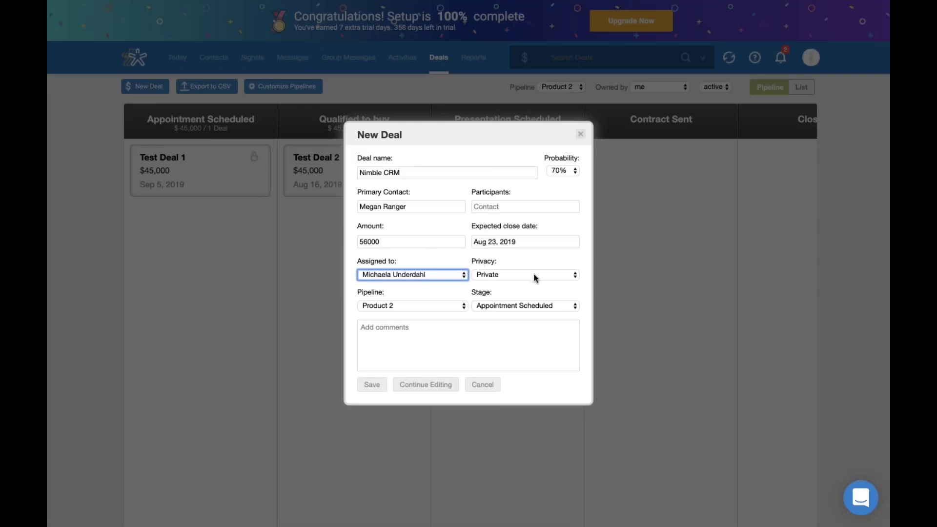
pyautogui.click(553, 276)
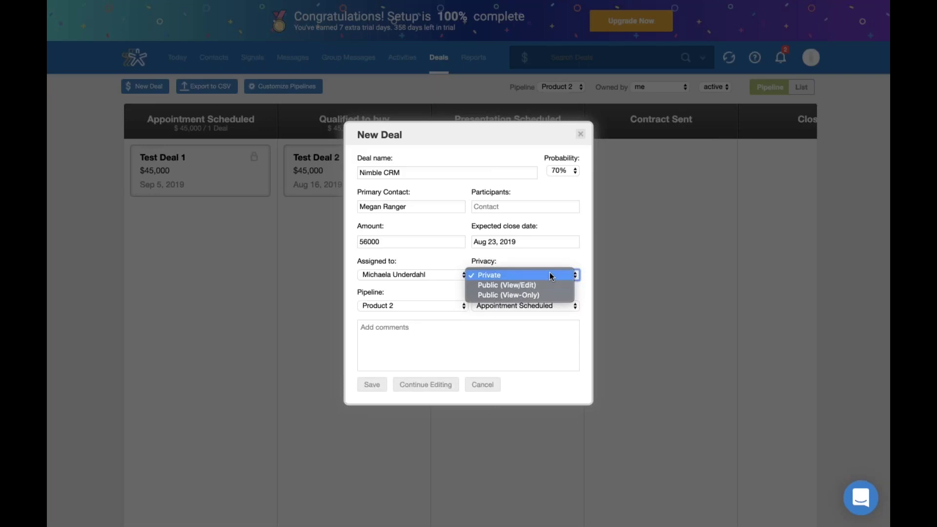
pyautogui.click(547, 257)
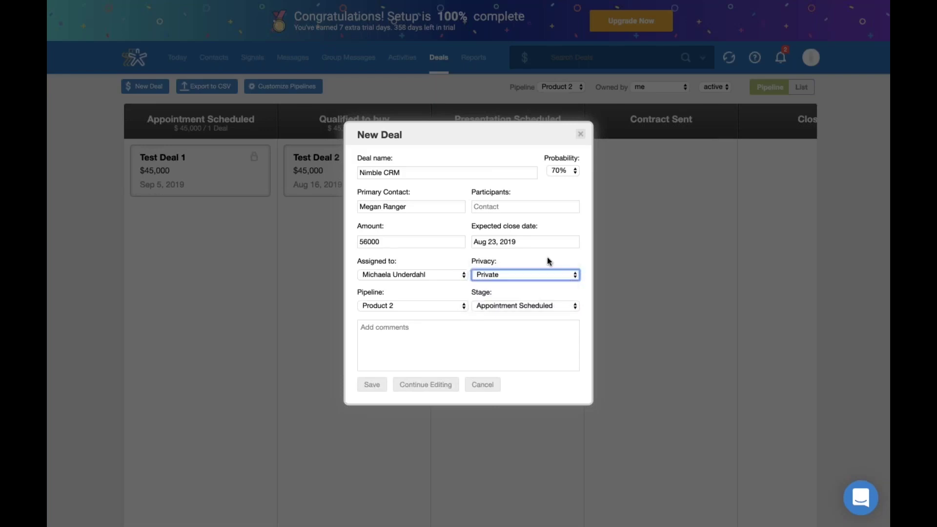
# Step: Place the new deal in the Product 12 pipeline at the Cultivating stage and save it
pyautogui.click(401, 306)
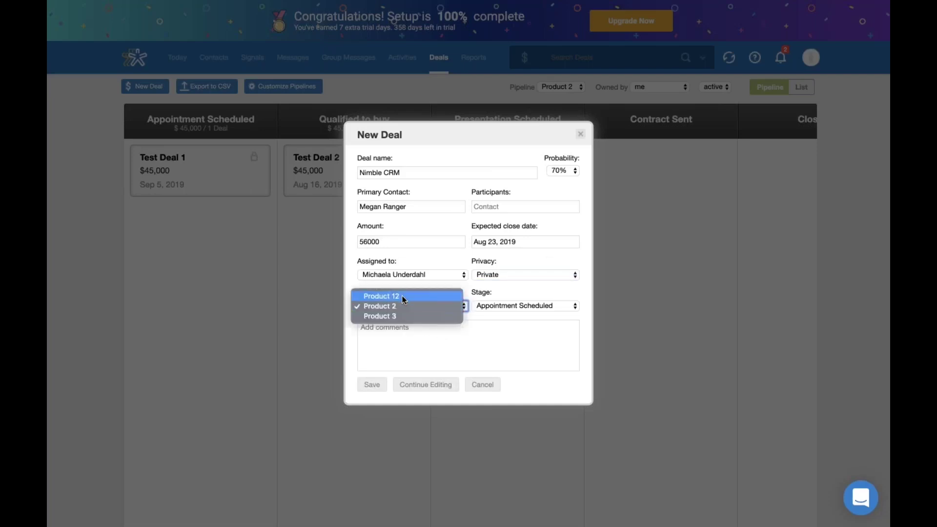
pyautogui.click(399, 296)
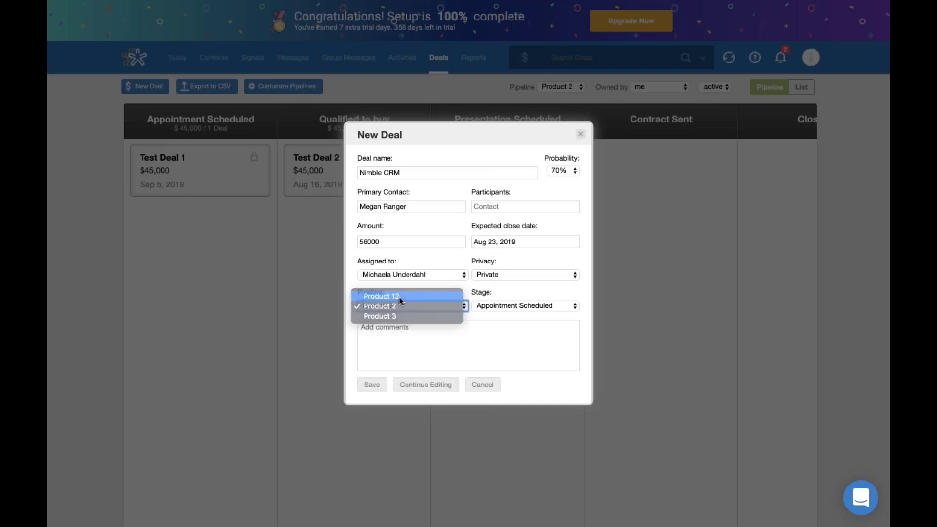
pyautogui.click(570, 306)
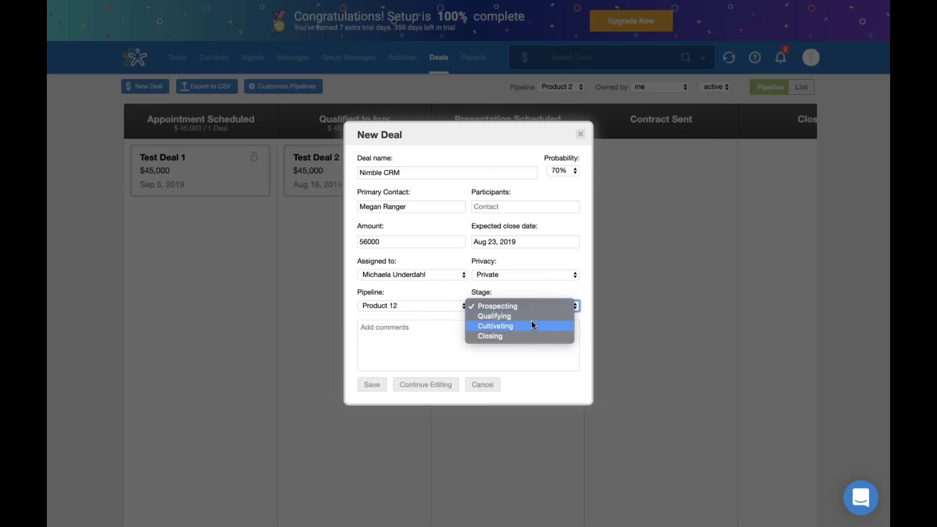
pyautogui.click(502, 327)
pyautogui.click(405, 336)
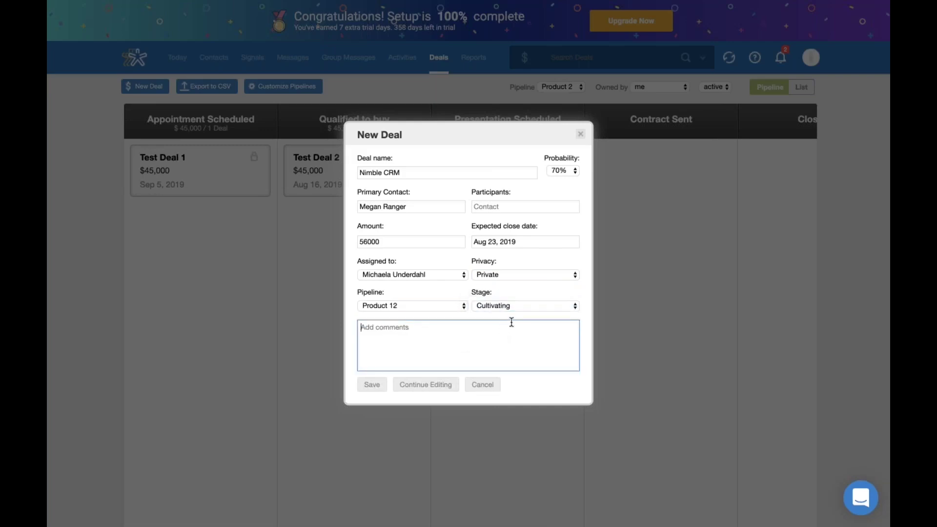
pyautogui.click(372, 386)
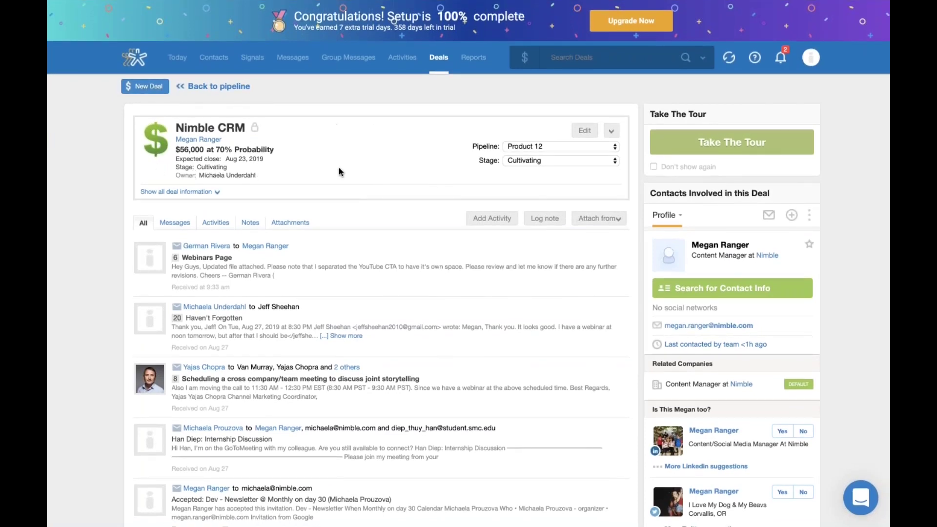
# Step: Inspect the saved deal's edit form and save it without changes, and check its Won, Lost and Delete options
pyautogui.click(590, 133)
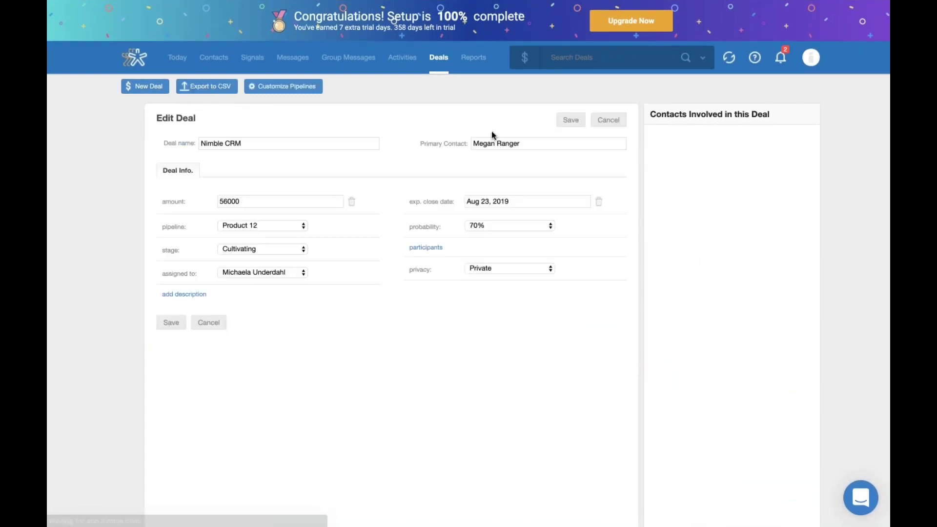
pyautogui.click(577, 121)
pyautogui.click(613, 132)
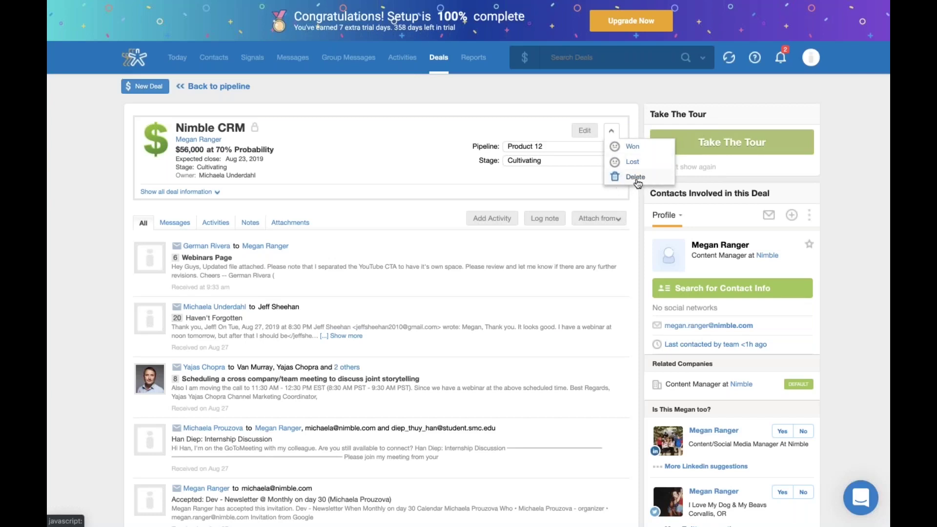
pyautogui.click(401, 188)
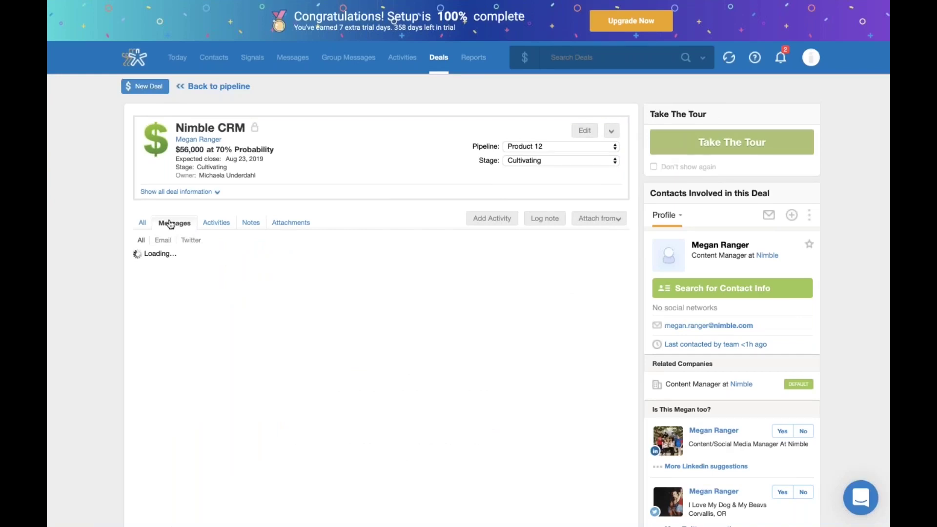
# Step: Review the deal's email and Twitter messages and its related tasks, events and calls
pyautogui.click(163, 246)
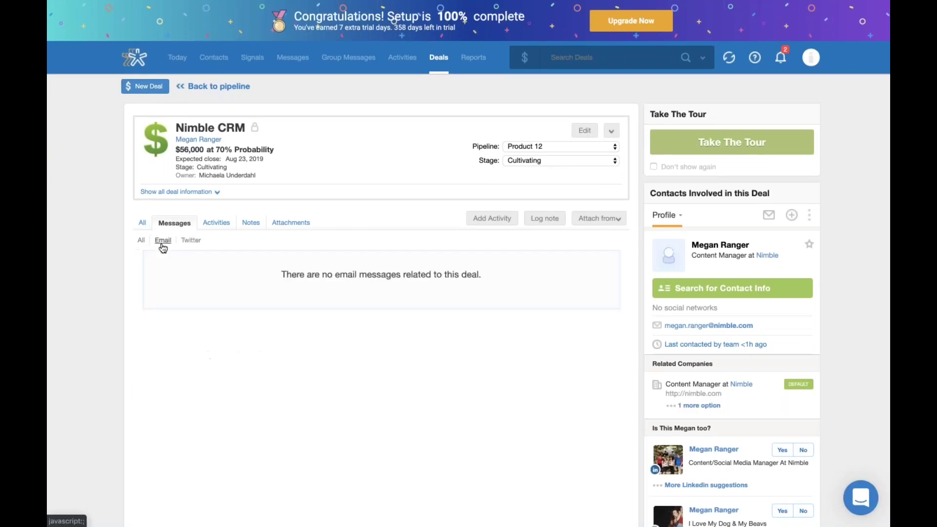
pyautogui.click(193, 246)
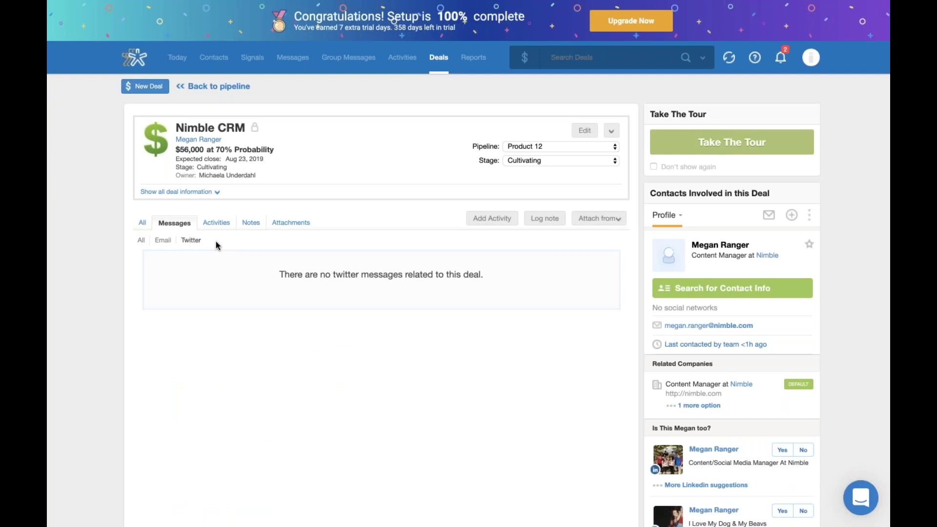
pyautogui.click(216, 222)
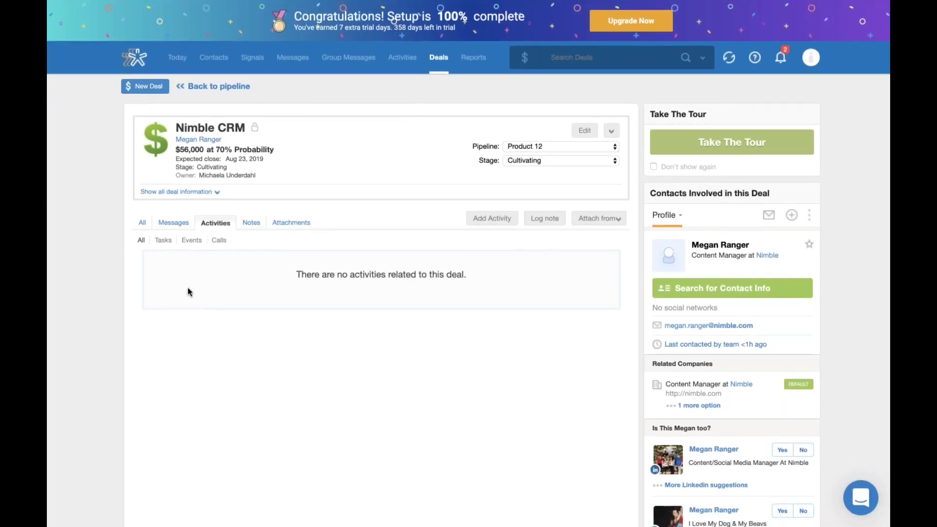
pyautogui.click(163, 241)
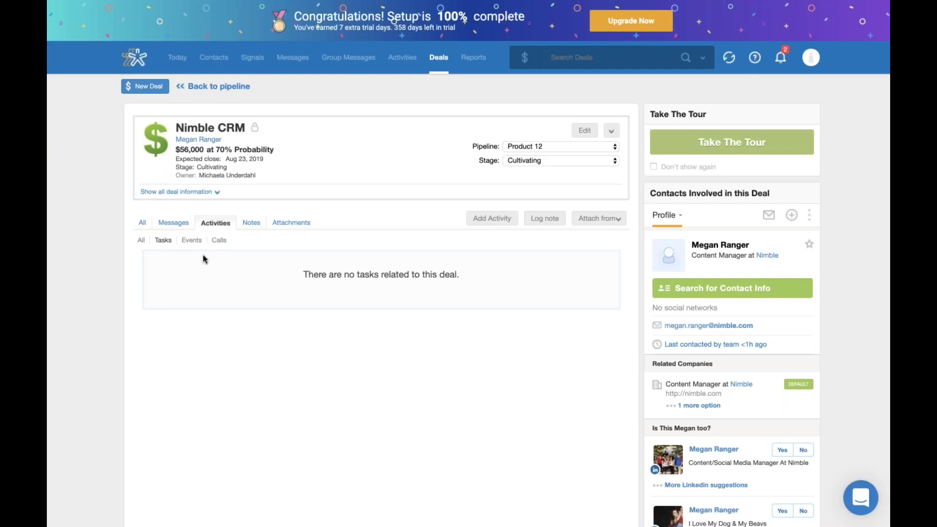
pyautogui.click(164, 241)
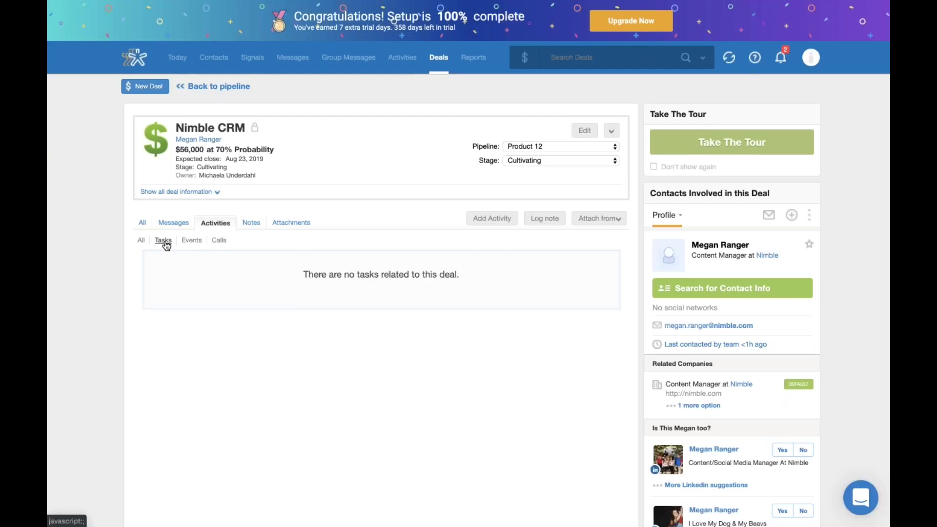
pyautogui.click(197, 244)
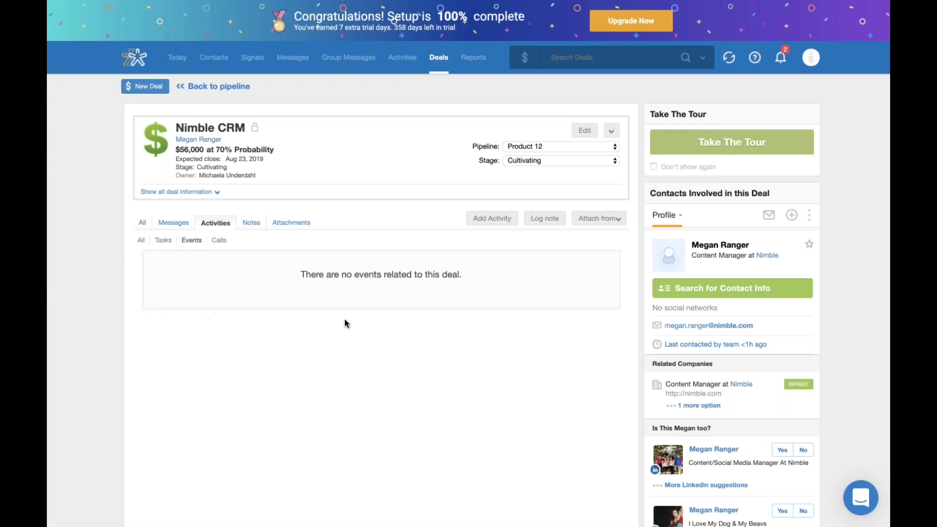
pyautogui.click(220, 241)
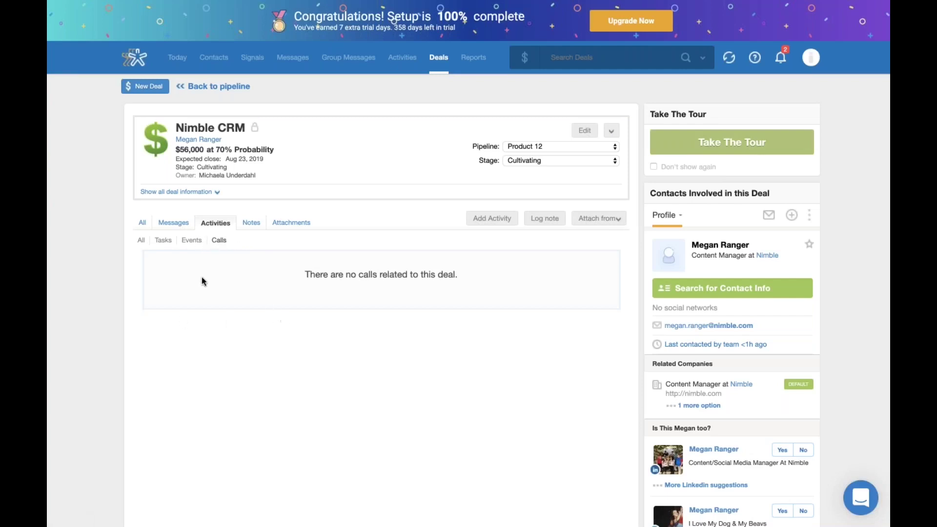
pyautogui.click(193, 240)
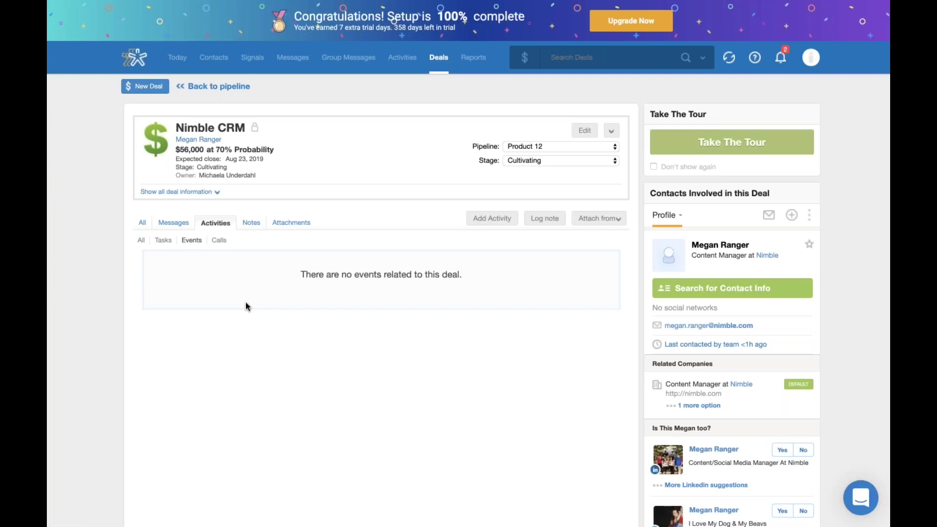
pyautogui.click(220, 242)
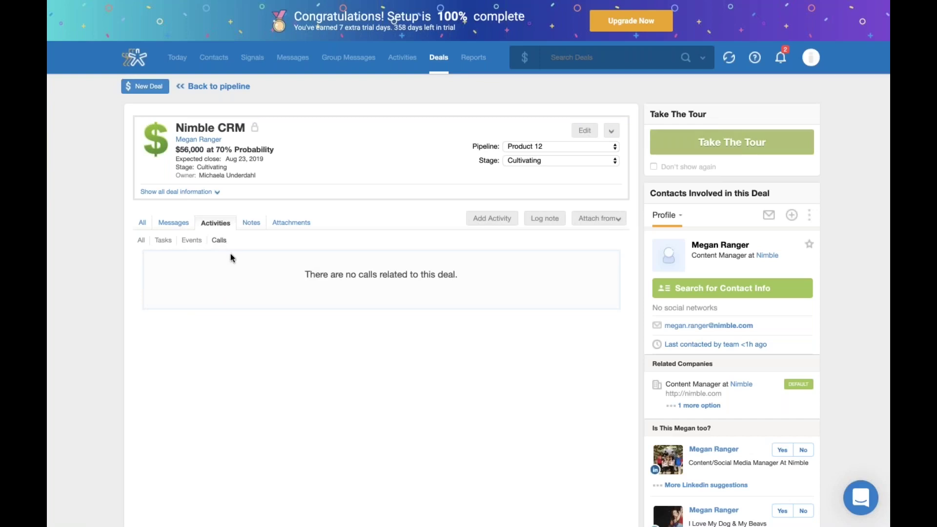
# Step: Review the deal's activity form with its custom activity types and due date choices, plus the blank deal form, closing both without saving
pyautogui.click(507, 226)
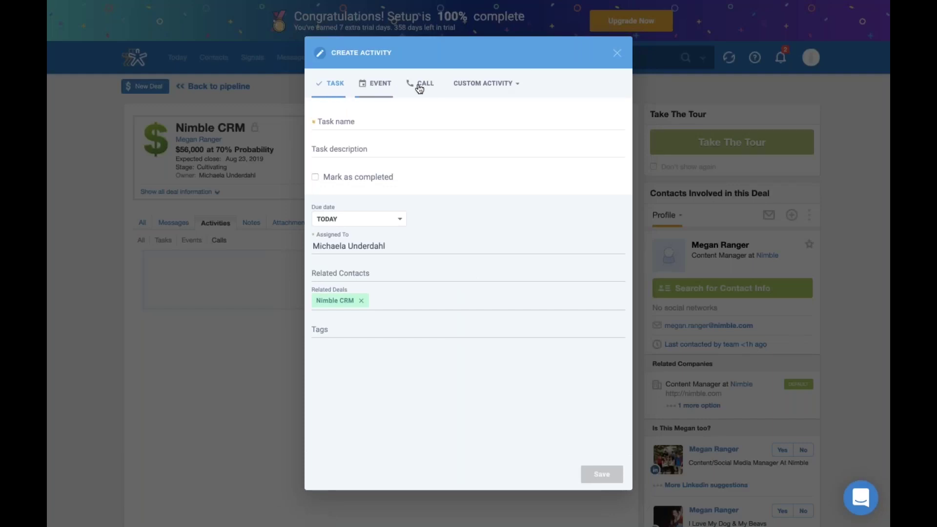
pyautogui.click(520, 88)
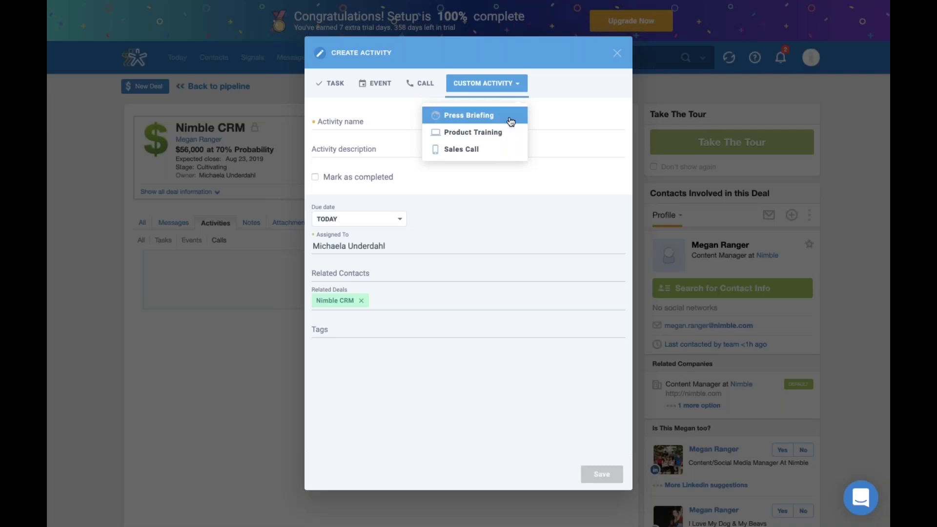
pyautogui.click(553, 163)
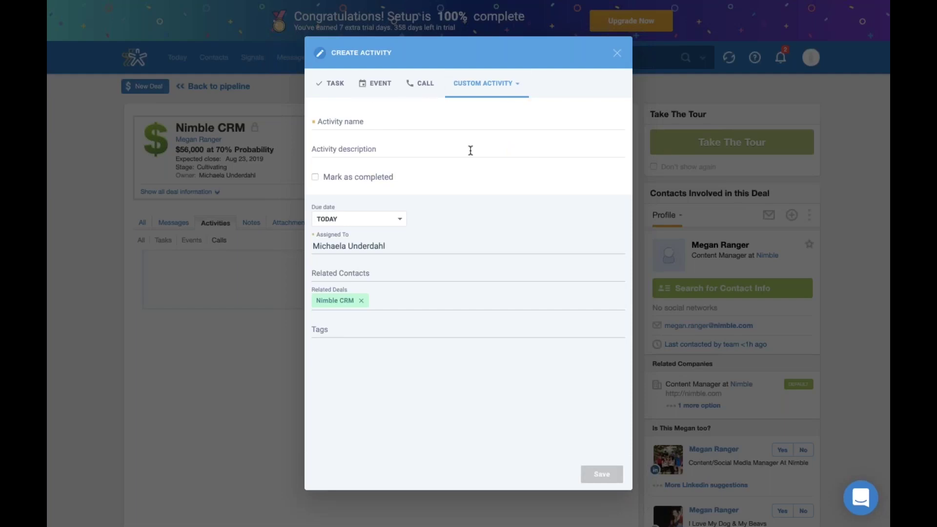
pyautogui.click(325, 124)
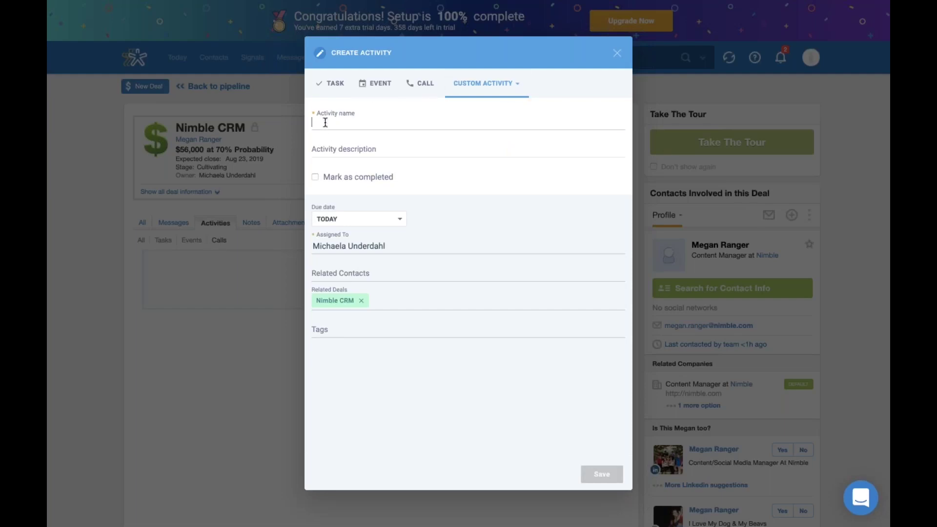
pyautogui.click(349, 150)
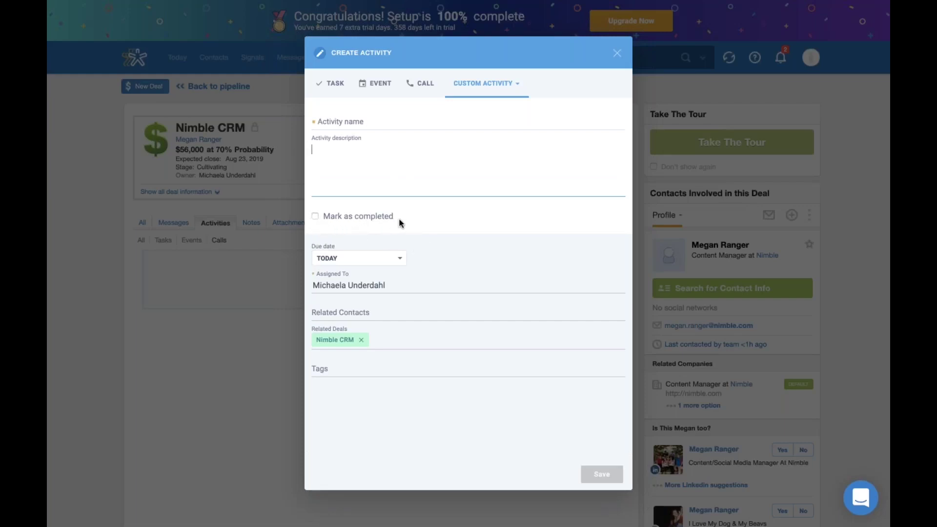
pyautogui.click(366, 261)
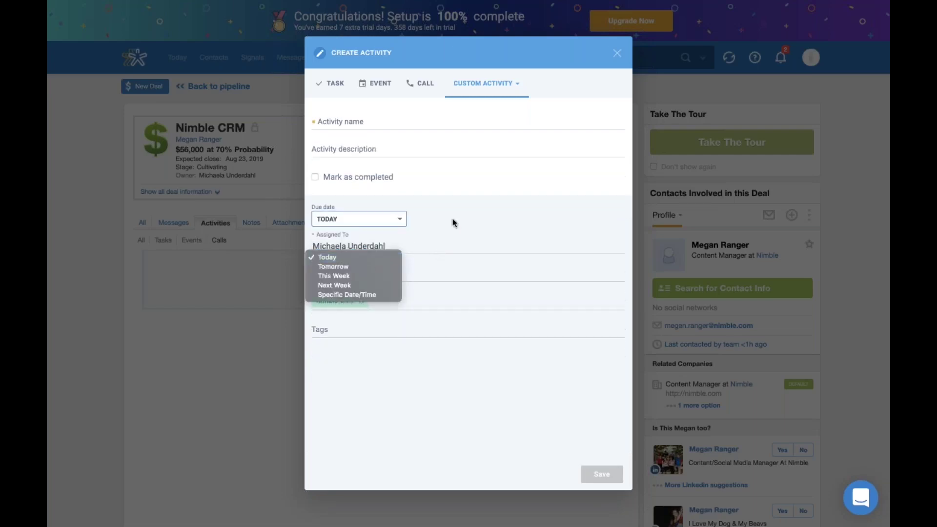
pyautogui.click(362, 245)
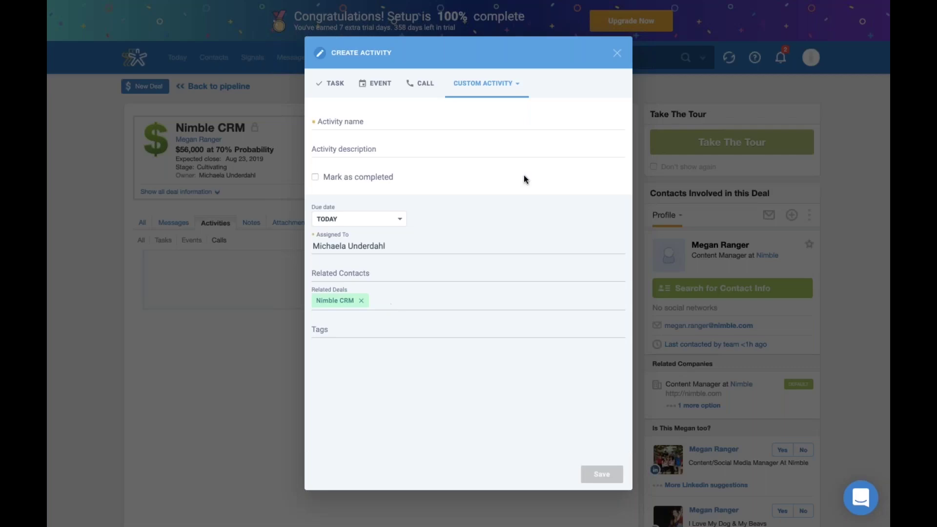
pyautogui.click(617, 54)
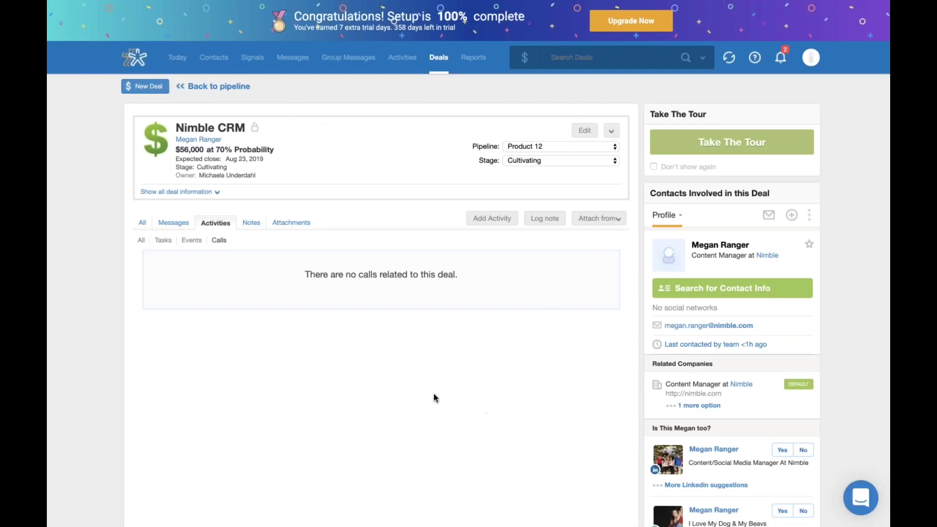
pyautogui.click(144, 86)
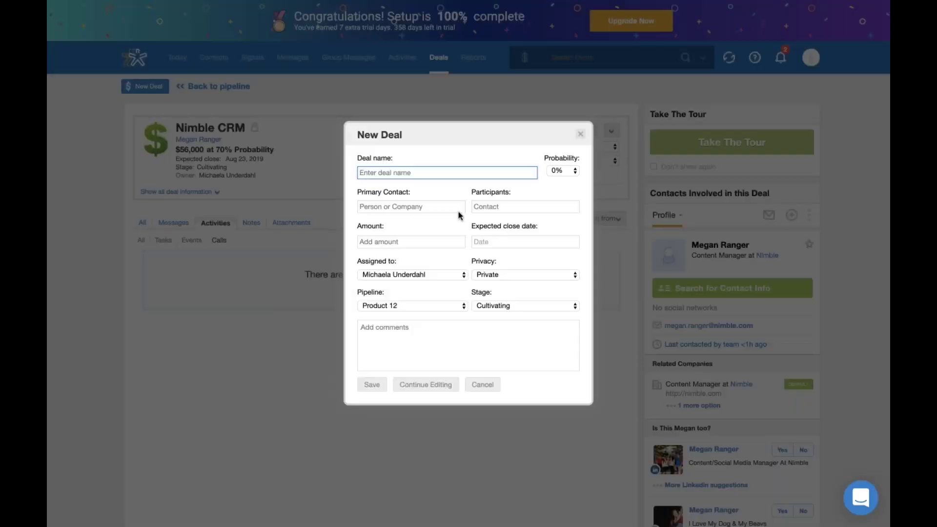
pyautogui.click(581, 134)
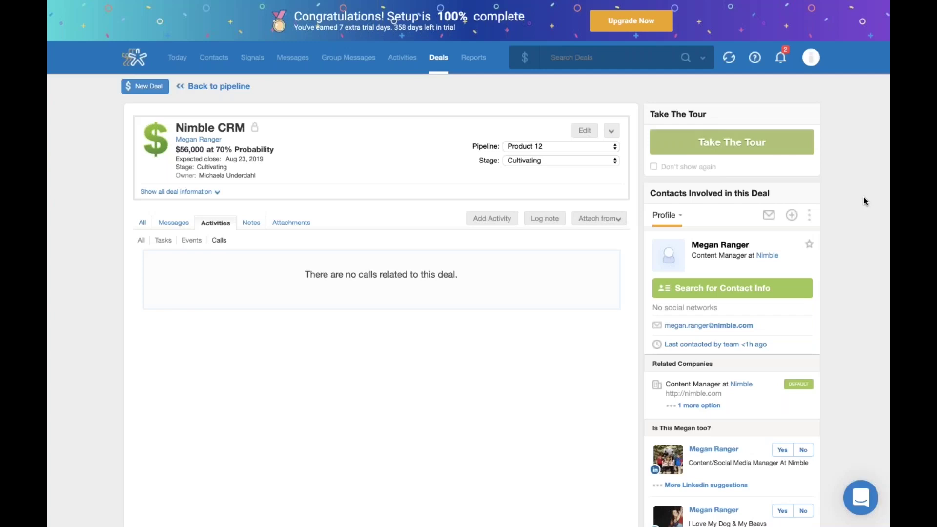
# Step: Examine the profile panel of the contact involved in the deal, including contact info, related companies, social suggestions and lead details
pyautogui.scroll(-2, 864, 197)
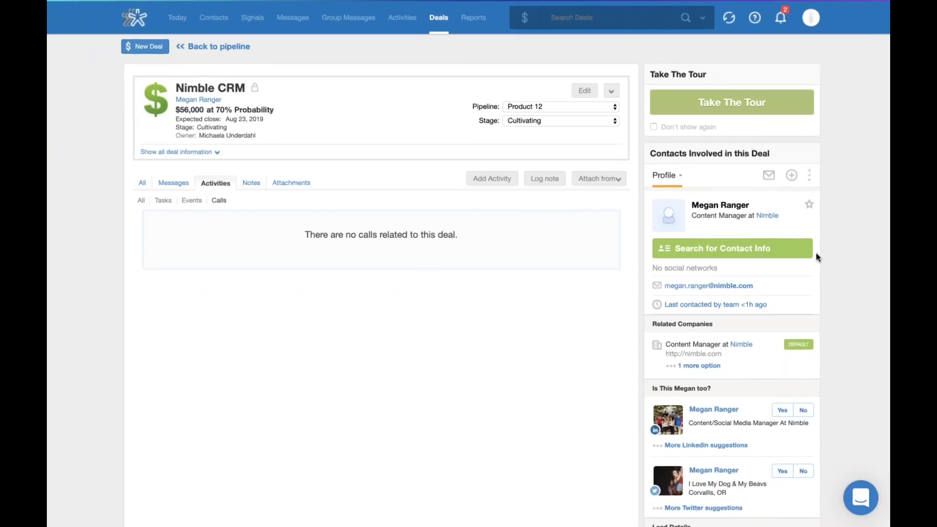
pyautogui.scroll(2, 854, 215)
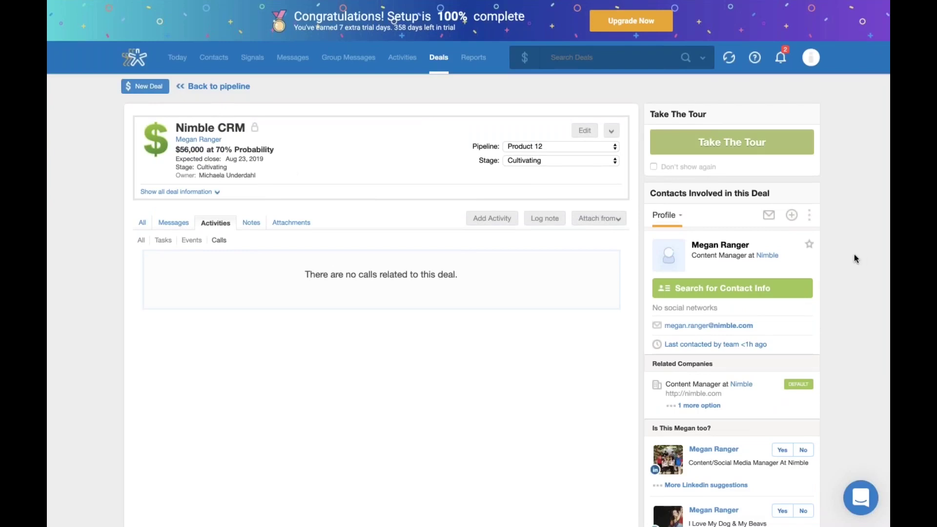
pyautogui.scroll(-3, 855, 259)
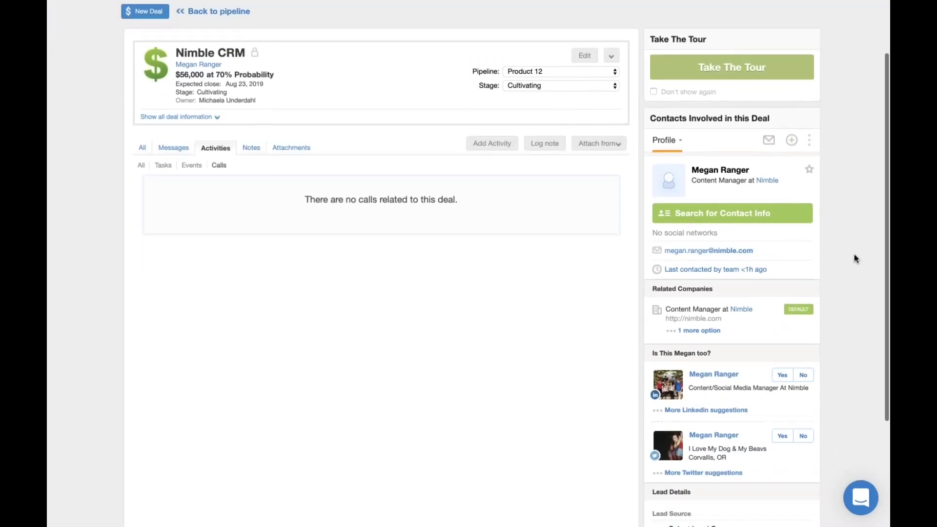
pyautogui.scroll(-1, 855, 258)
pyautogui.scroll(2, 855, 258)
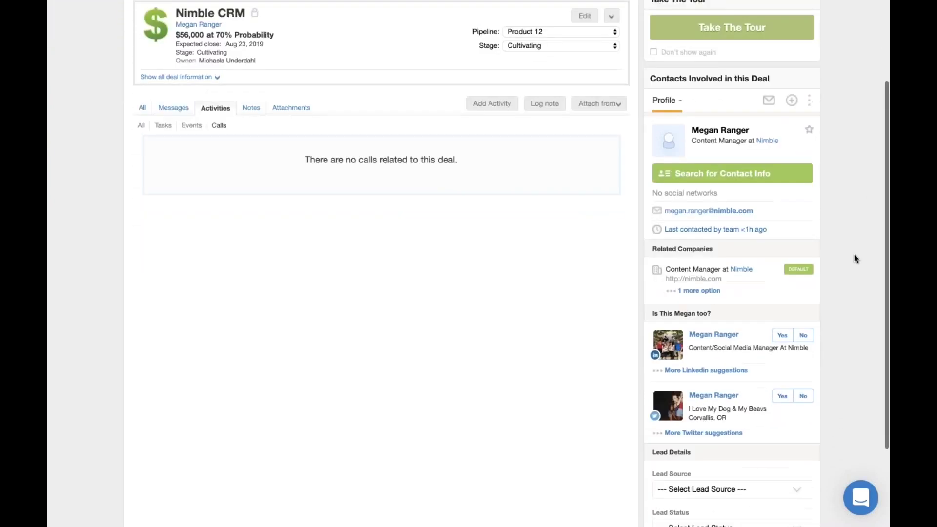
pyautogui.scroll(1, 855, 258)
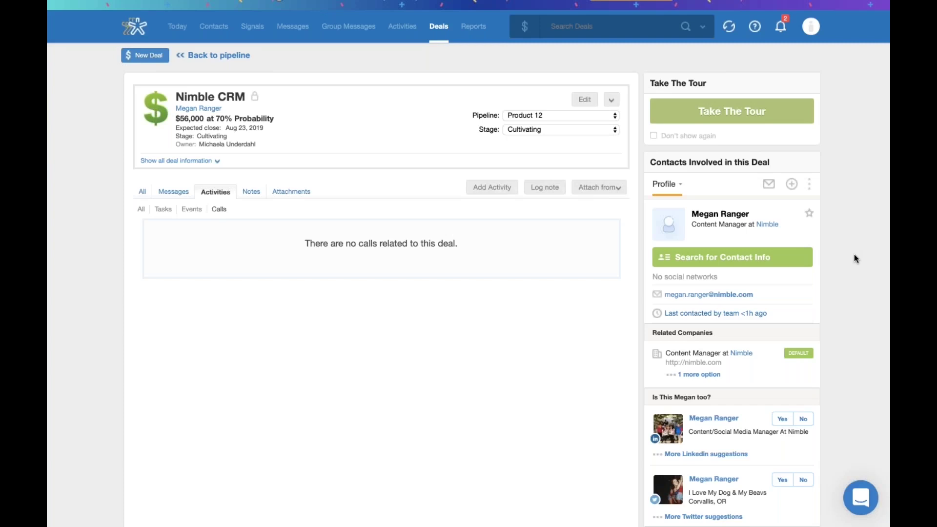
pyautogui.scroll(-1, 854, 254)
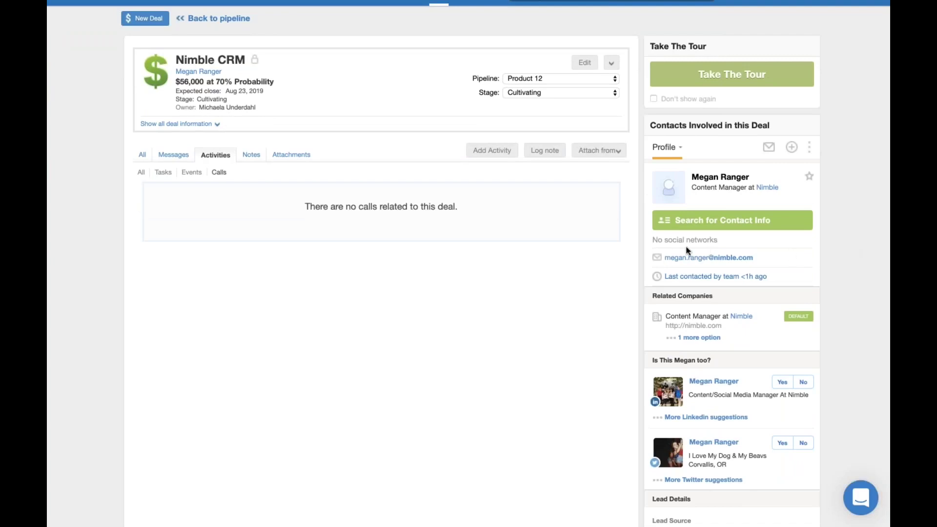
pyautogui.scroll(-1, 846, 223)
pyautogui.scroll(1, 845, 221)
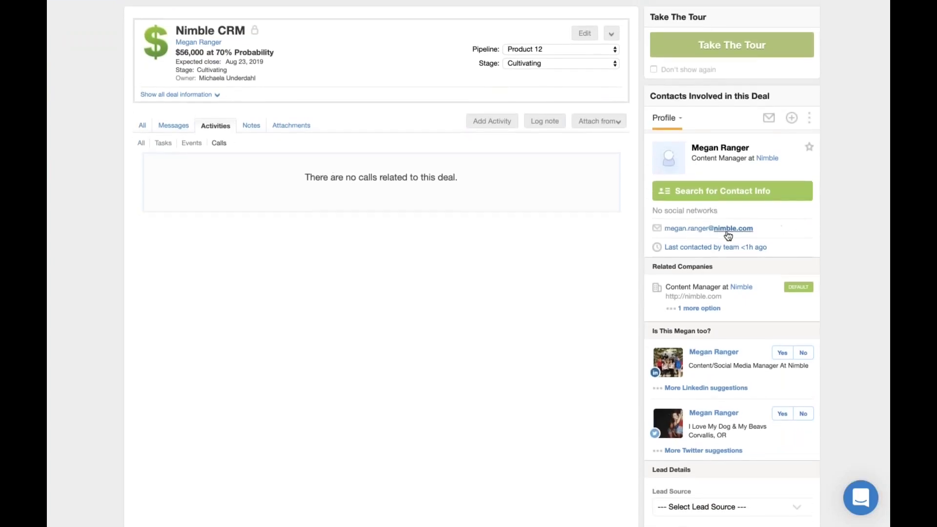
pyautogui.scroll(1, 804, 232)
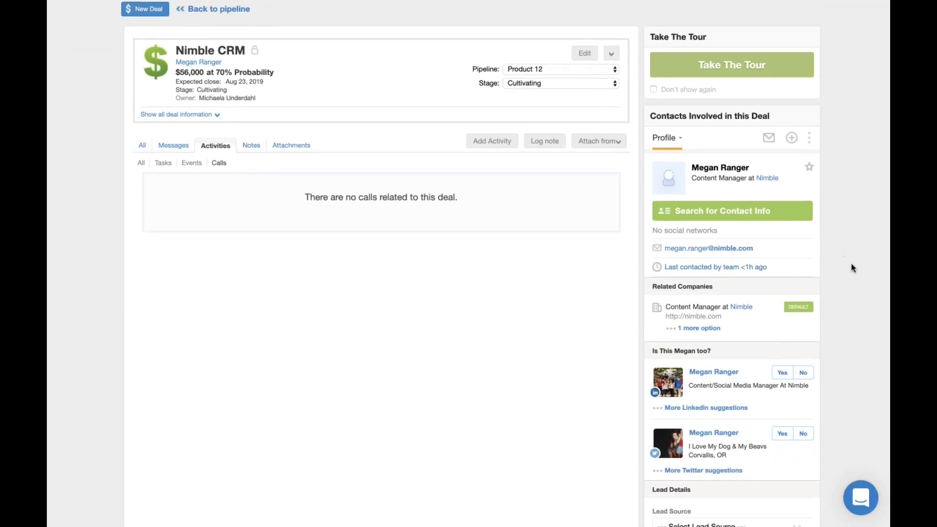
pyautogui.scroll(1, 851, 264)
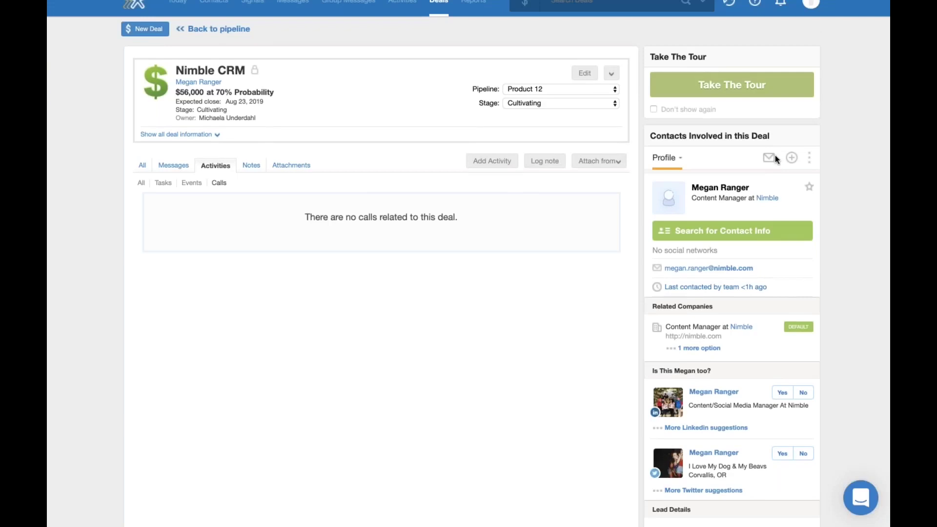
# Step: Review the work email composer for the deal's contact, including the subject and tracking options, and return to the profile without sending
pyautogui.click(775, 157)
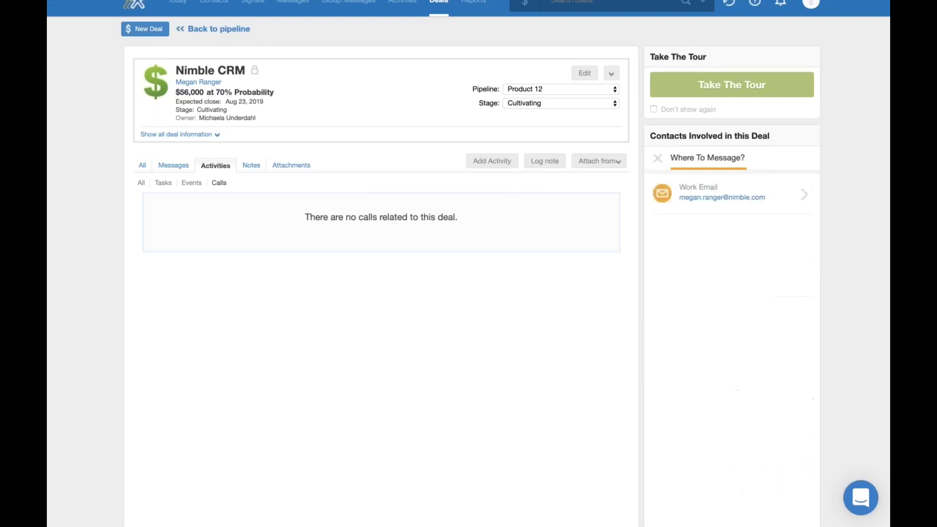
pyautogui.click(801, 195)
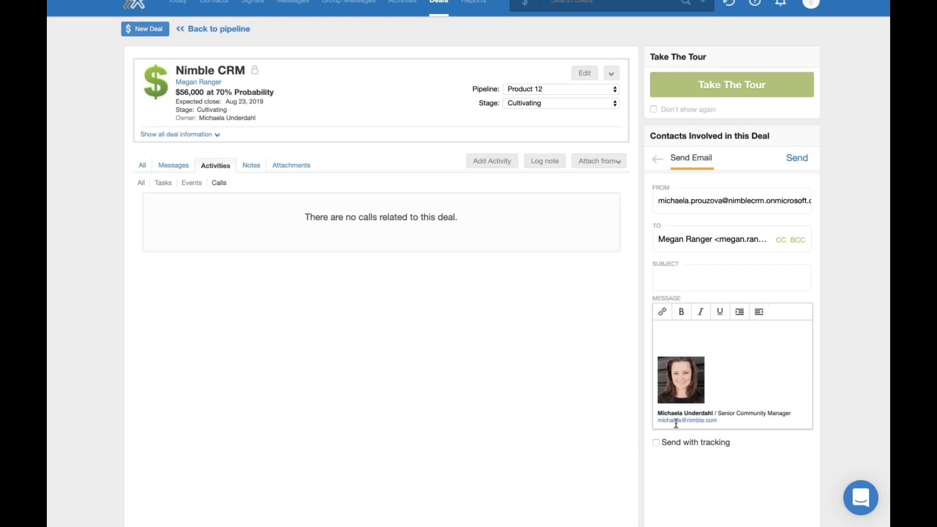
pyautogui.click(656, 443)
pyautogui.click(660, 280)
pyautogui.click(659, 161)
pyautogui.click(658, 160)
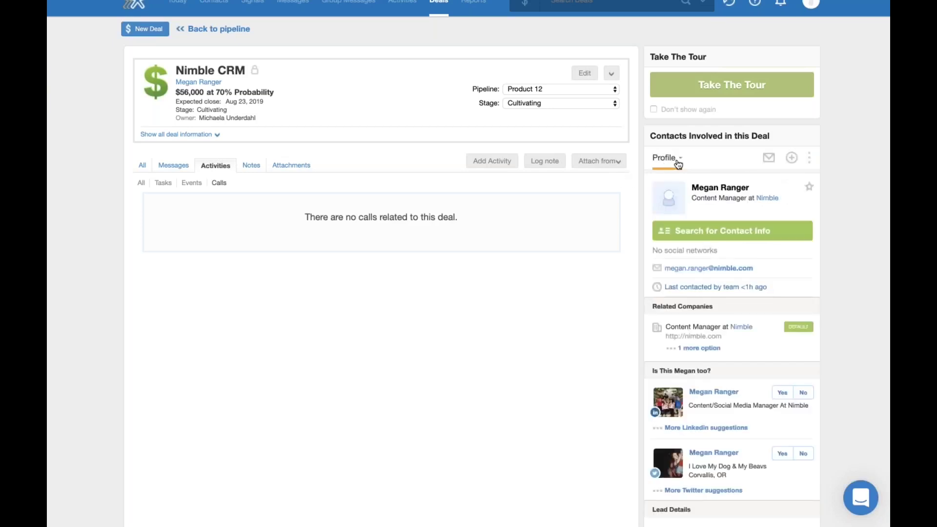
# Step: Check which records can be added for the contact and the additional options for editing, sharing, exporting or deleting the profile
pyautogui.click(793, 161)
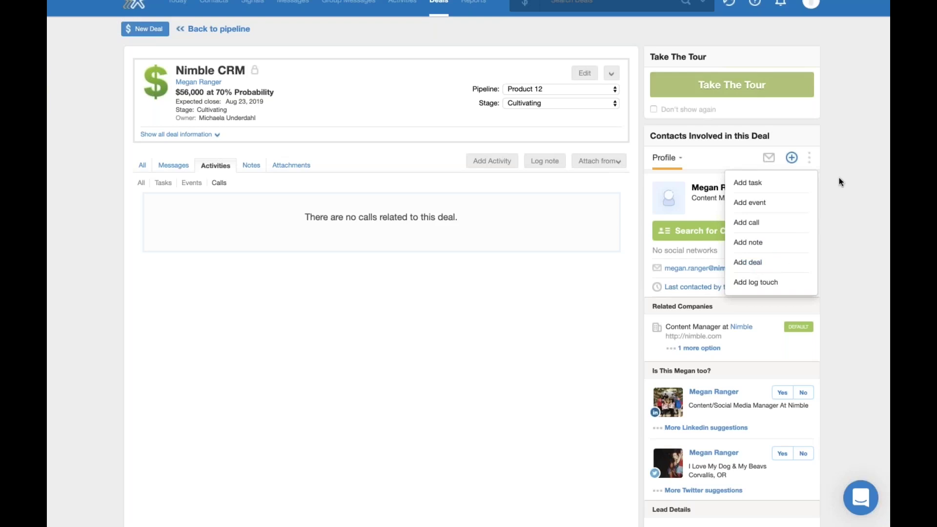
pyautogui.click(810, 157)
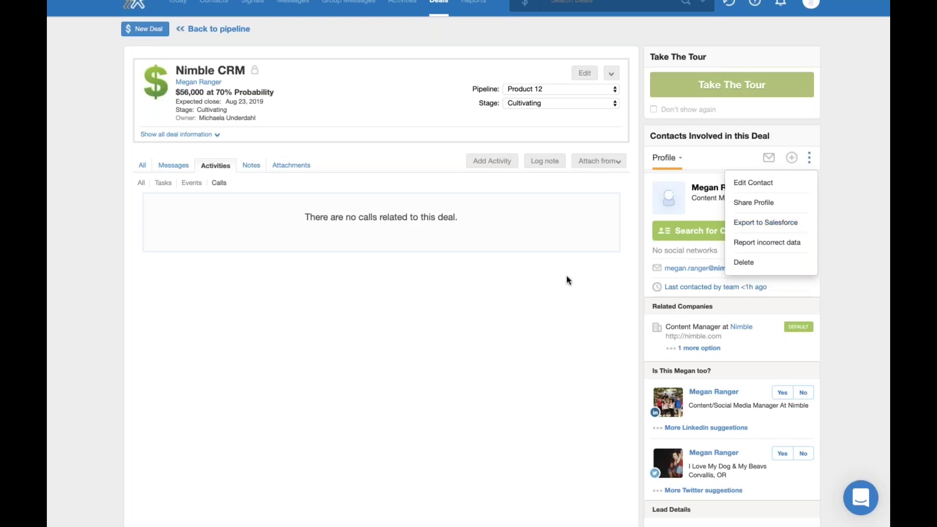
pyautogui.scroll(2, 488, 244)
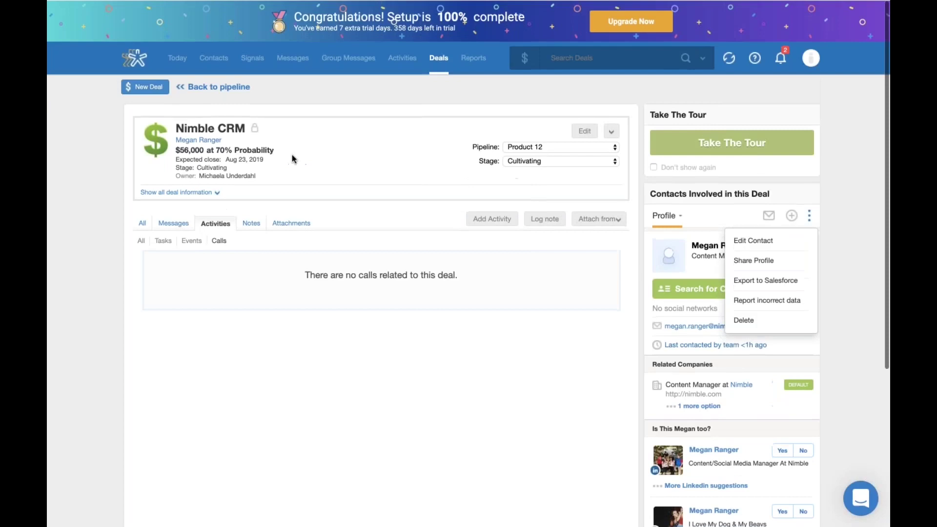
# Step: Open the Today dashboard and examine its widgets down to the Pipeline Chart, Stage Funnel and Deals
pyautogui.click(184, 61)
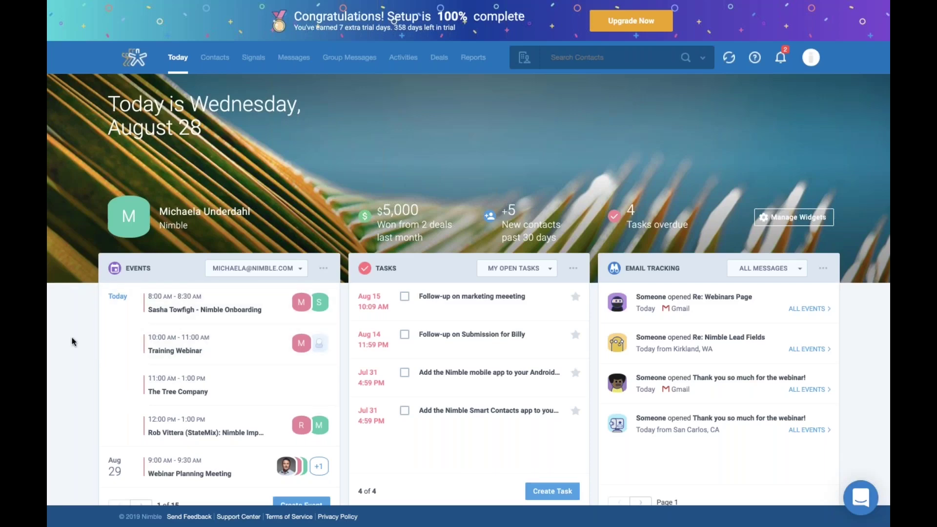
pyautogui.scroll(-1, 70, 342)
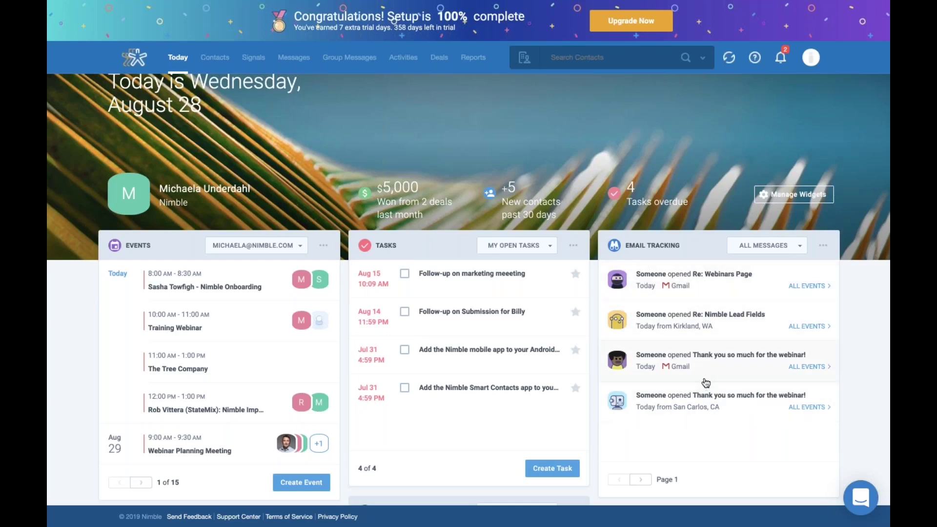
pyautogui.scroll(-6, 706, 382)
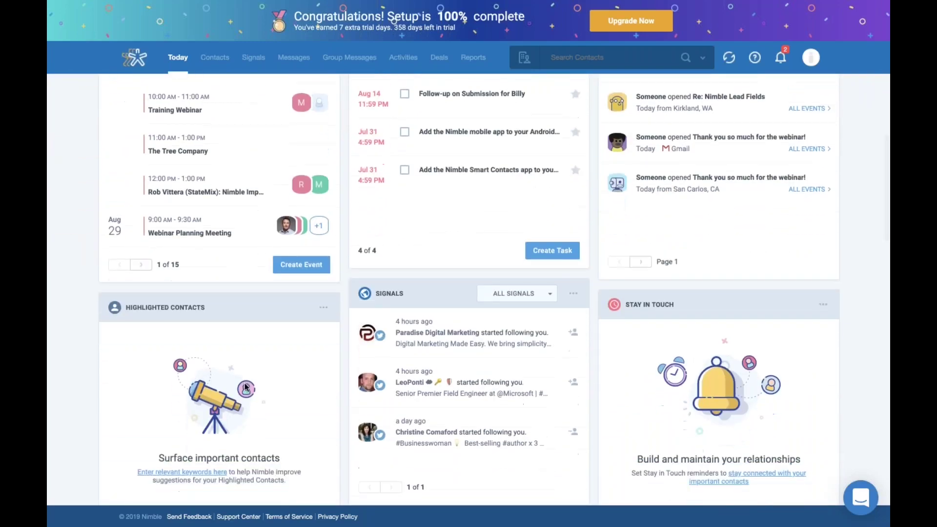
pyautogui.scroll(-7, 246, 386)
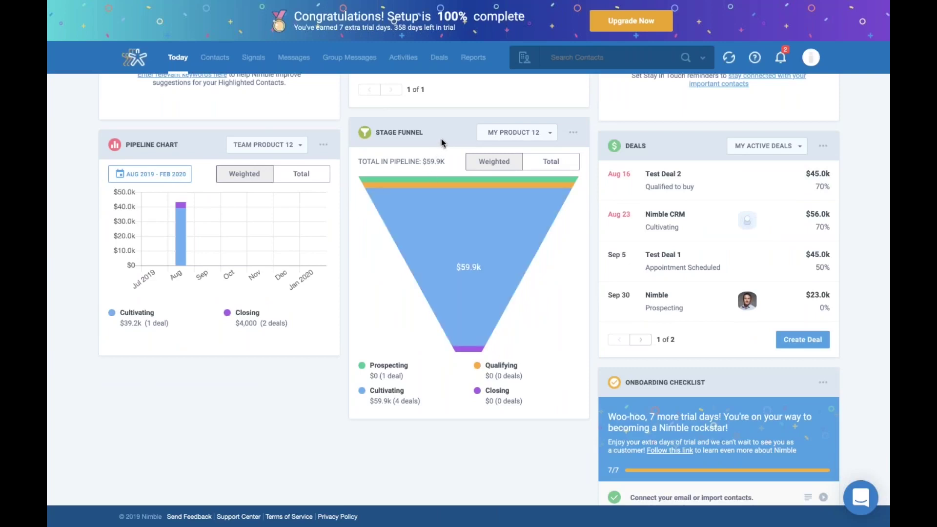
pyautogui.moveTo(496, 182)
pyautogui.moveTo(510, 264)
# Step: Check the Pipeline Chart's From and To month choices without changing its date range
pyautogui.click(147, 175)
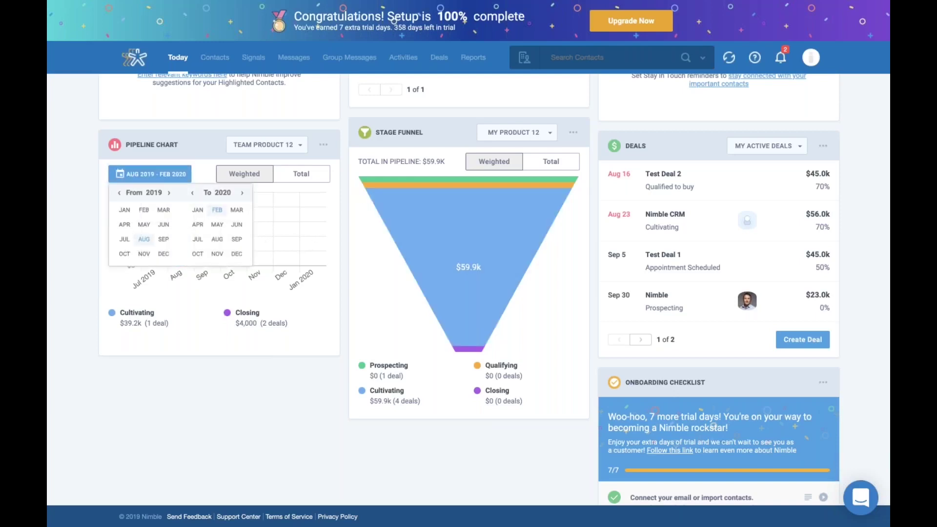
pyautogui.click(73, 202)
pyautogui.click(141, 175)
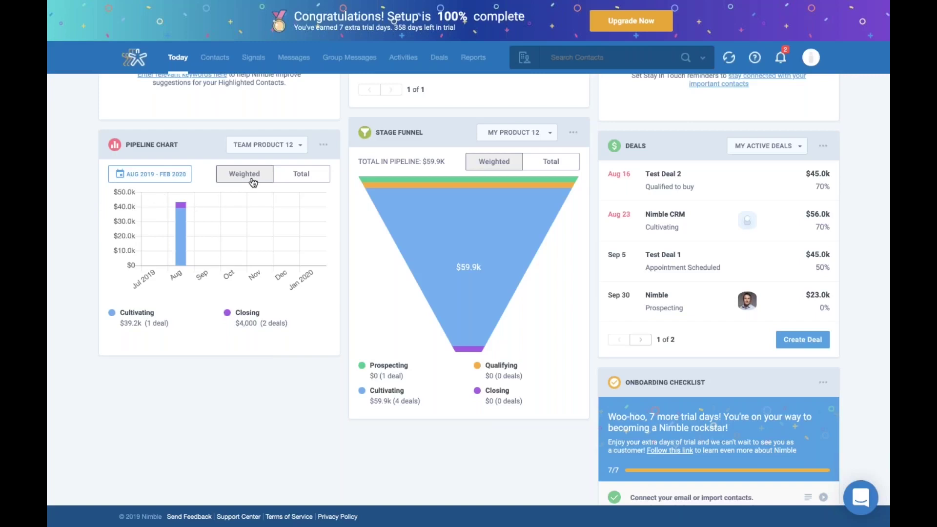
# Step: Compare the Pipeline Chart's Total and Weighted modes, leave it on Weighted, and limit the chart to My deals
pyautogui.click(297, 183)
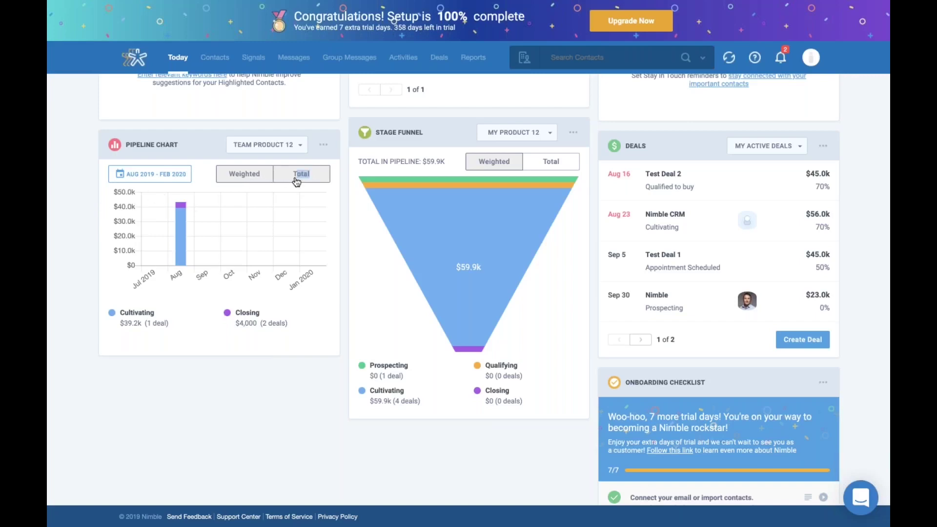
pyautogui.click(262, 181)
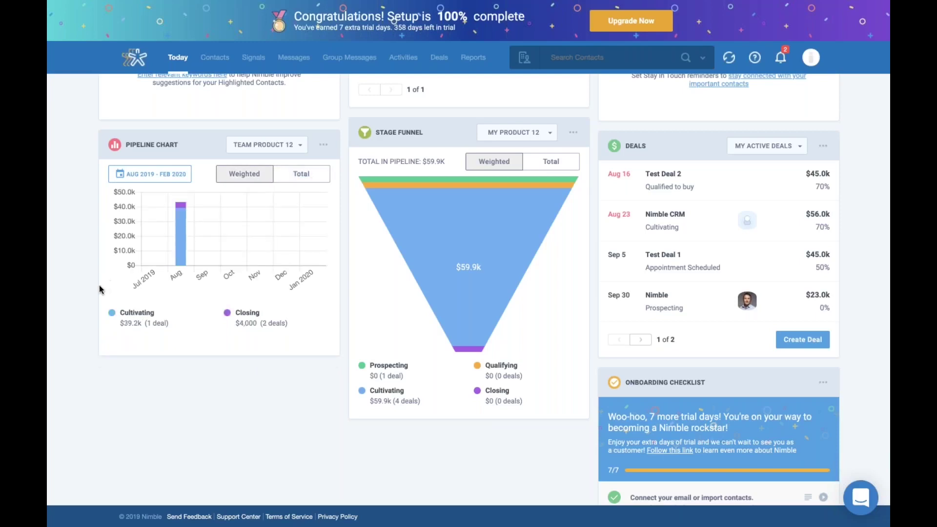
pyautogui.click(301, 146)
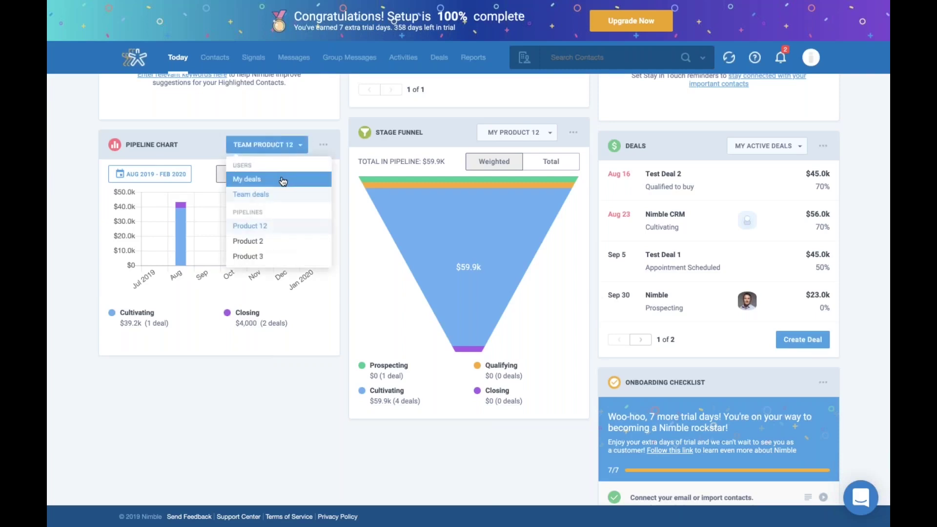
pyautogui.click(259, 184)
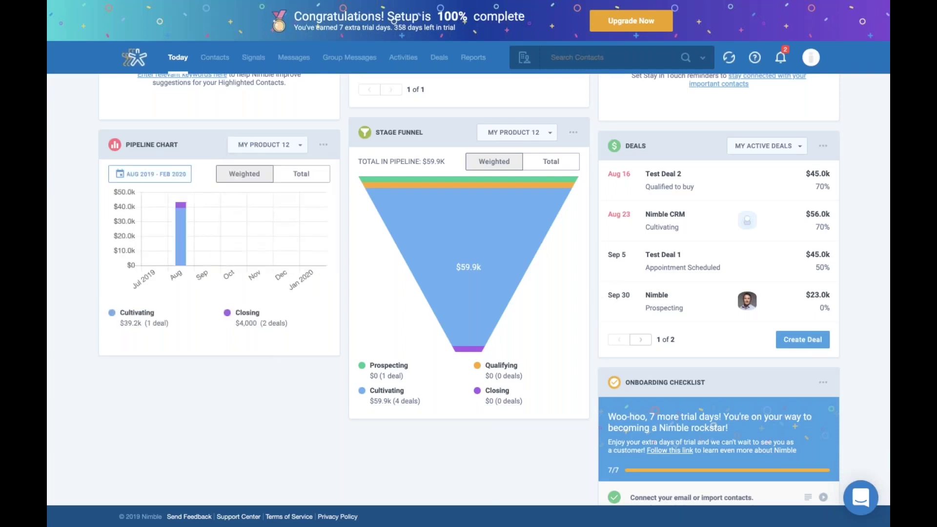
# Step: Check the Pipeline Chart's user and pipeline choices, compare the Stage Funnel for Product 2 and Product 3, and return the funnel to Product 12
pyautogui.click(298, 149)
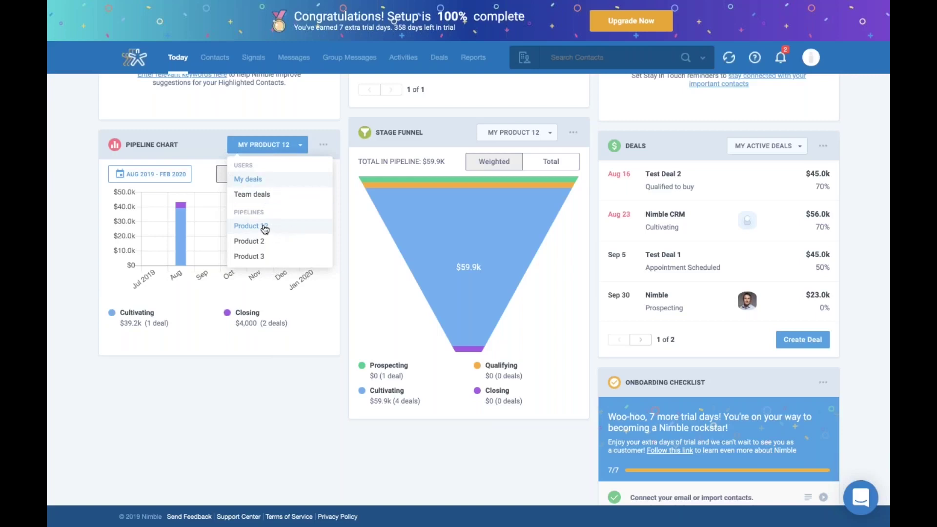
pyautogui.click(535, 137)
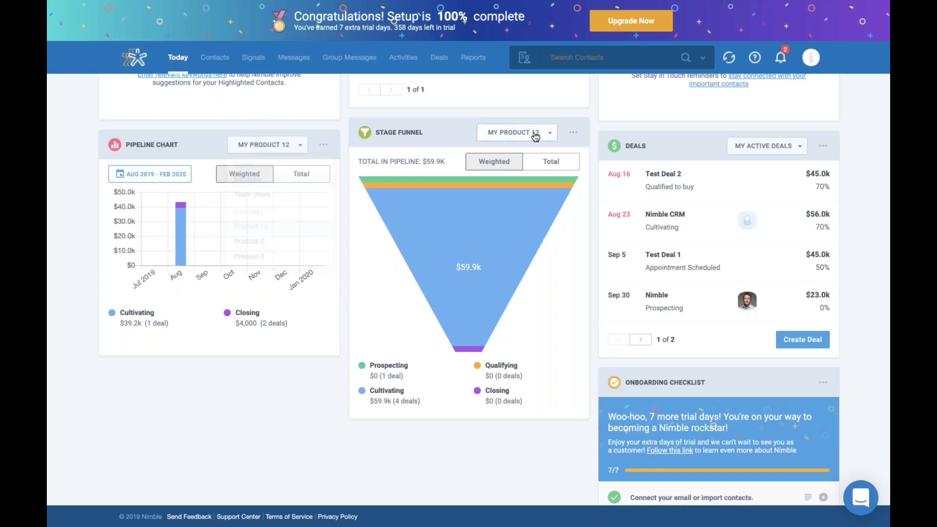
pyautogui.click(513, 229)
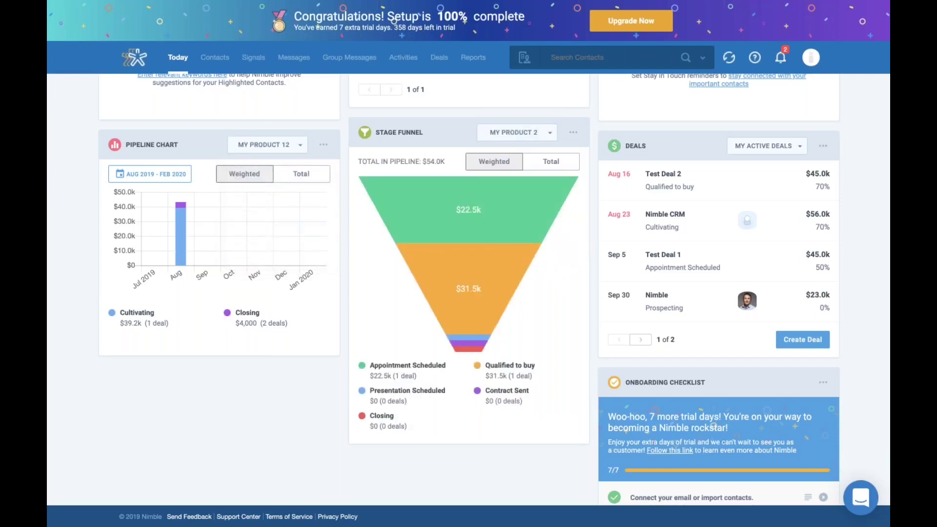
pyautogui.click(551, 137)
pyautogui.click(533, 243)
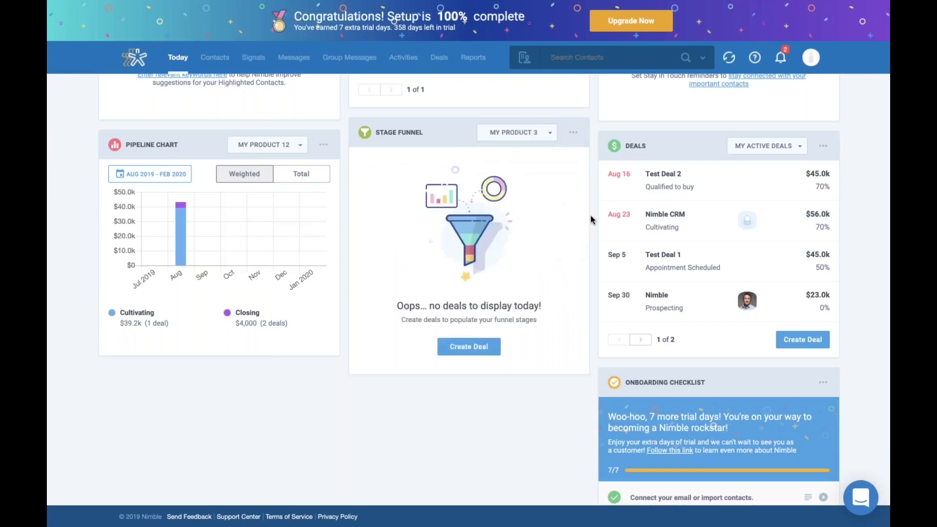
pyautogui.click(548, 135)
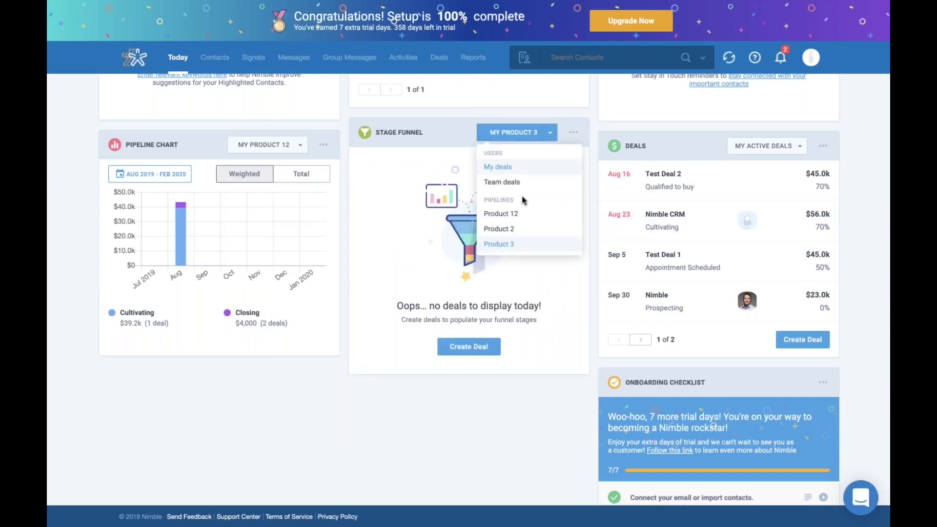
pyautogui.click(508, 213)
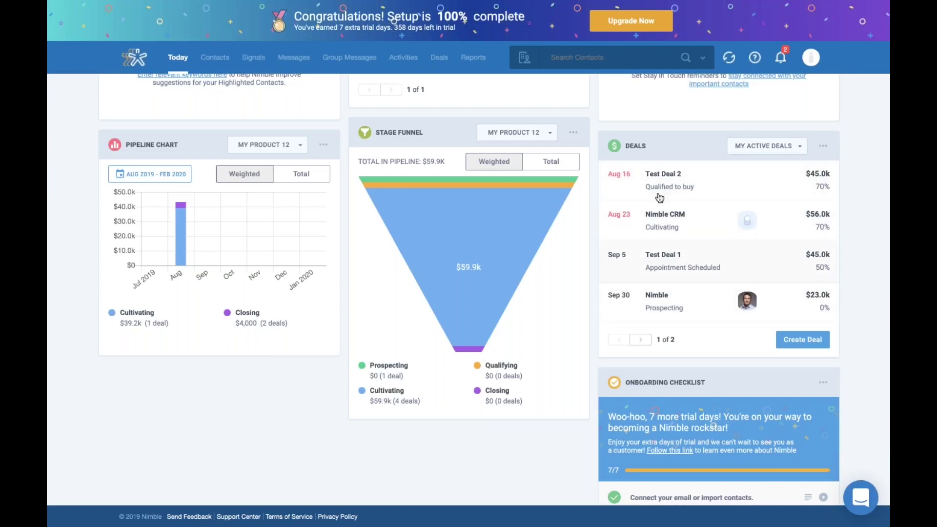
# Step: Review your own won deals and lost deals in the dashboard's Deals widget
pyautogui.click(767, 146)
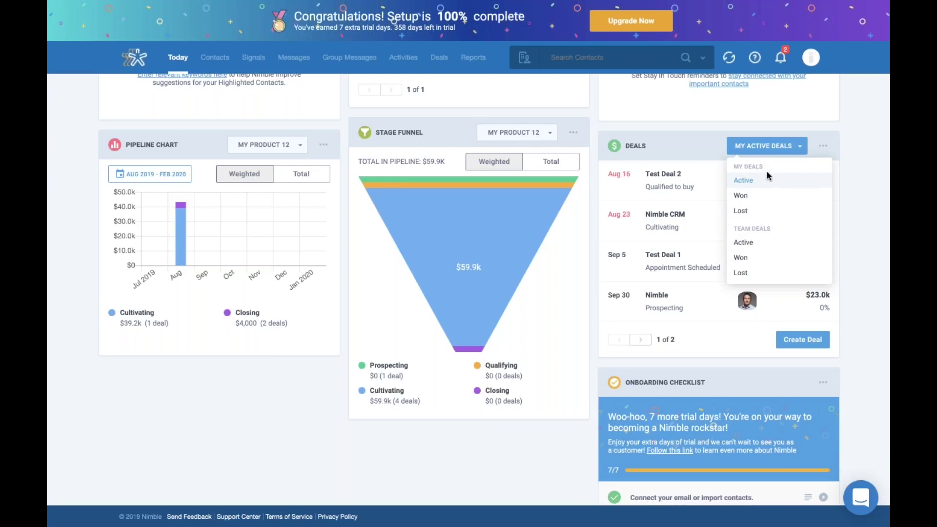
pyautogui.click(752, 197)
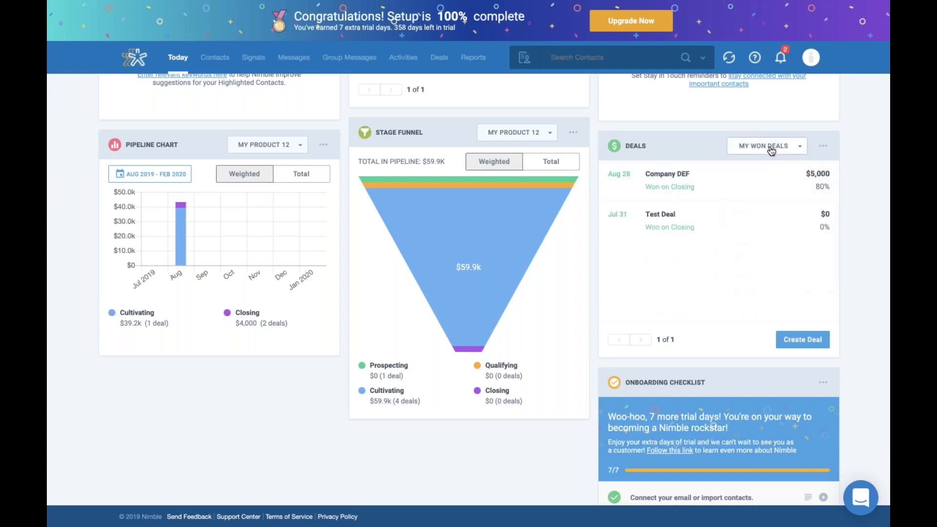
pyautogui.click(772, 148)
pyautogui.click(769, 210)
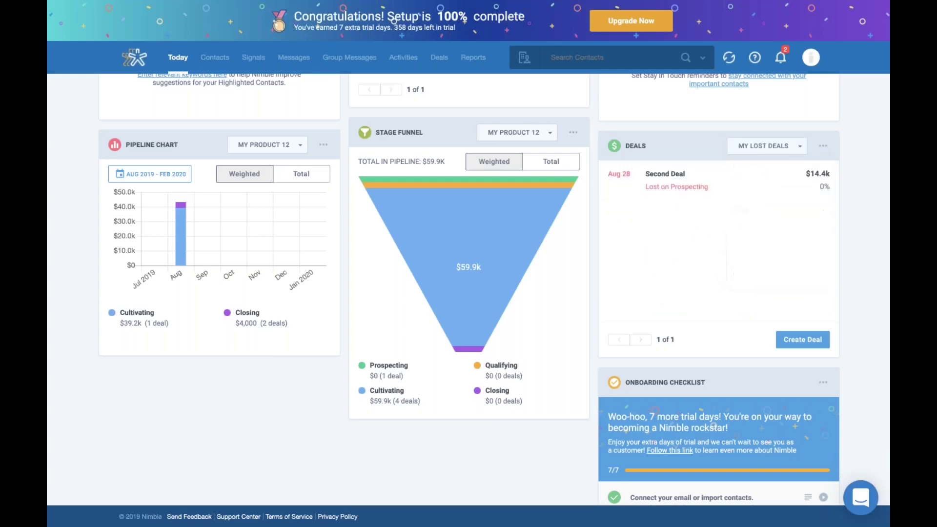
# Step: Review the team's active, won and lost deals in the Deals widget, leaving it on Team Lost Deals
pyautogui.click(790, 154)
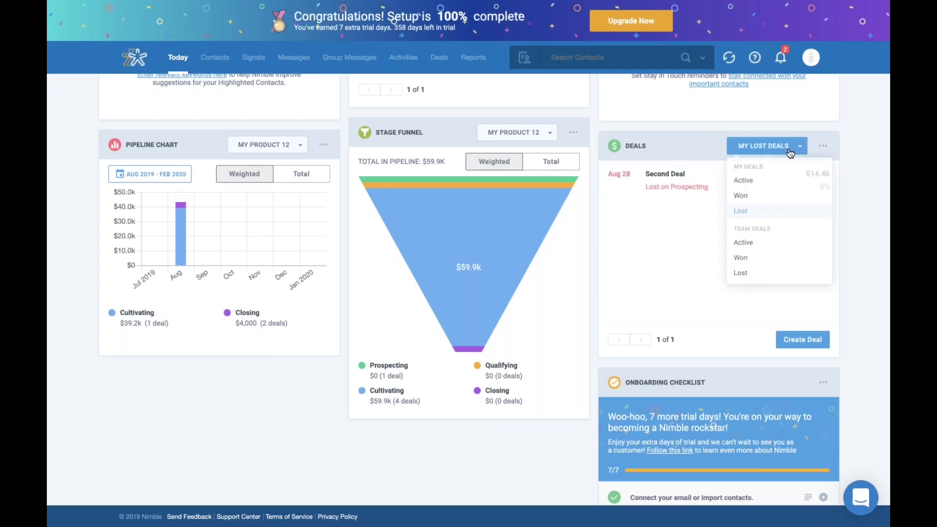
pyautogui.click(763, 245)
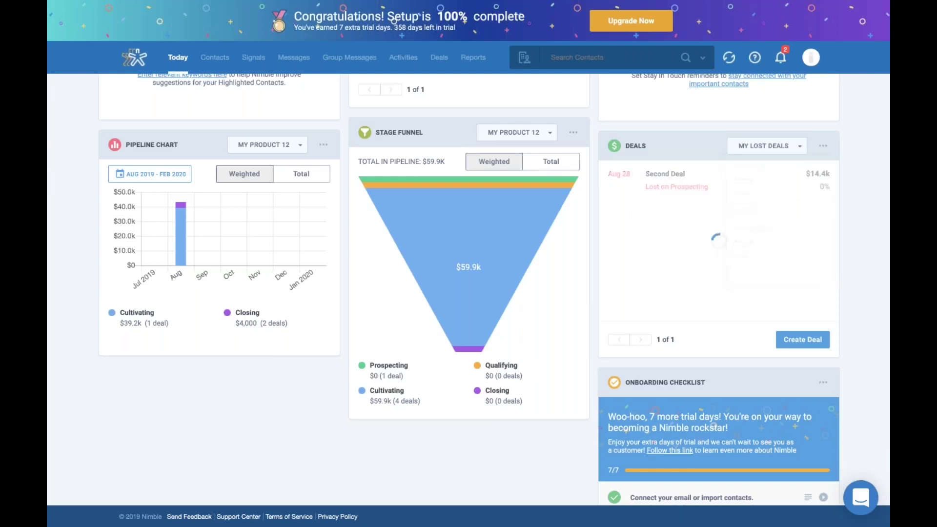
pyautogui.click(797, 154)
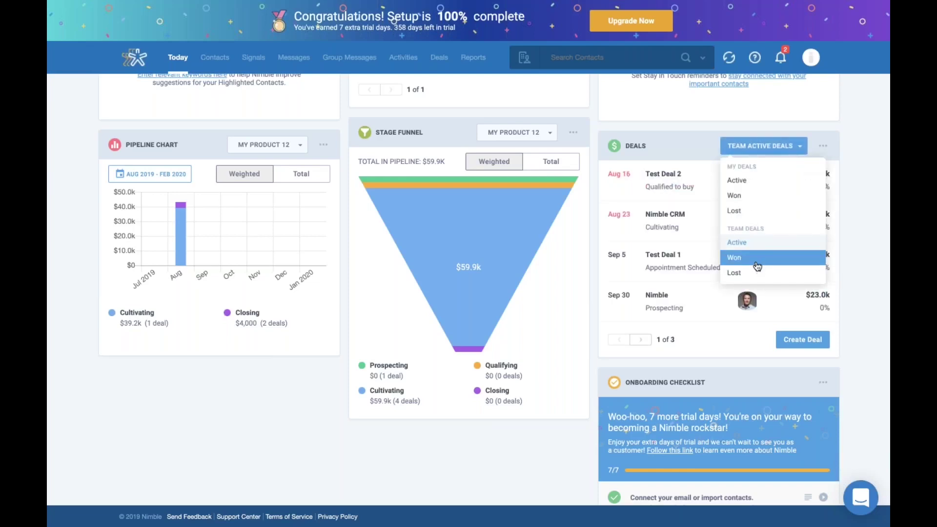
pyautogui.click(757, 264)
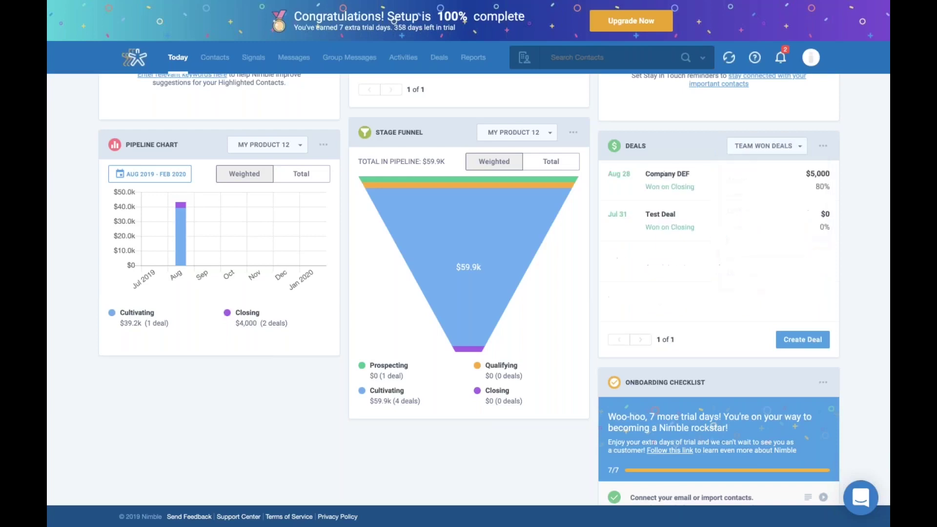
pyautogui.click(791, 152)
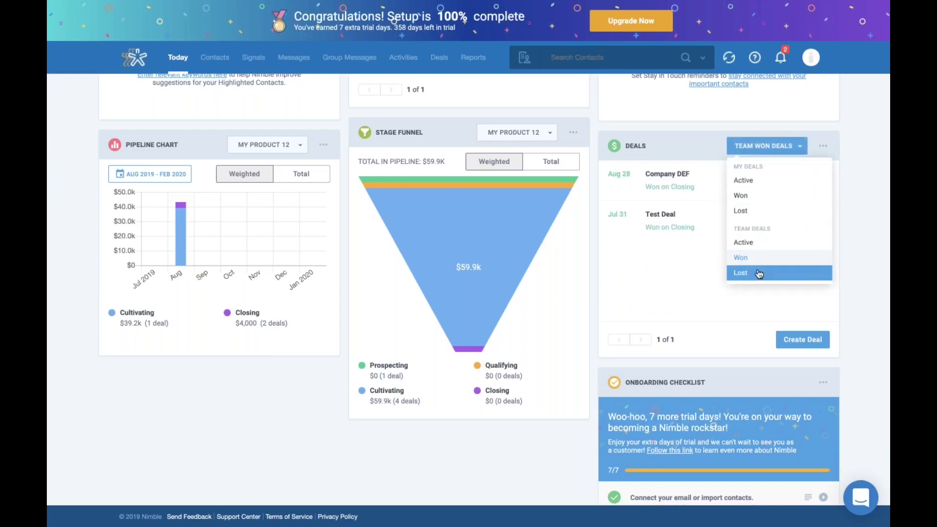
pyautogui.click(758, 273)
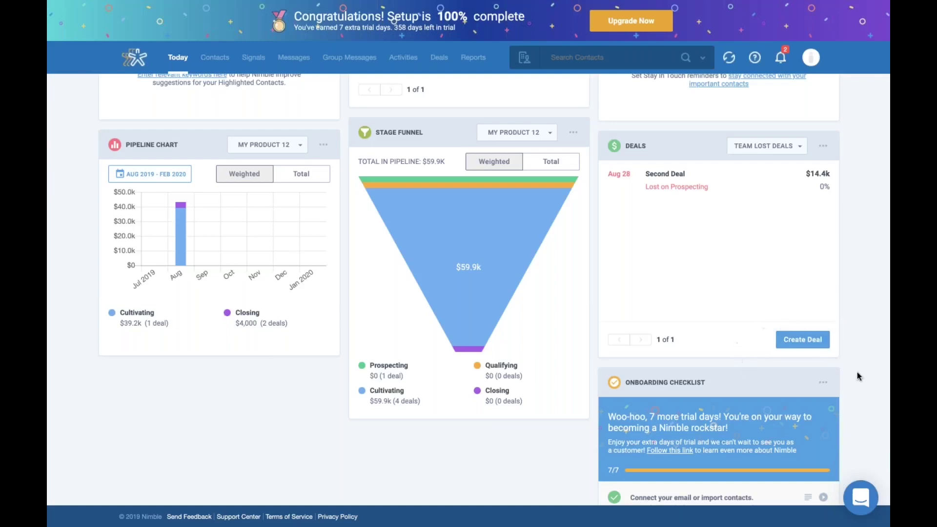
# Step: Examine the fields of a New Deal form from the Deals widget, close it unsaved, and return to the dashboard's summary header
pyautogui.click(807, 347)
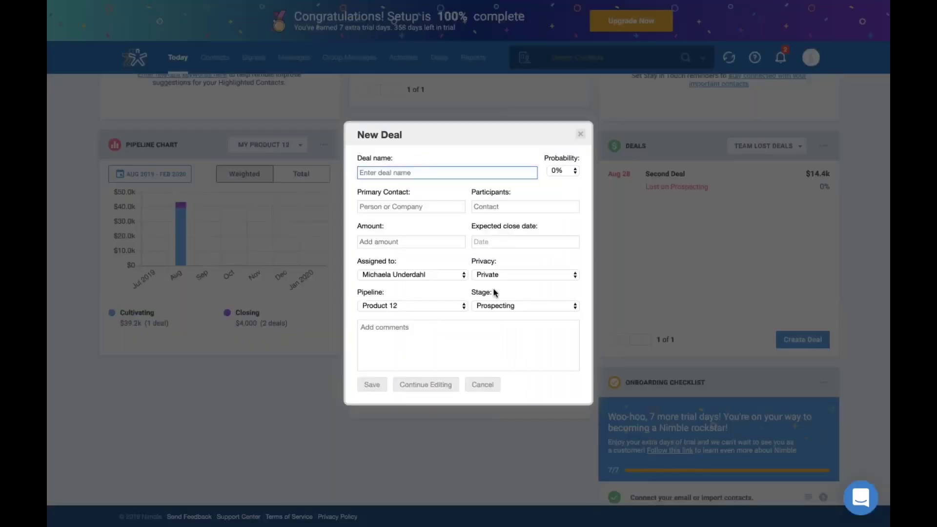
pyautogui.click(580, 133)
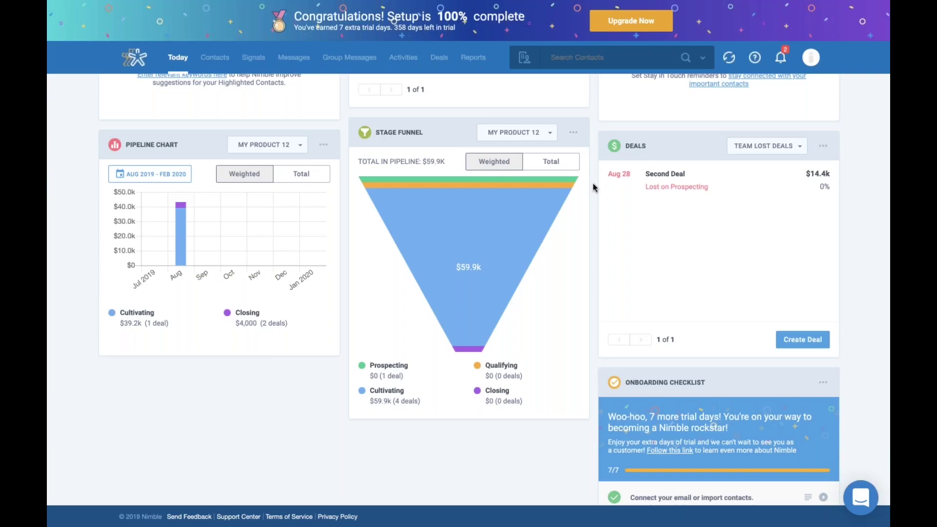
pyautogui.scroll(10, 593, 183)
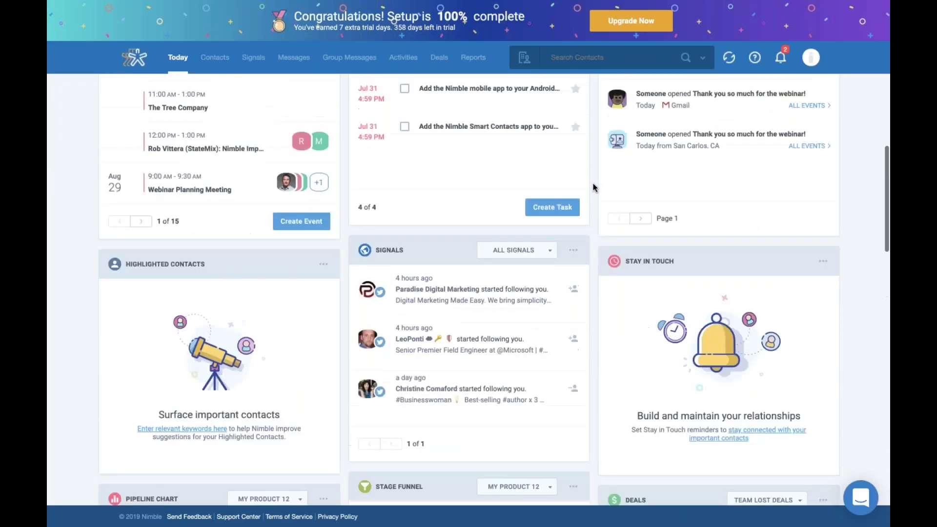
pyautogui.scroll(5, 593, 183)
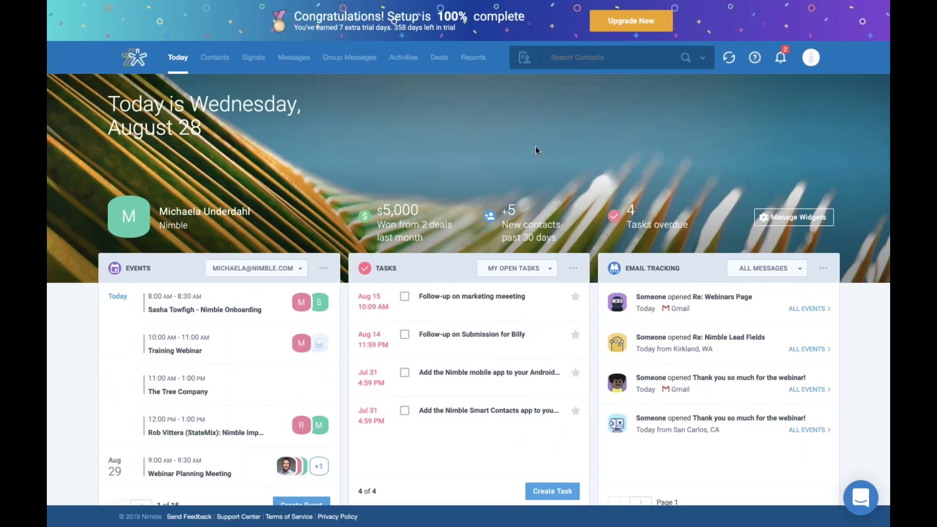
# Step: Open the recently viewed contact's record and check its Add Note and Log Activity forms without saving anything
pyautogui.click(215, 61)
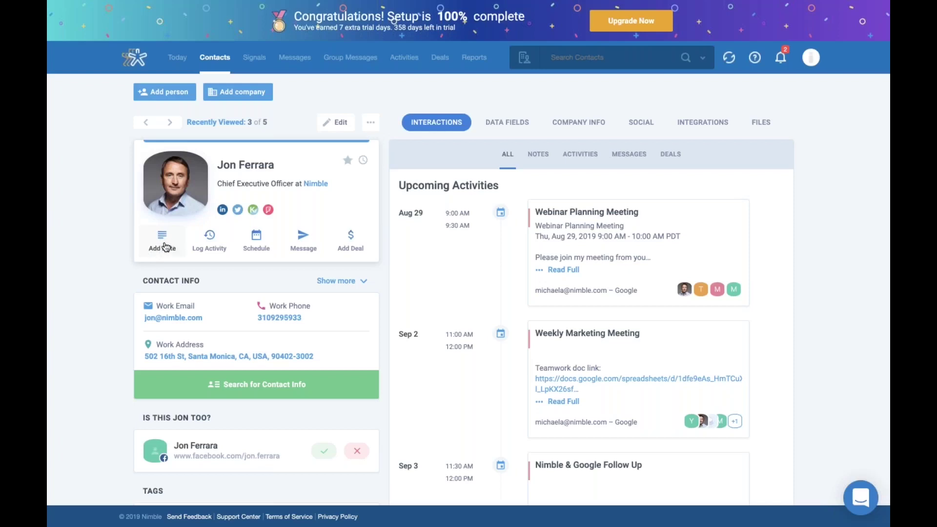
pyautogui.click(166, 247)
pyautogui.click(827, 185)
pyautogui.click(211, 249)
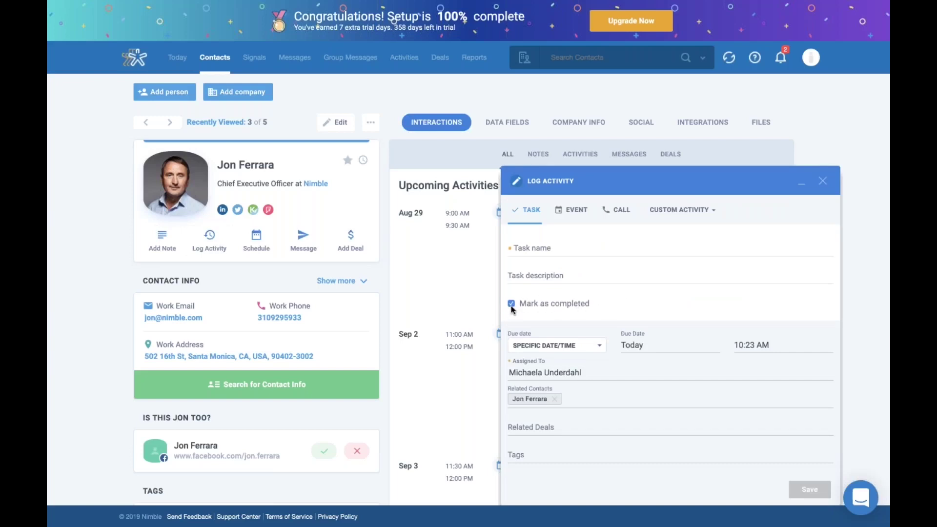
pyautogui.click(823, 181)
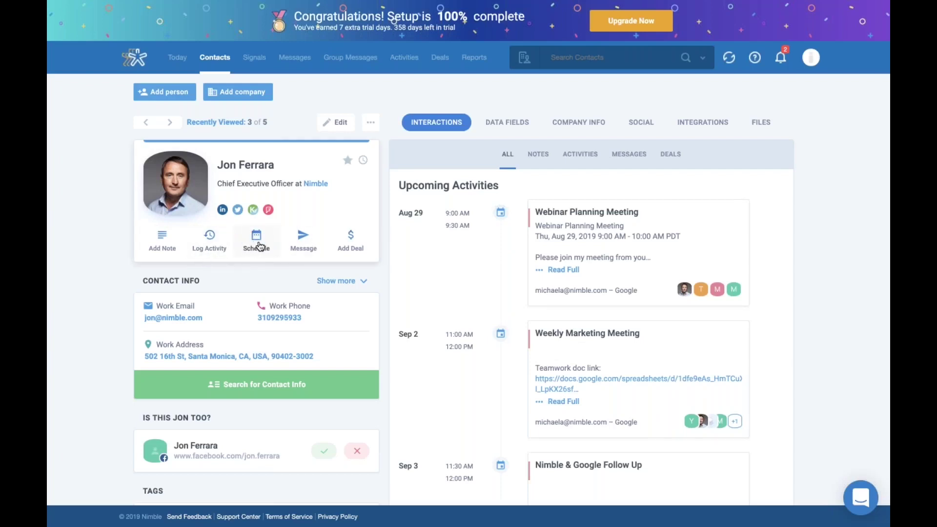
# Step: Check the contact's Schedule Activity form with its custom activity types and the Add Deal form, closing both without saving
pyautogui.click(257, 243)
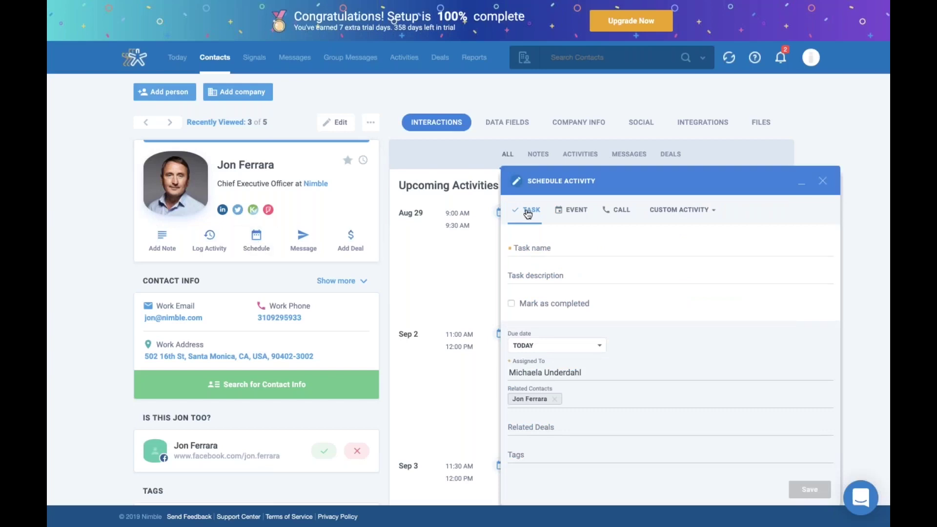
pyautogui.click(718, 211)
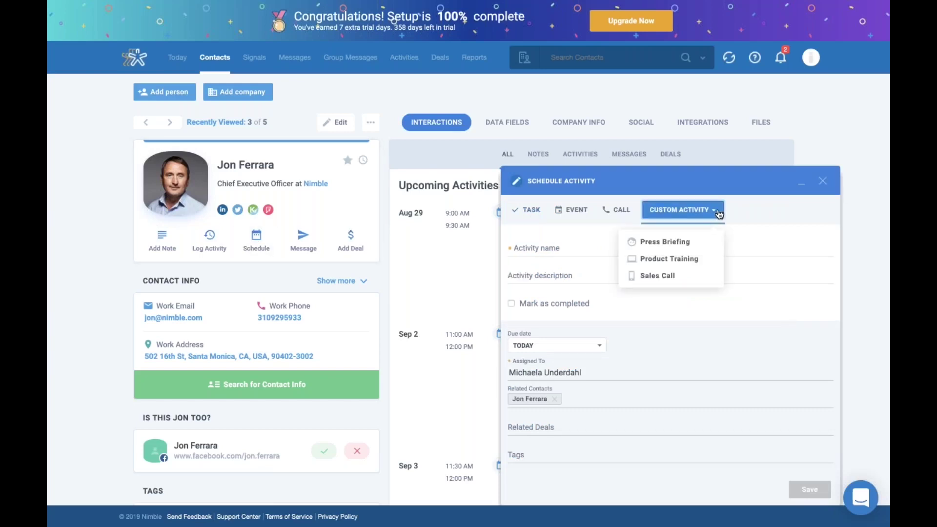
pyautogui.click(823, 181)
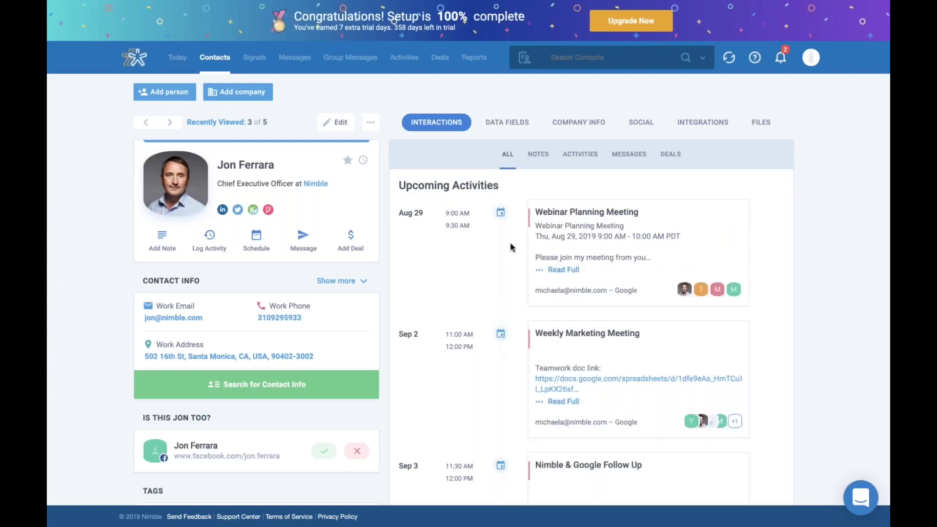
pyautogui.click(356, 251)
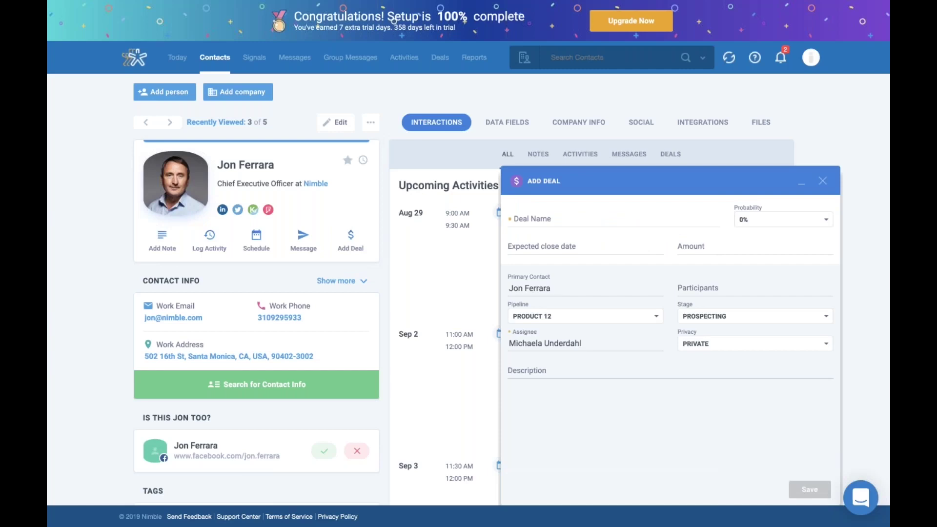
pyautogui.click(823, 181)
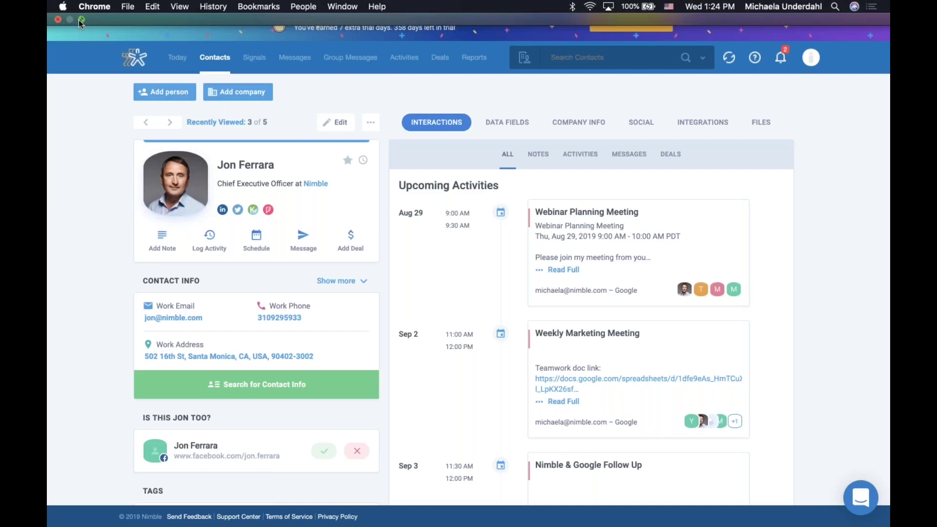
# Step: Exit the browser's full-screen mode, switch to the LinkedIn feed, and open the Nimble browser extension there
pyautogui.click(82, 20)
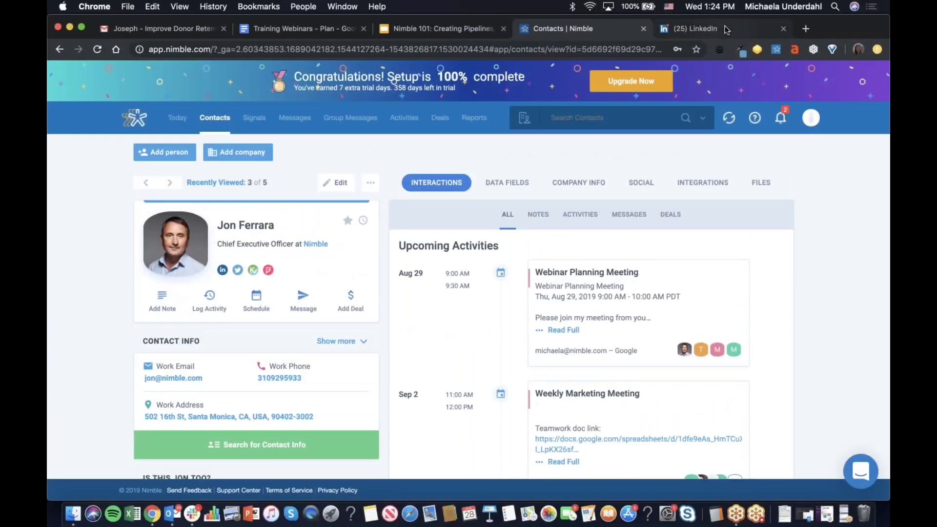
pyautogui.click(725, 27)
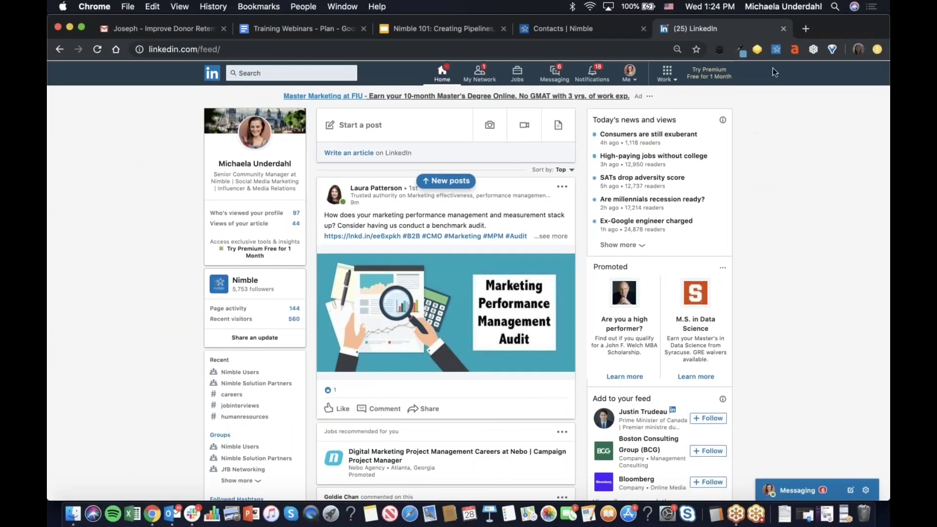
pyautogui.click(776, 50)
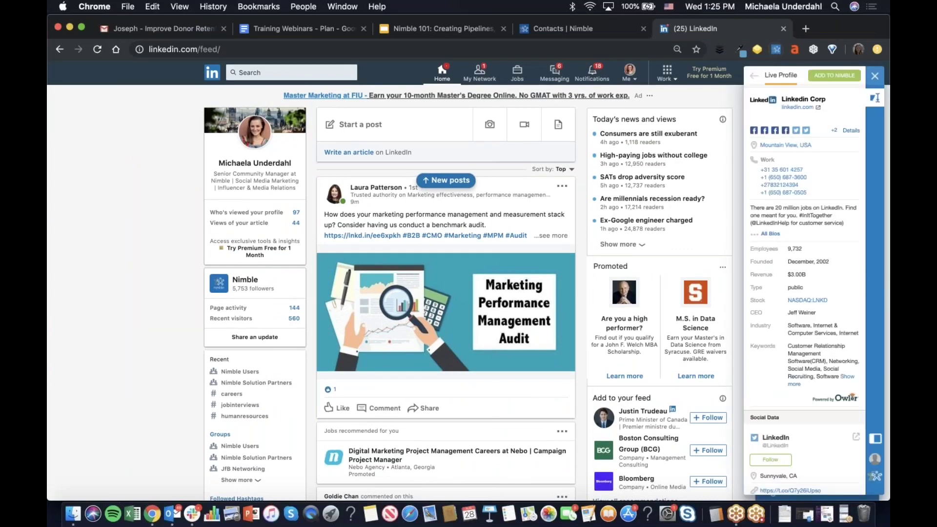
# Step: Add the first feed post's author to Nimble as a new person tagged "New Contact LinkedIn" and save the record
pyautogui.moveTo(382, 191)
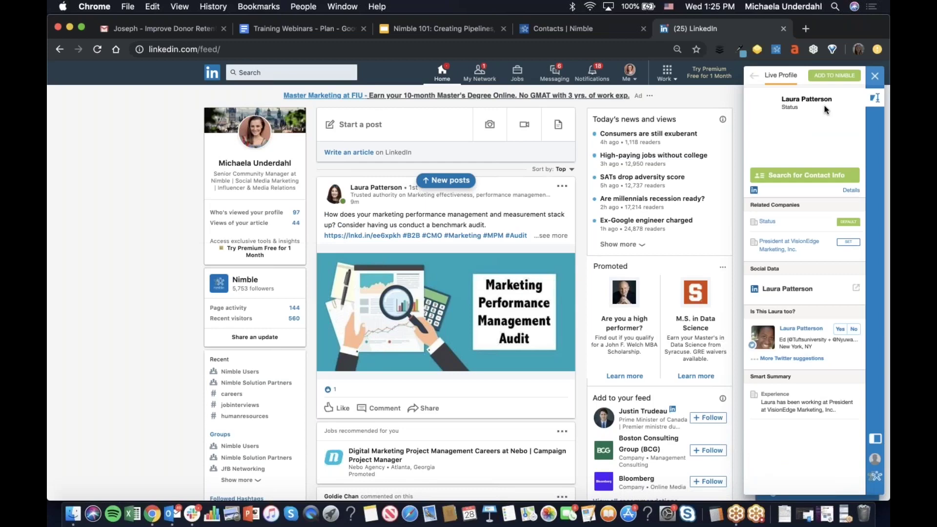
pyautogui.click(832, 77)
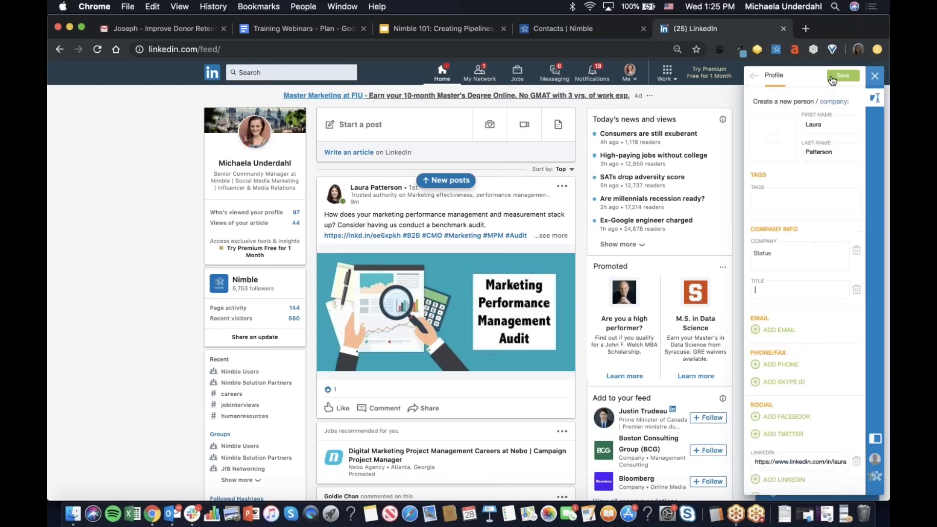
pyautogui.click(791, 195)
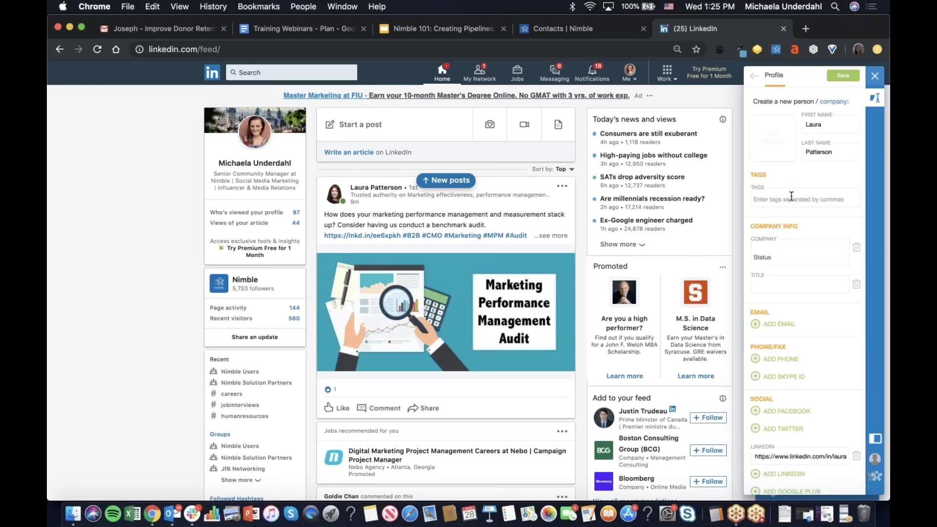
pyautogui.write('New ')
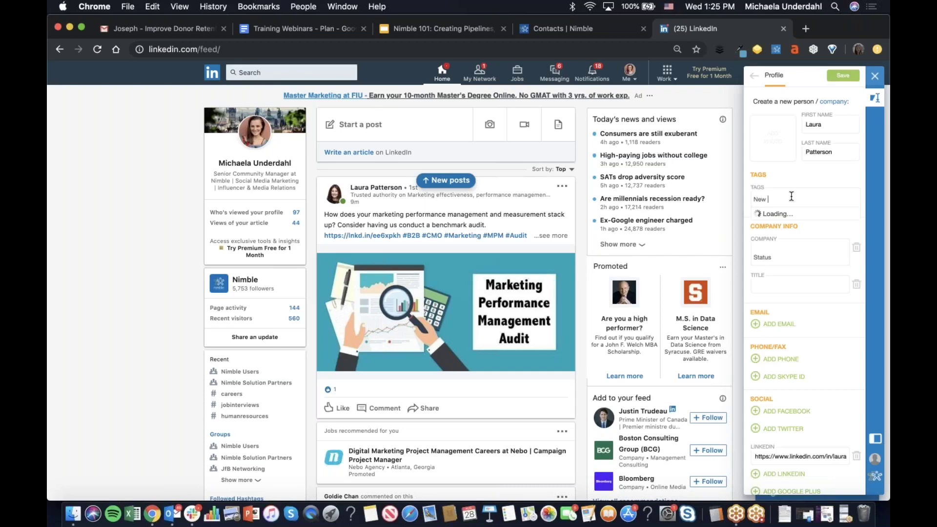
pyautogui.write('Contact LinkedIn')
pyautogui.click(844, 78)
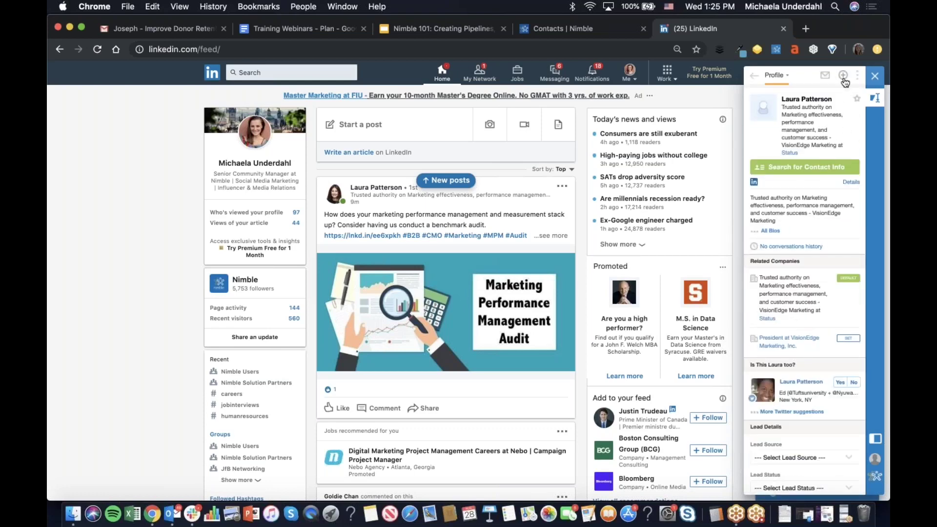
# Step: Check the Add Deal form for the newly saved contact in the Nimble extension and close it without saving
pyautogui.click(844, 76)
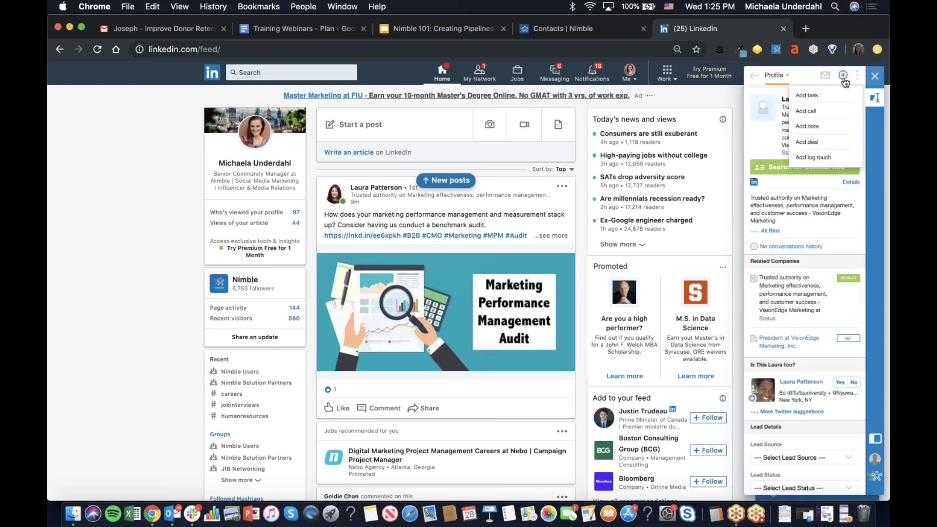
pyautogui.click(812, 143)
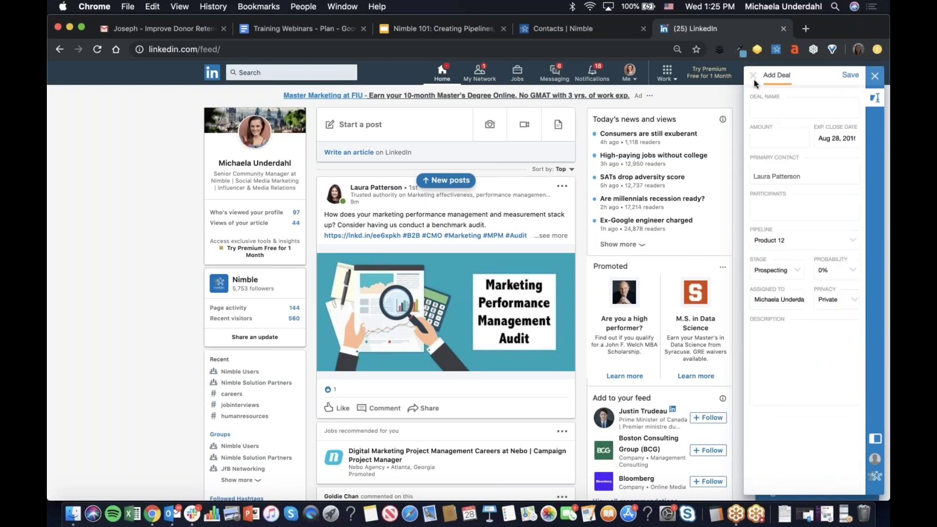
pyautogui.click(754, 76)
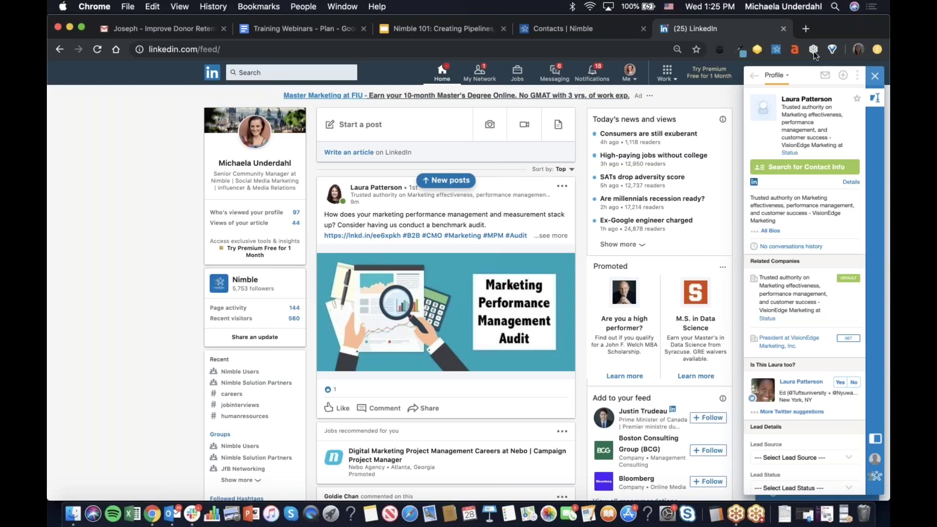
# Step: Open nimble.com in a new browser tab and bring up the Nimble extension's live company profile for that site
pyautogui.click(805, 28)
pyautogui.write('nibm')
pyautogui.press('BackSpace')
pyautogui.press('BackSpace')
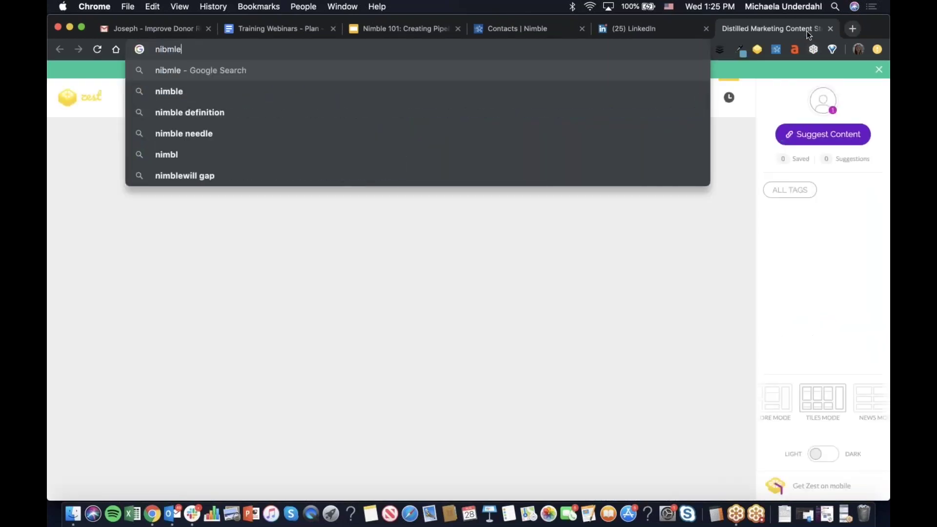
pyautogui.write('m')
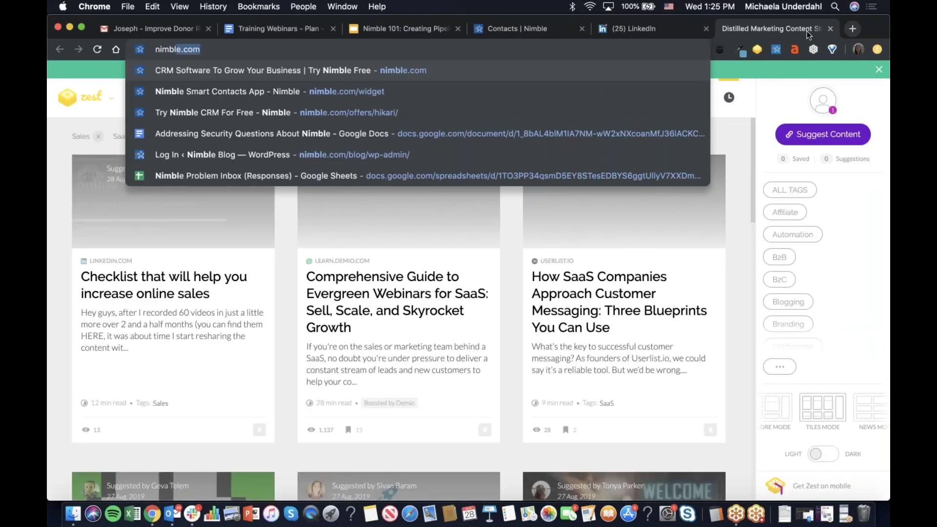
pyautogui.press('Return')
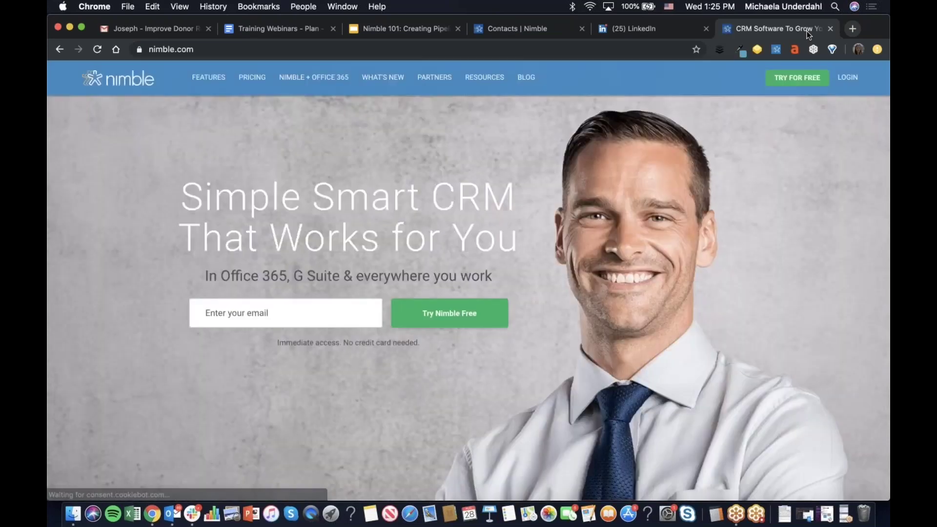
pyautogui.click(776, 49)
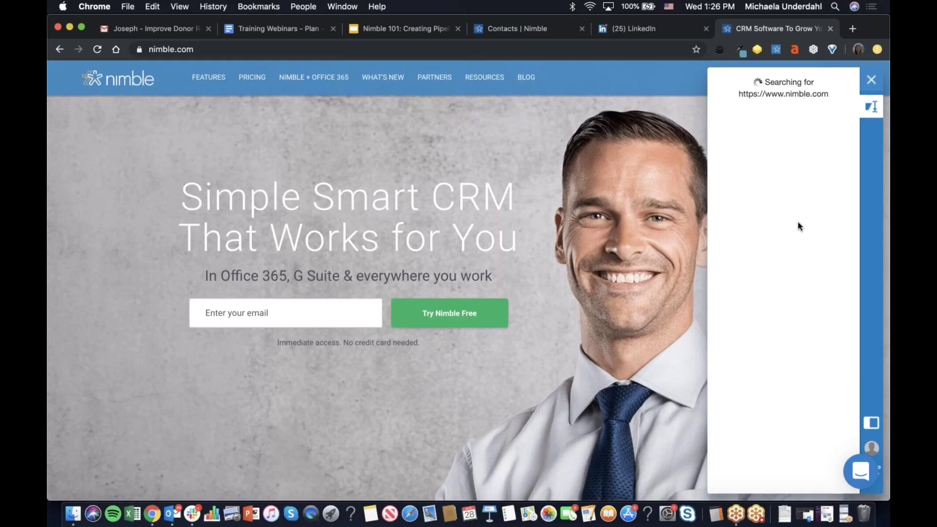
pyautogui.click(871, 81)
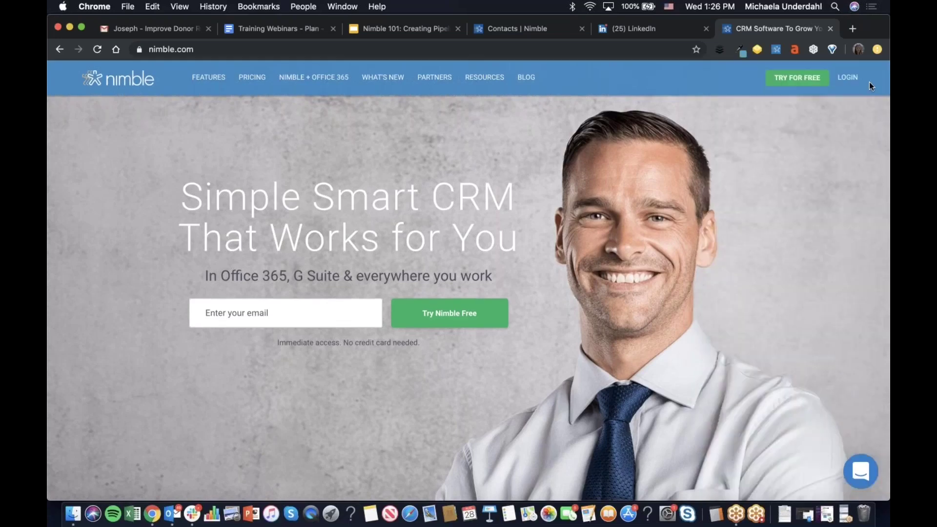
pyautogui.click(776, 51)
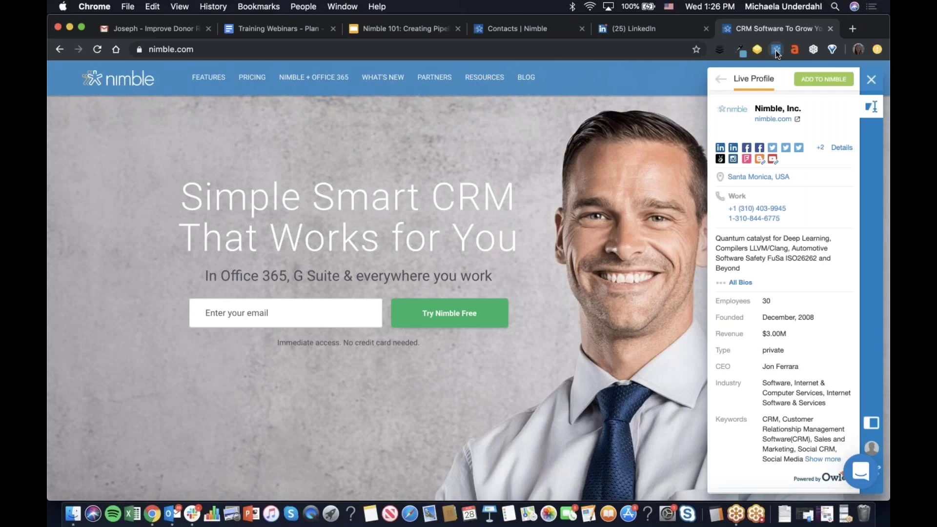
# Step: Review the live profile of Nimble, Inc. in the extension, add it to Nimble as a company and save the record
pyautogui.scroll(-10, 828, 209)
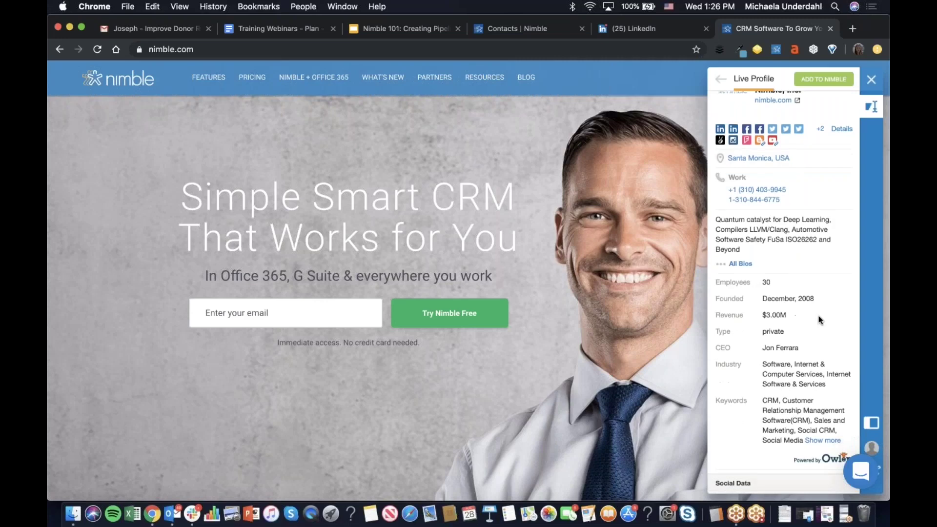
pyautogui.scroll(-6, 819, 319)
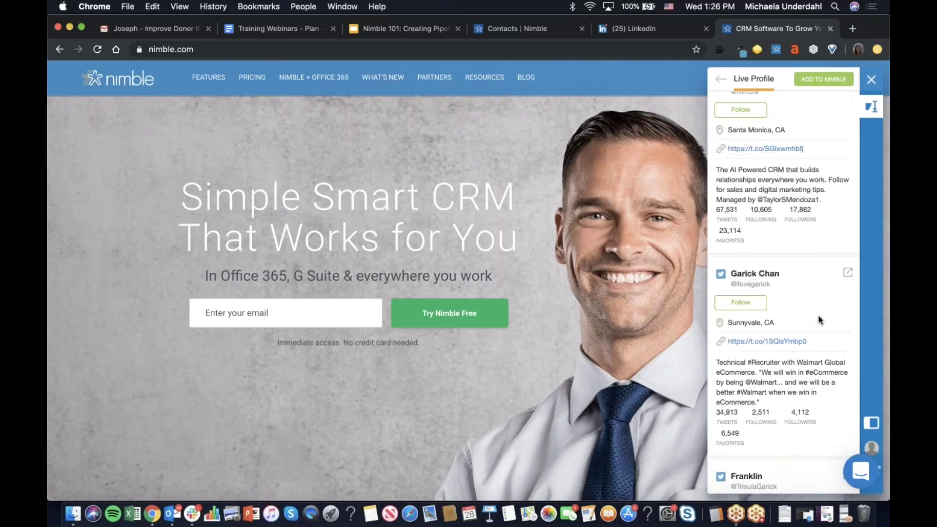
pyautogui.scroll(-10, 820, 320)
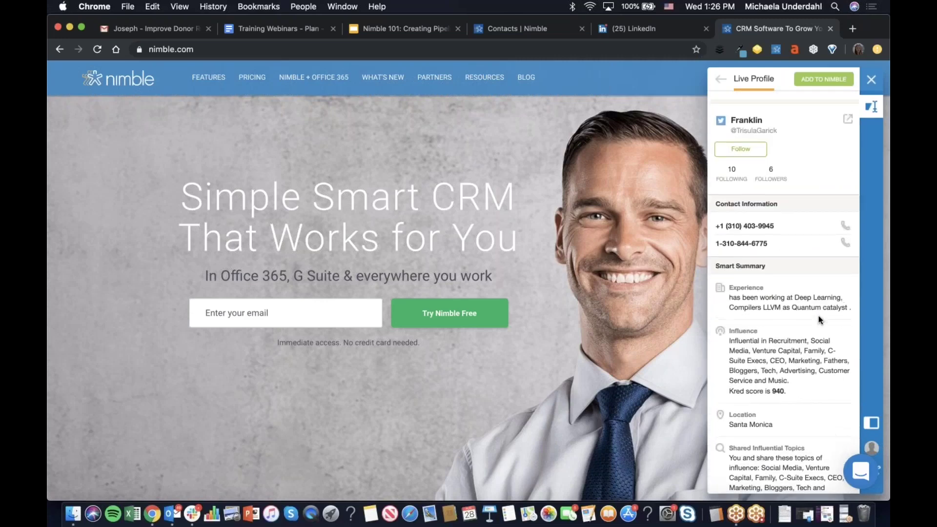
pyautogui.scroll(3, 790, 228)
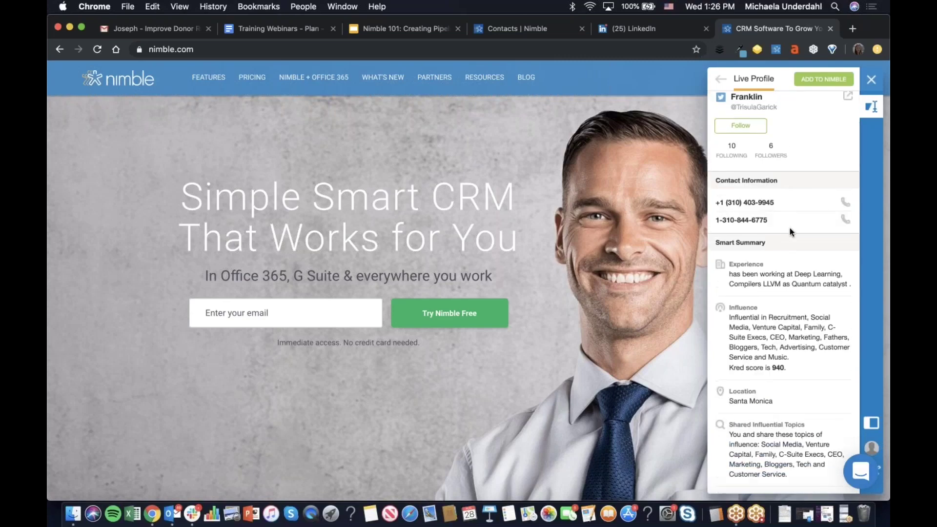
pyautogui.scroll(-3, 790, 227)
pyautogui.scroll(-5, 376, 293)
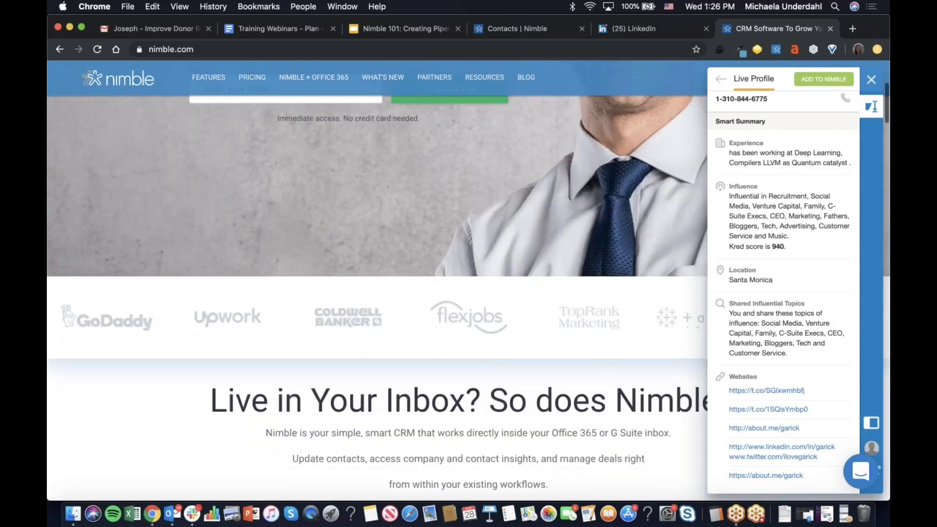
pyautogui.scroll(5, 376, 293)
pyautogui.scroll(15, 783, 195)
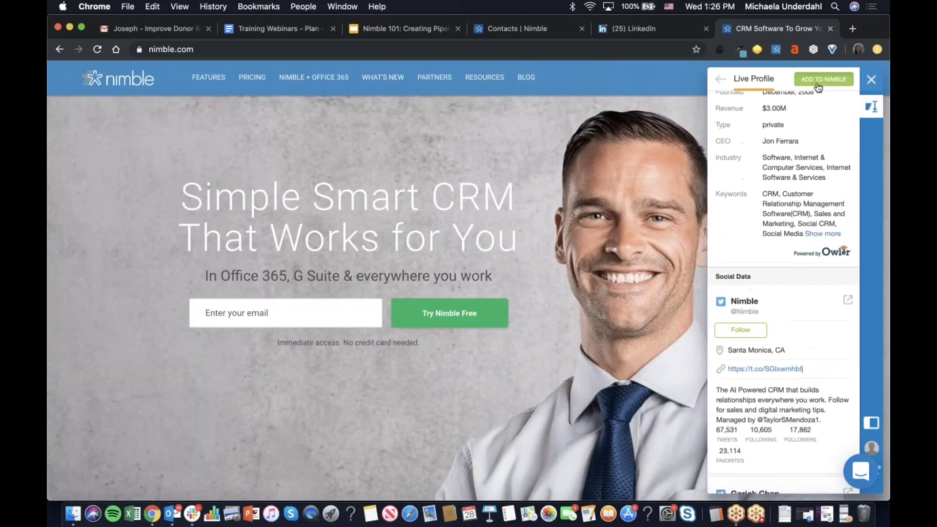
pyautogui.click(813, 81)
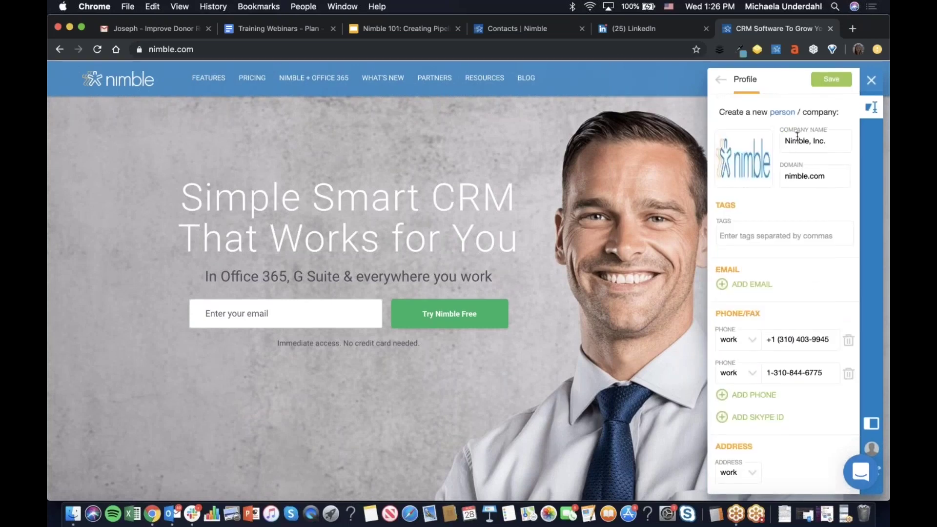
pyautogui.click(831, 79)
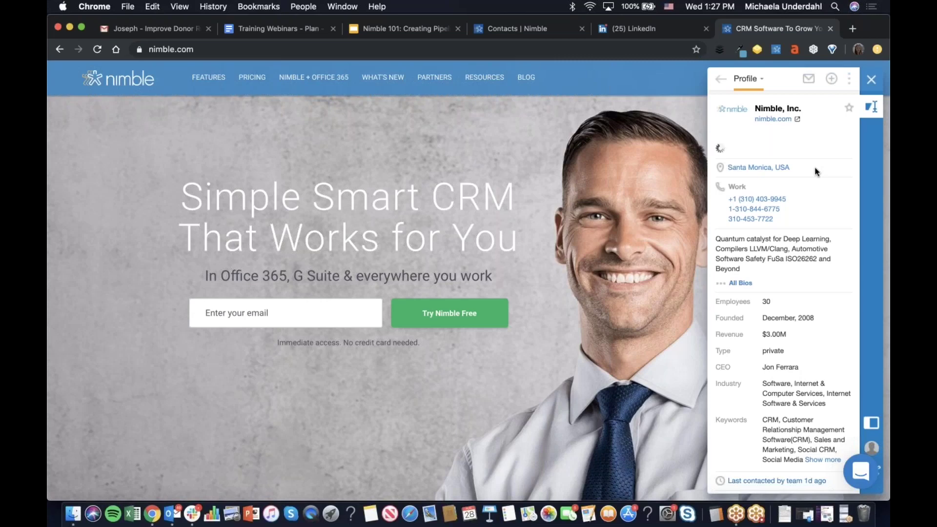
# Step: Open the Add Deal form for Nimble, Inc., try to save it without a deal name, and close the extension
pyautogui.click(831, 78)
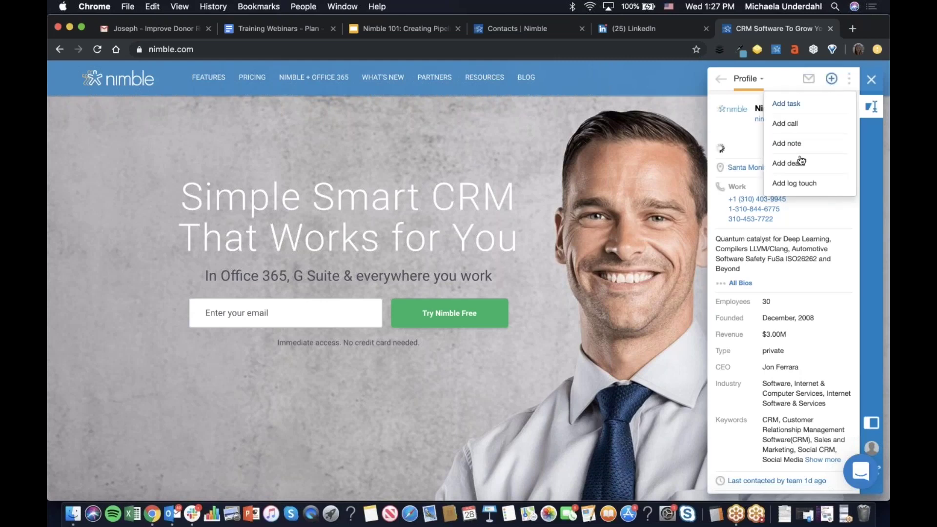
pyautogui.click(781, 165)
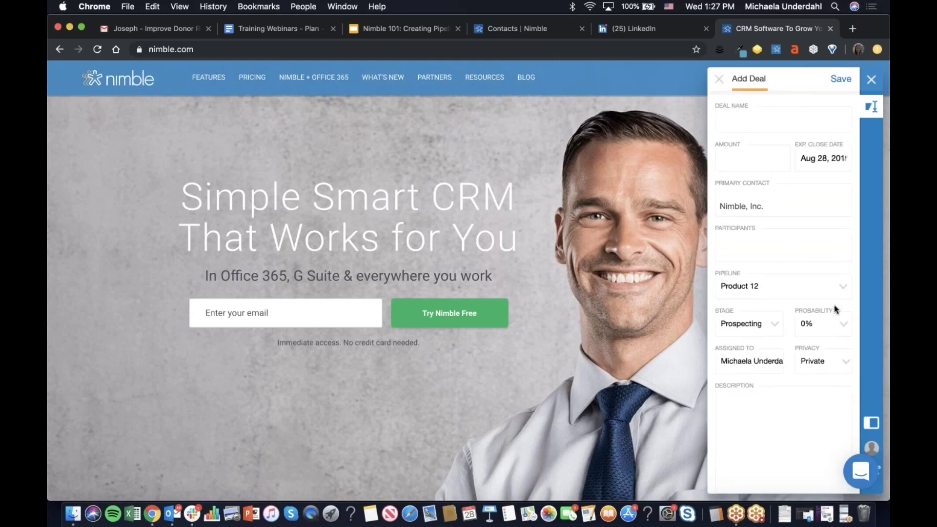
pyautogui.click(841, 81)
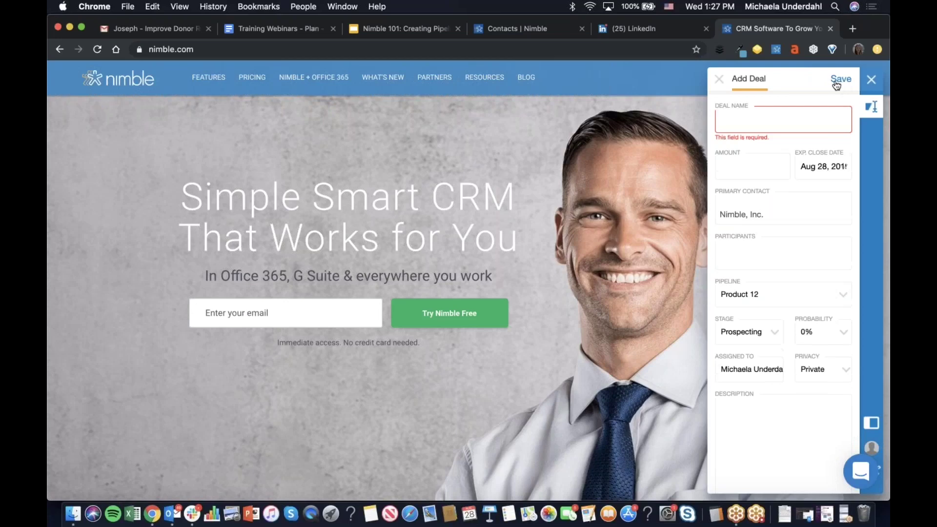
pyautogui.click(872, 80)
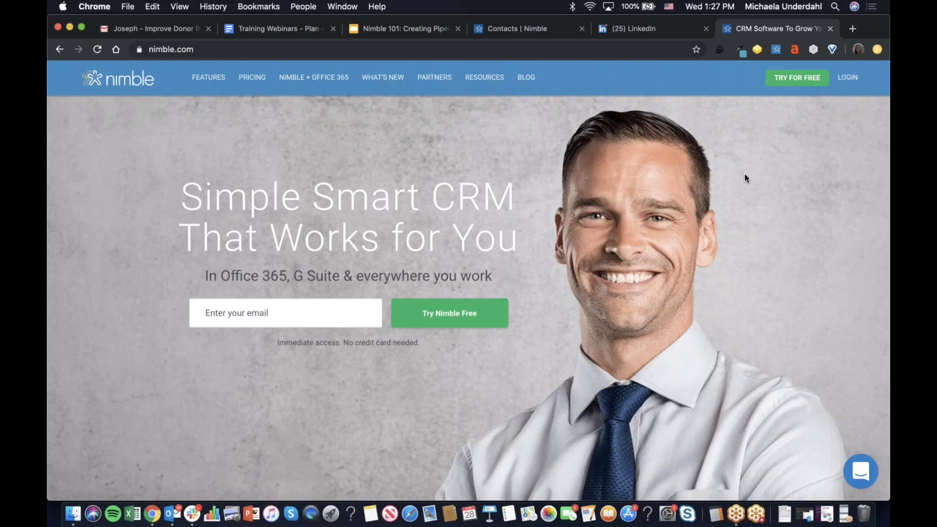
# Step: Switch to the open Gmail message, add its sender to Nimble as a person, and check the record's add options
pyautogui.click(133, 30)
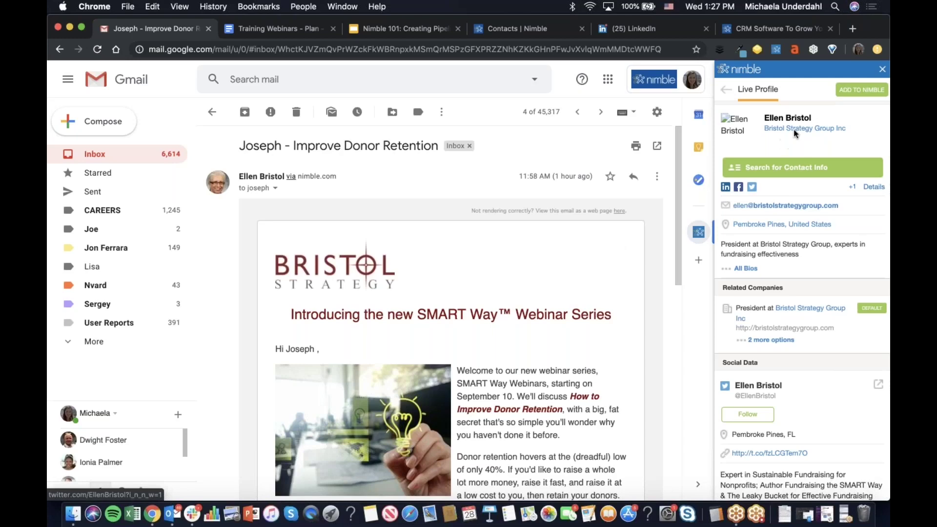
pyautogui.click(847, 96)
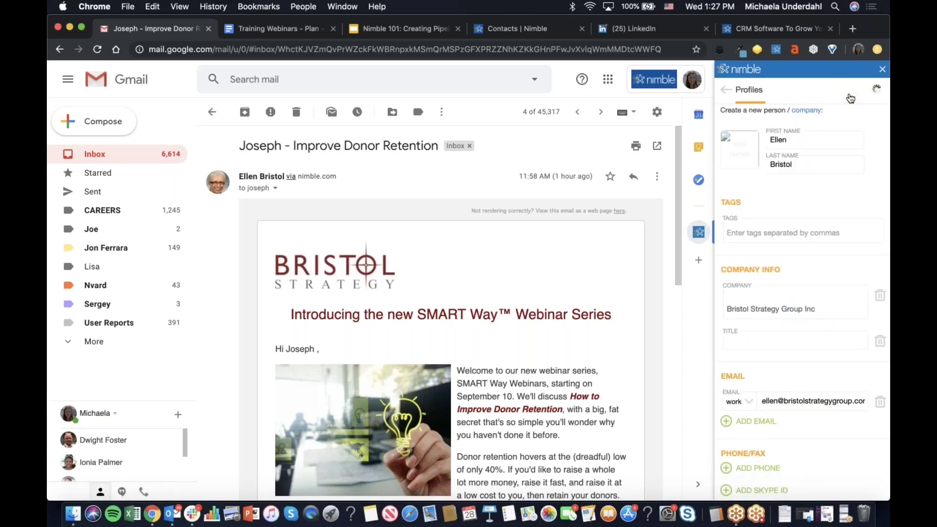
pyautogui.click(869, 89)
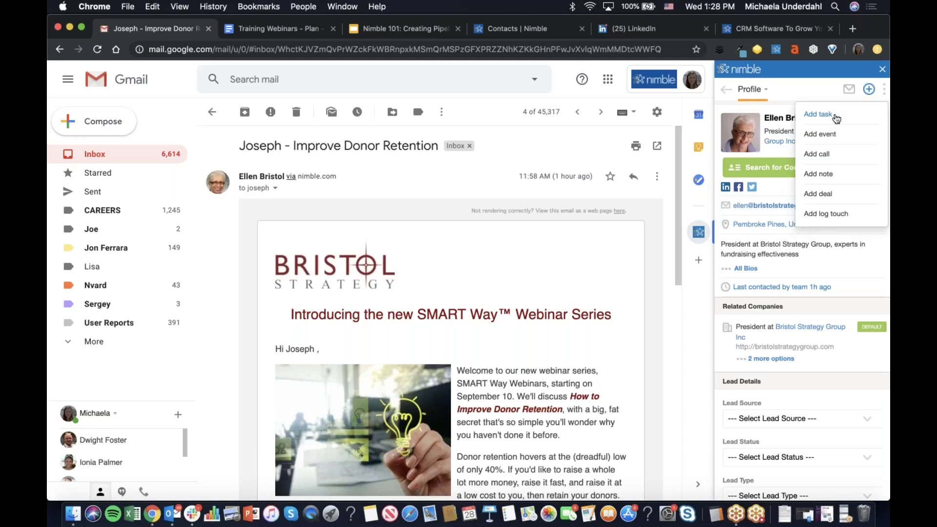
pyautogui.click(800, 95)
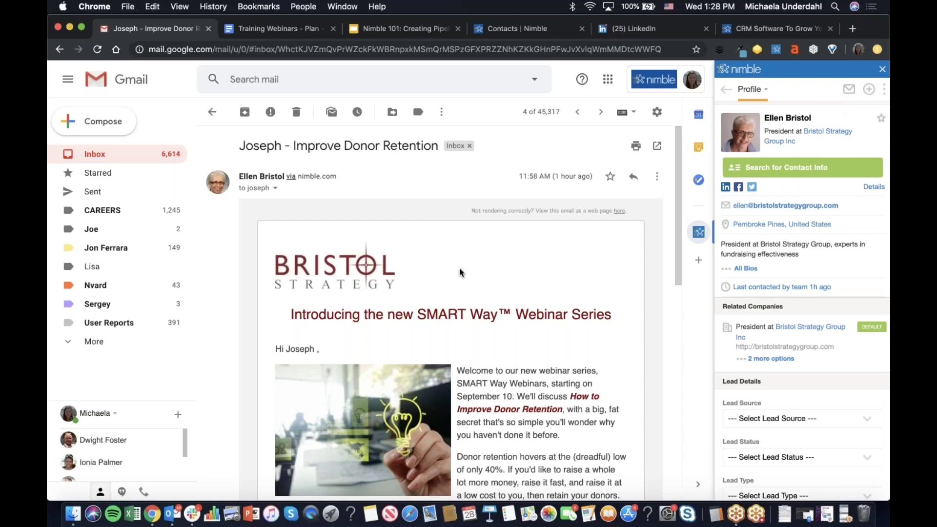
# Step: Switch to Outlook, check the Nimble Contacts add-in's add options for the selected email's sender, cancel them and minimize the window
pyautogui.click(174, 515)
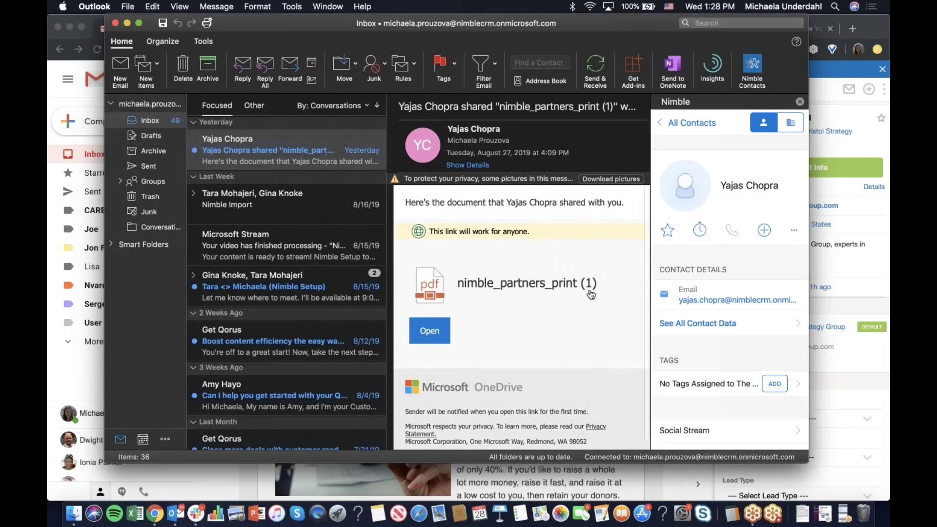
pyautogui.click(754, 69)
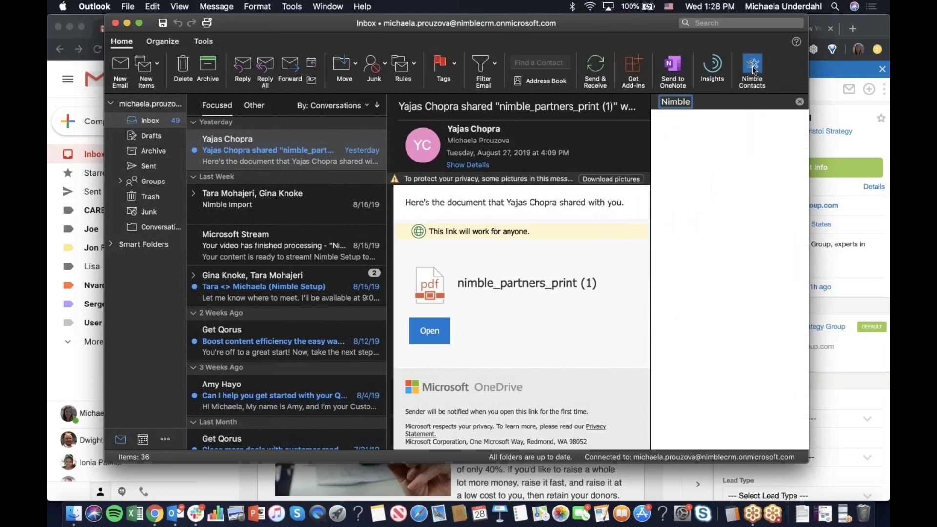
pyautogui.click(754, 69)
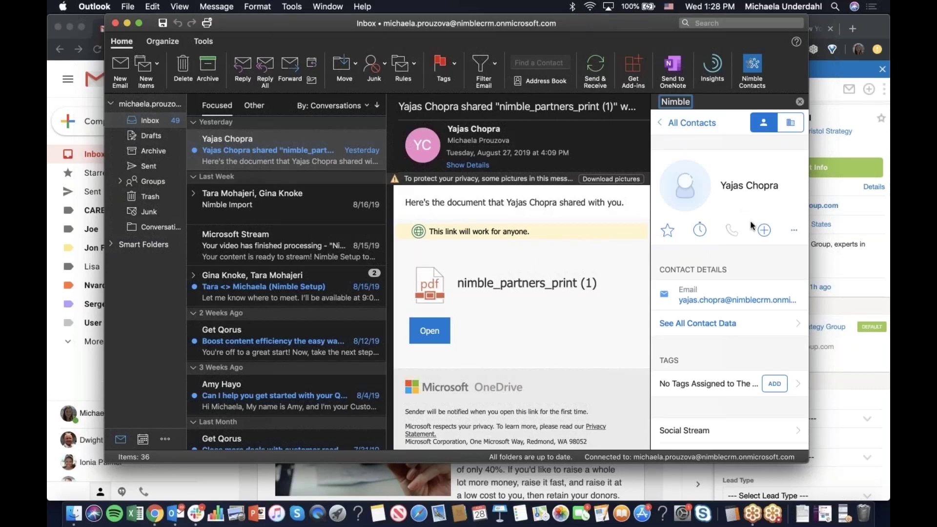
pyautogui.click(764, 229)
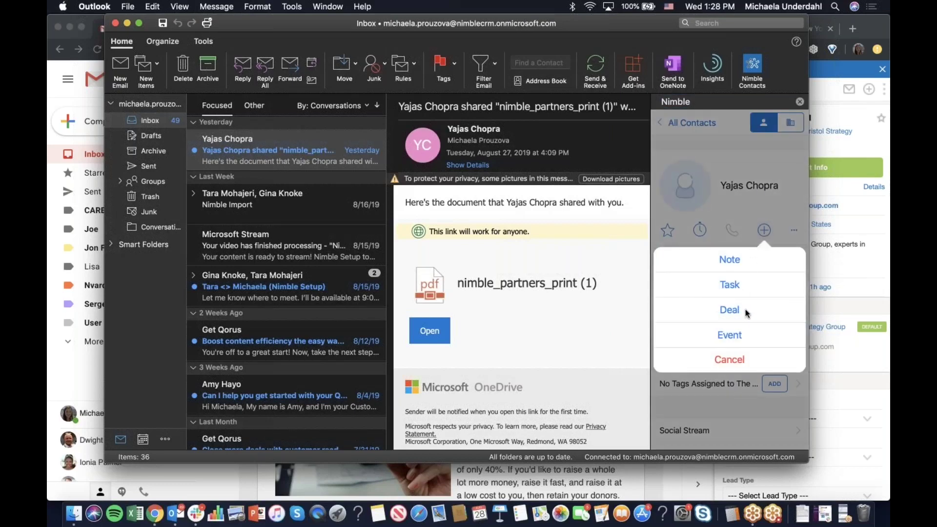
pyautogui.click(742, 361)
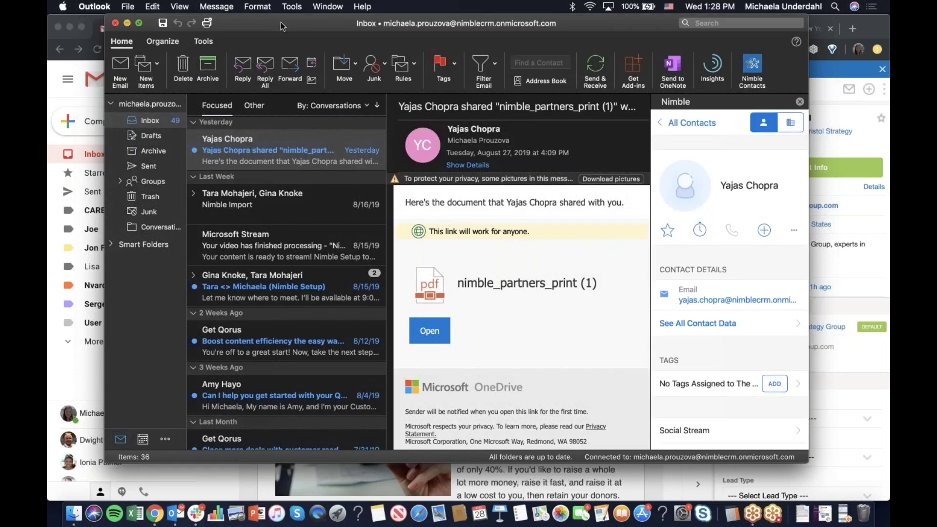
pyautogui.moveTo(468, 24); pyautogui.dragTo(471, 24)
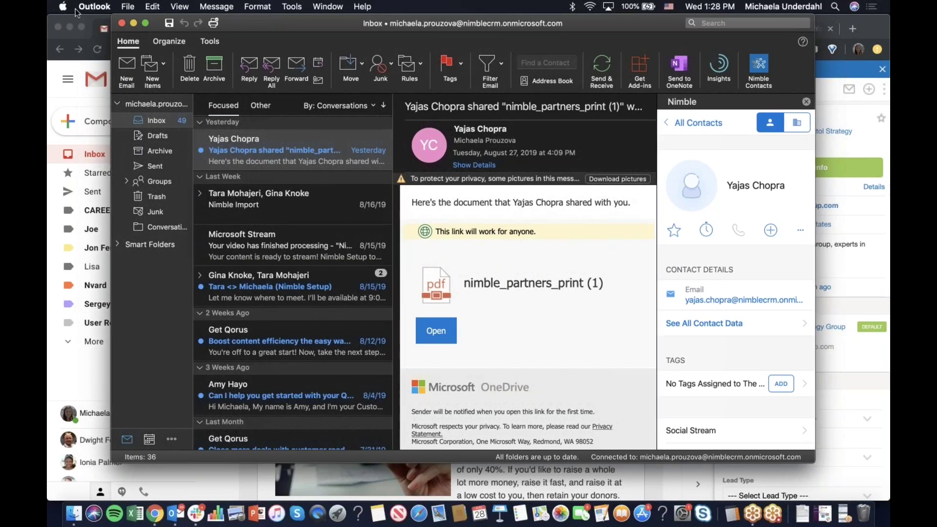
pyautogui.click(133, 24)
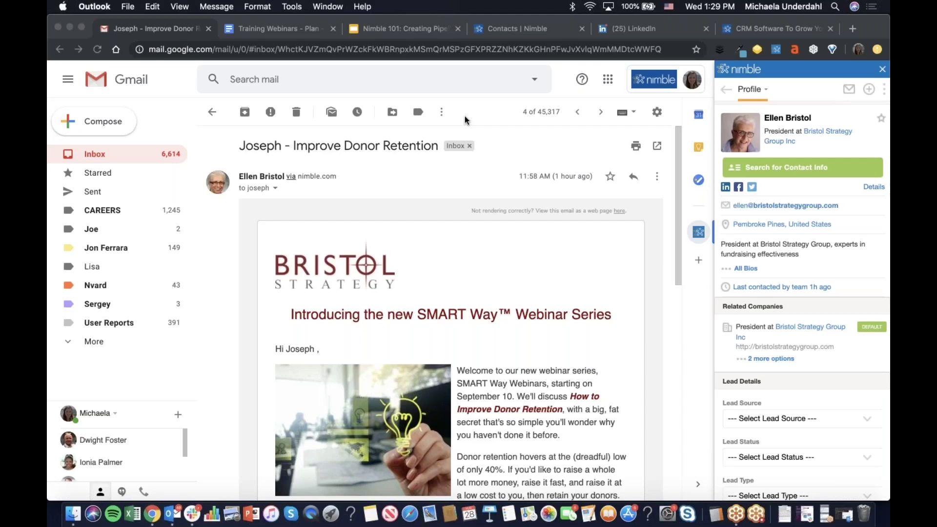
# Step: Return to the Nimble web app in Chrome and open its Integrations settings
pyautogui.click(534, 37)
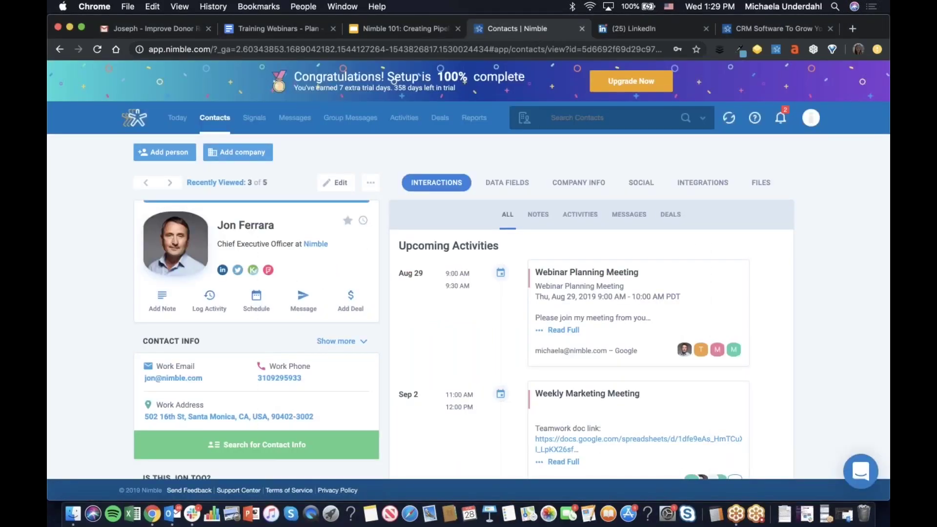
pyautogui.click(811, 117)
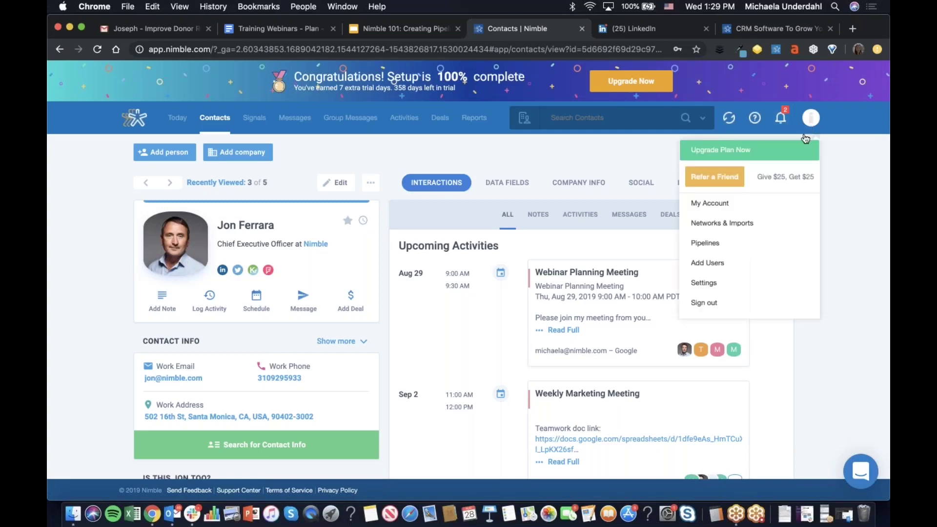
pyautogui.click(734, 287)
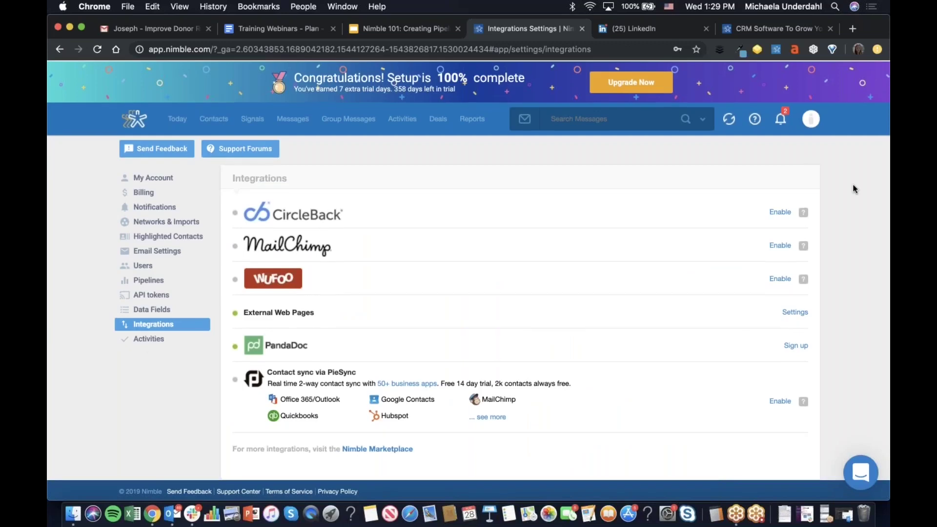
pyautogui.click(811, 118)
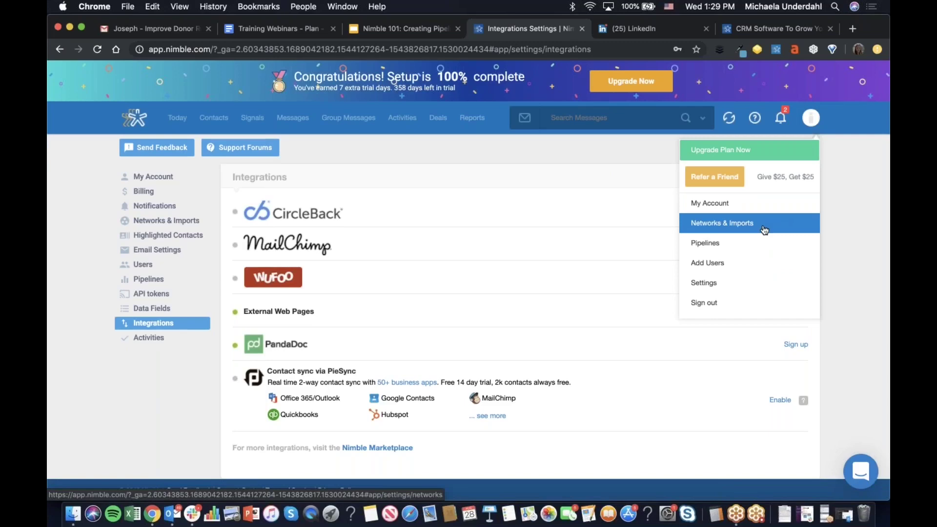
pyautogui.click(811, 118)
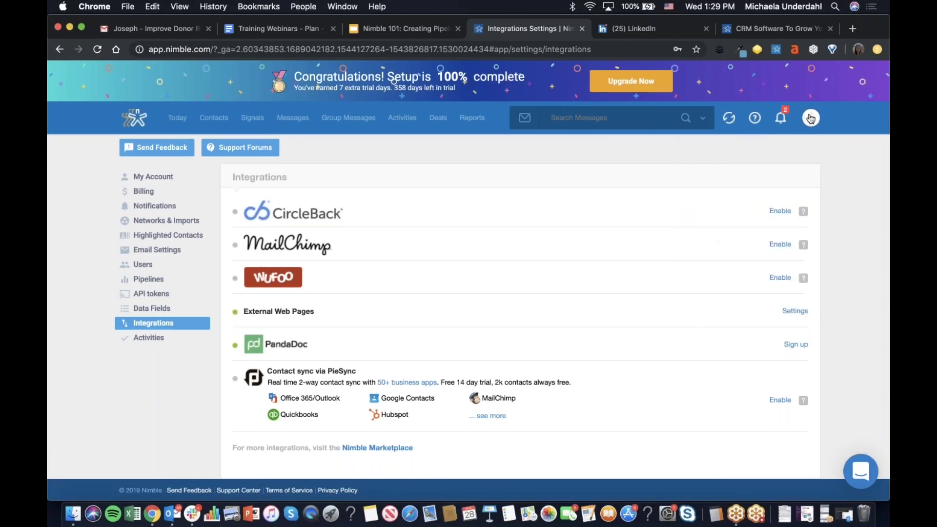
pyautogui.click(811, 118)
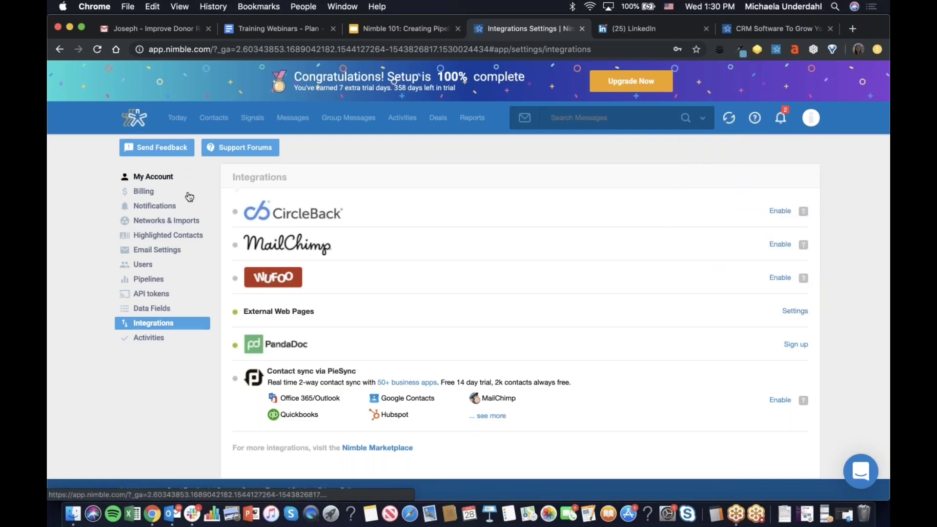
# Step: Open the Activities settings and review the saved filters and the list of standard and custom activity types
pyautogui.click(147, 344)
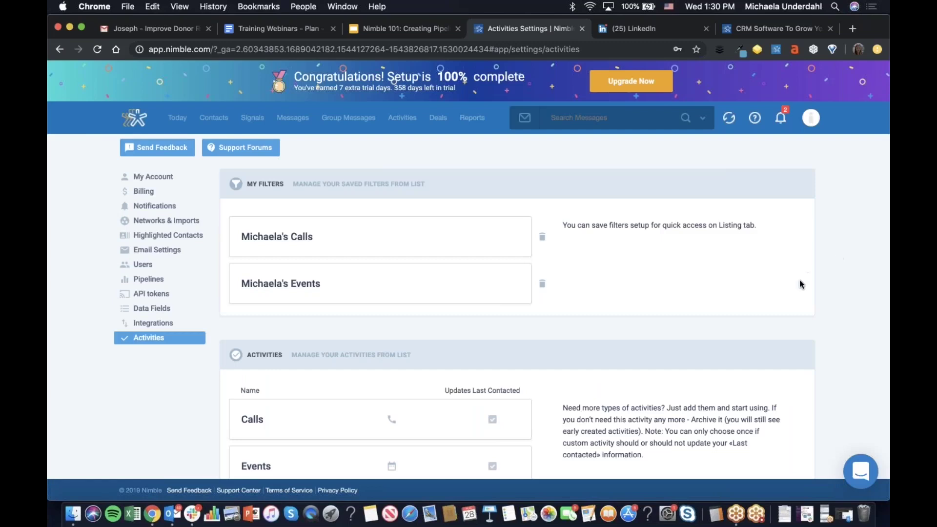
pyautogui.scroll(-5, 800, 284)
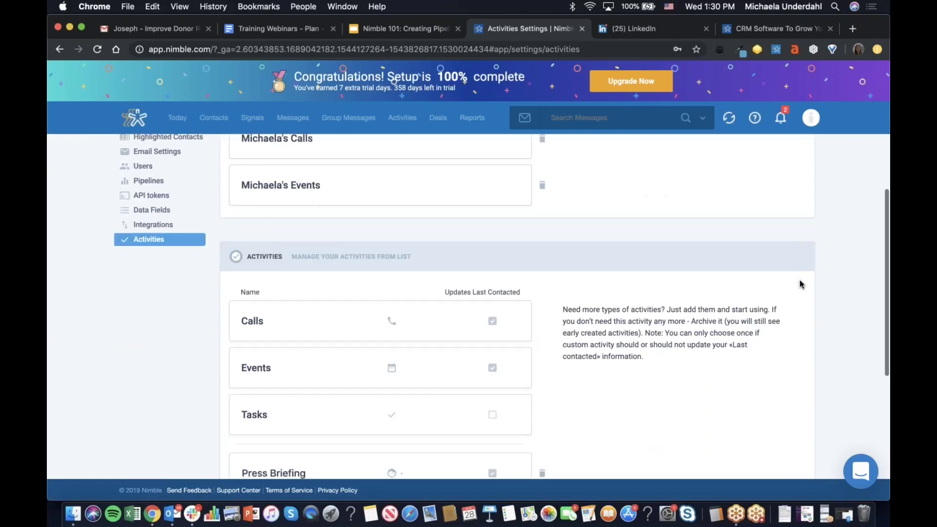
pyautogui.scroll(-3, 799, 284)
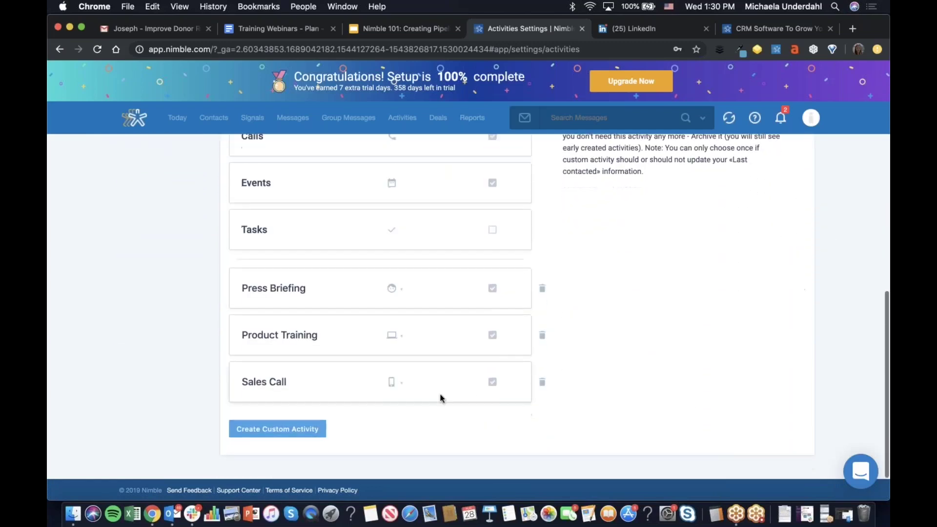
pyautogui.scroll(2, 363, 437)
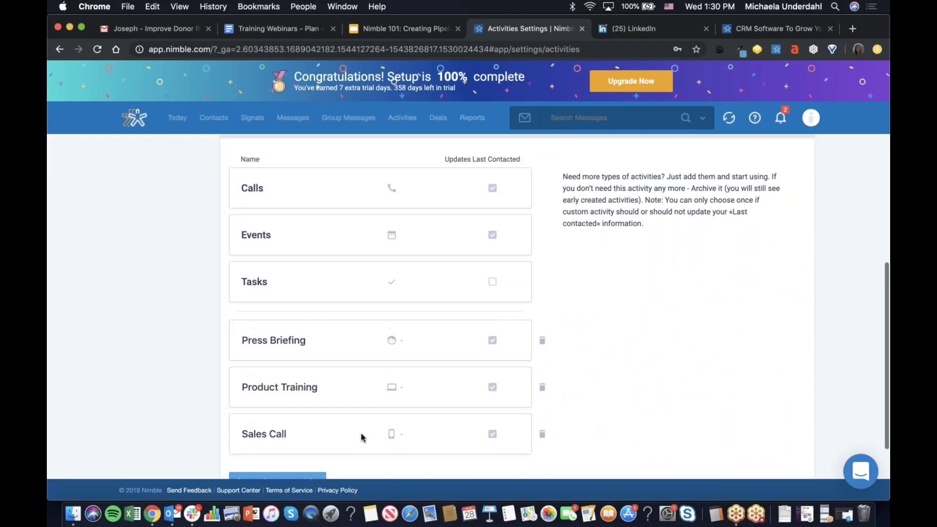
pyautogui.scroll(-1, 362, 437)
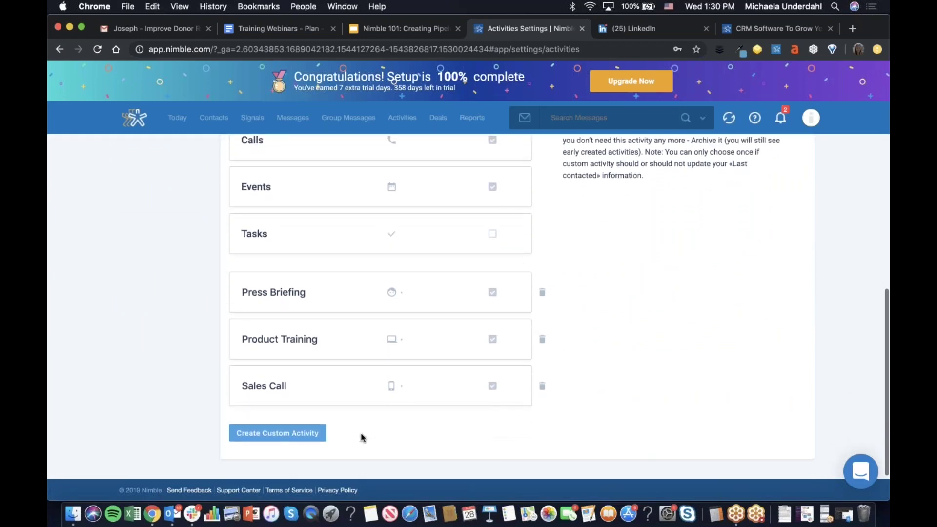
pyautogui.scroll(1, 362, 437)
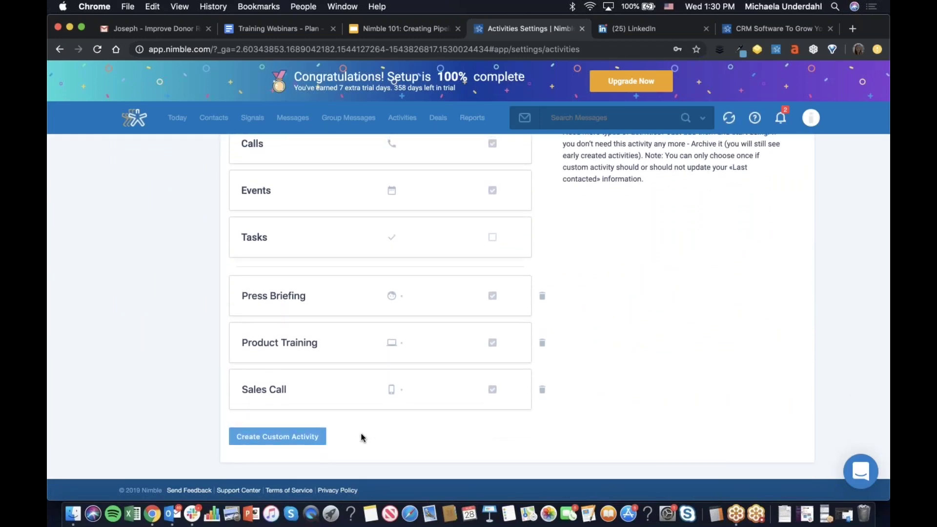
pyautogui.scroll(-1, 362, 436)
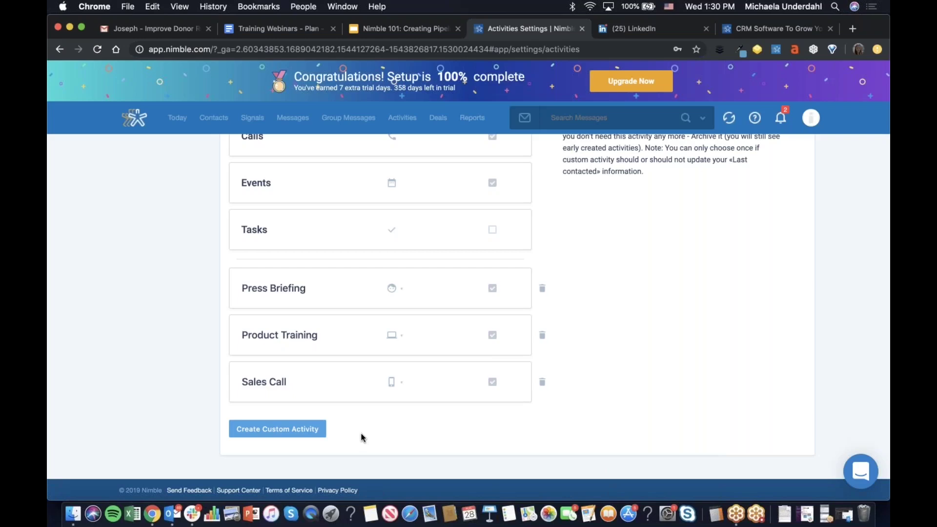
# Step: Start a new custom activity and check its name field and available icons without creating it
pyautogui.click(289, 433)
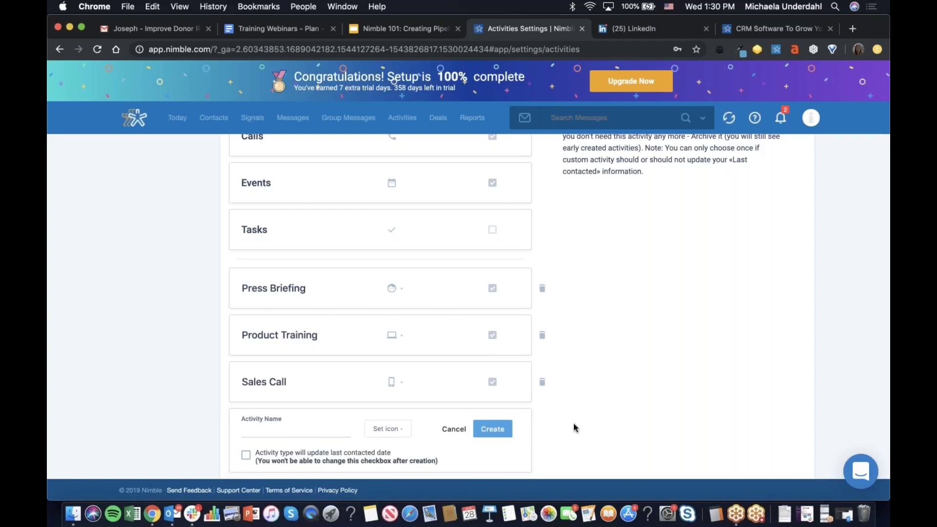
pyautogui.scroll(-1, 574, 427)
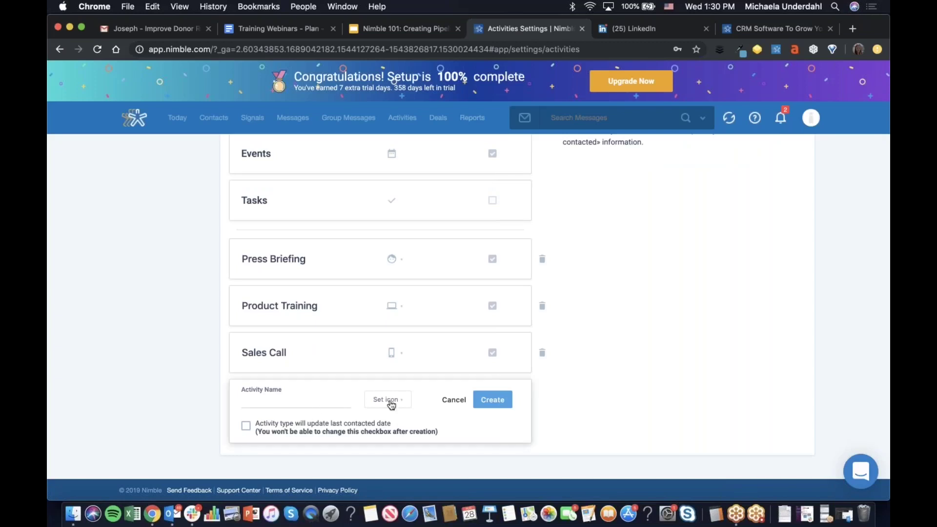
pyautogui.click(268, 400)
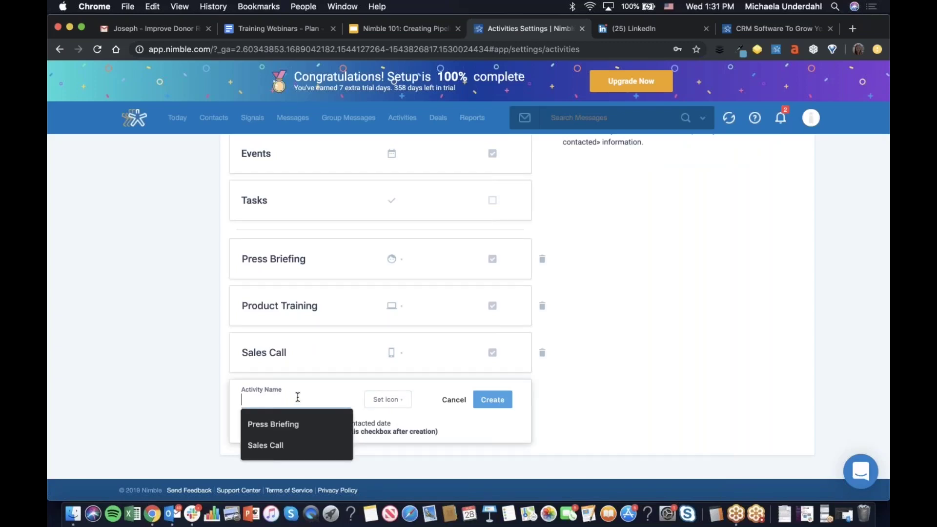
pyautogui.click(402, 401)
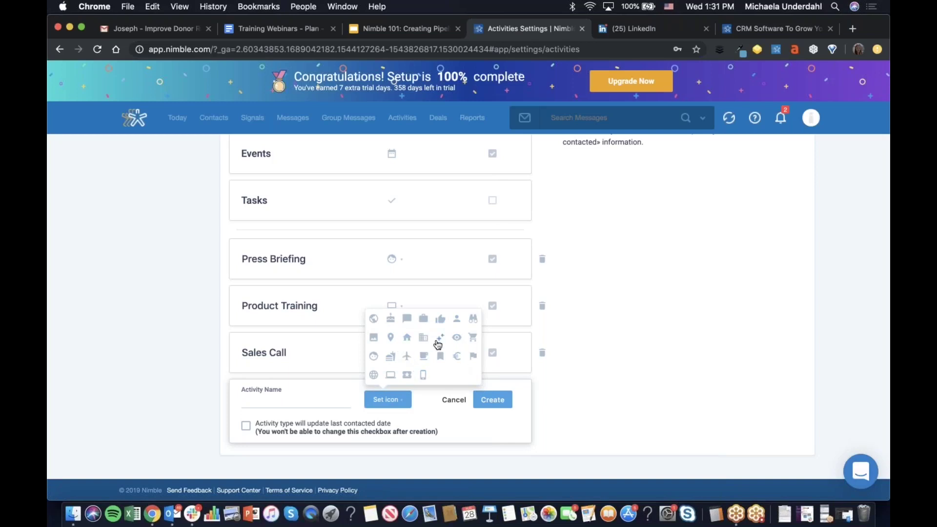
pyautogui.click(427, 454)
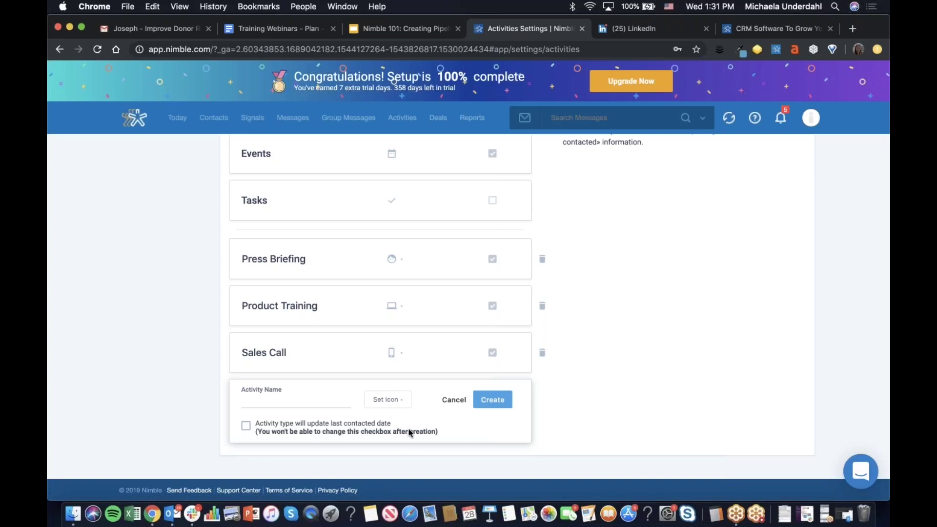
# Step: Return to the Nimble CEO's contact record and set a custom Stay in Touch reminder for every 19 days
pyautogui.click(215, 117)
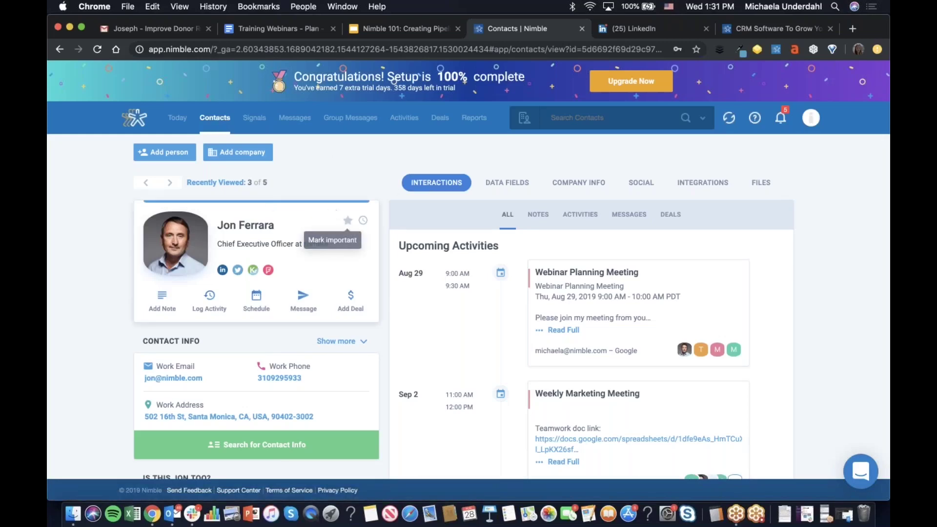
pyautogui.click(363, 223)
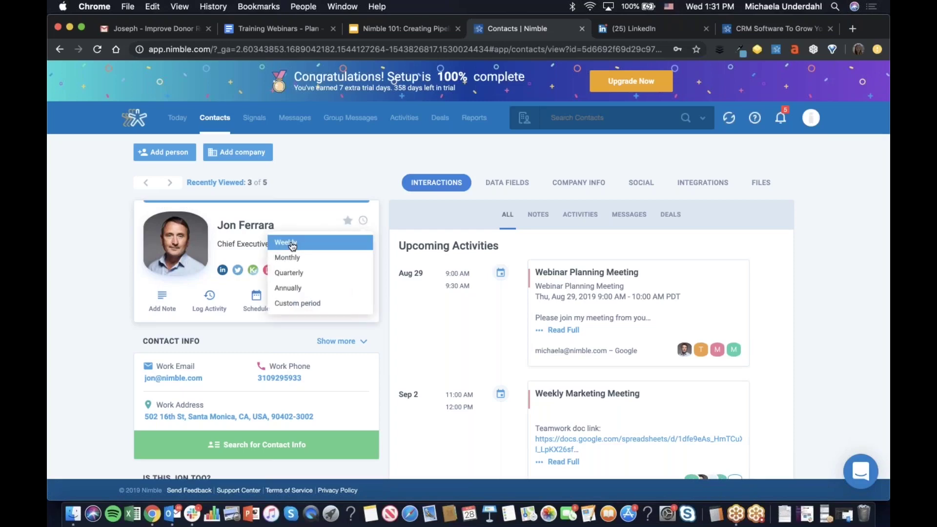
pyautogui.click(317, 306)
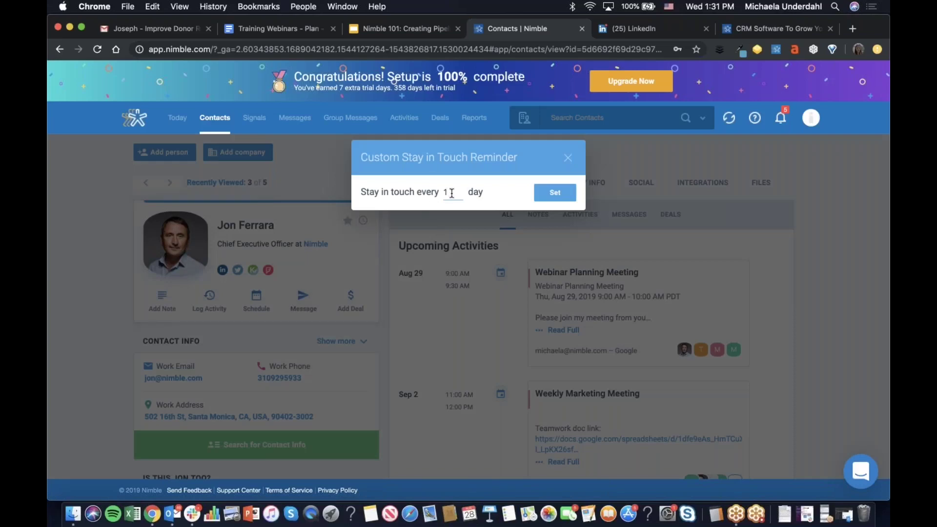
pyautogui.write('9')
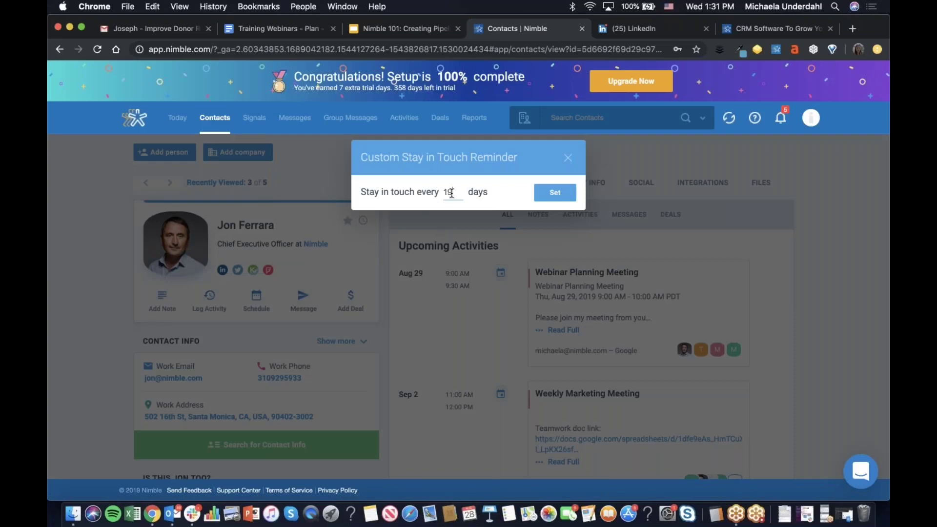
pyautogui.click(553, 194)
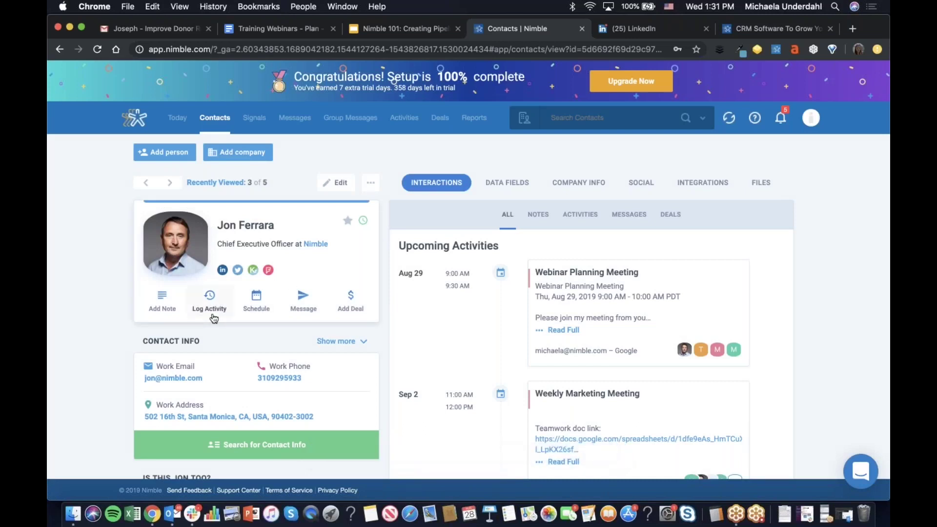
# Step: Open the contact's Schedule Activity form, choose the Press Briefing custom activity, review its fields, and close the form unsaved
pyautogui.click(235, 310)
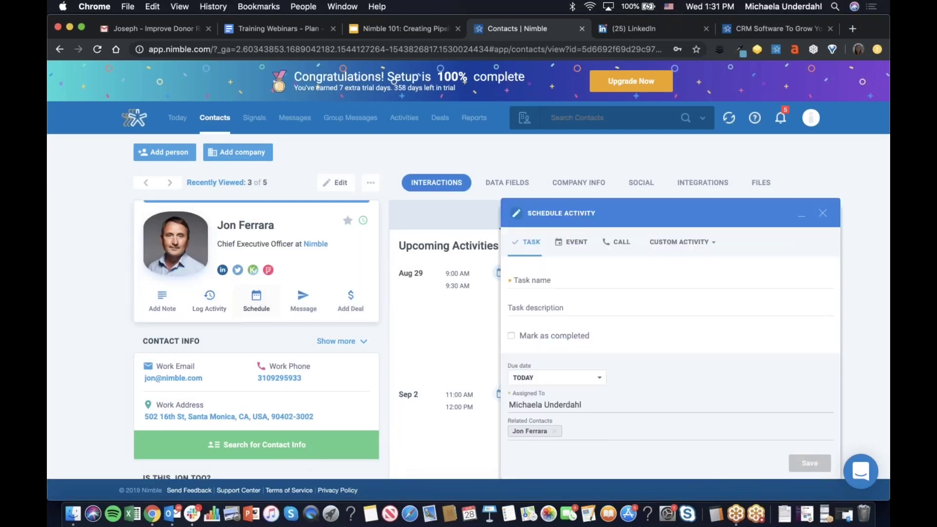
pyautogui.click(716, 245)
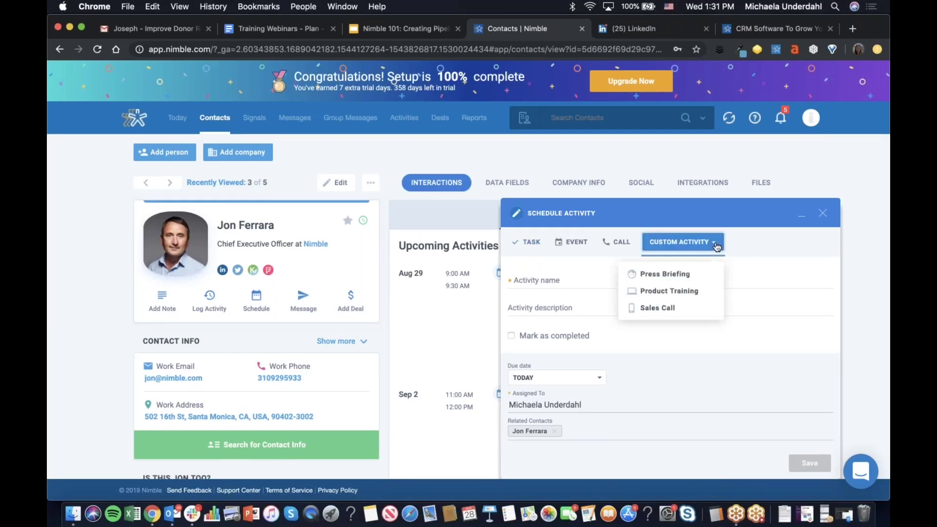
pyautogui.click(681, 278)
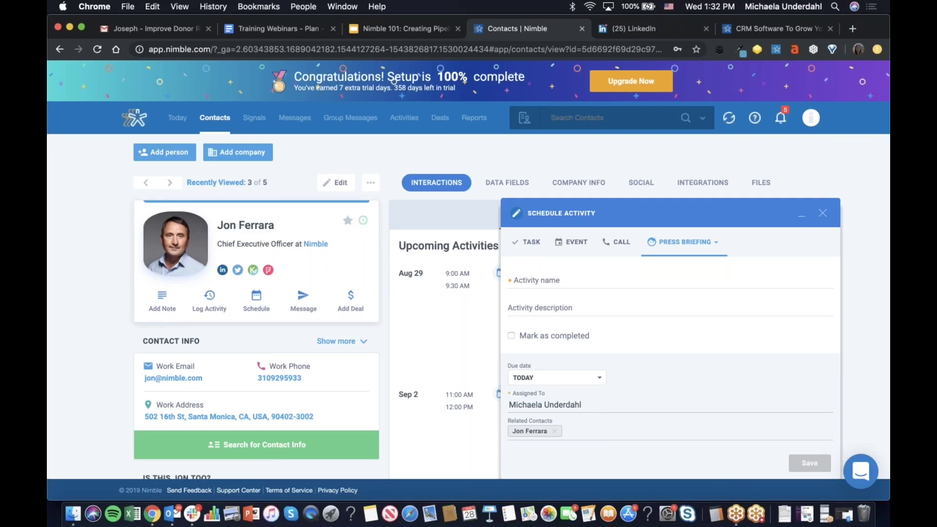
pyautogui.scroll(-2, 811, 331)
pyautogui.scroll(2, 752, 261)
pyautogui.click(823, 214)
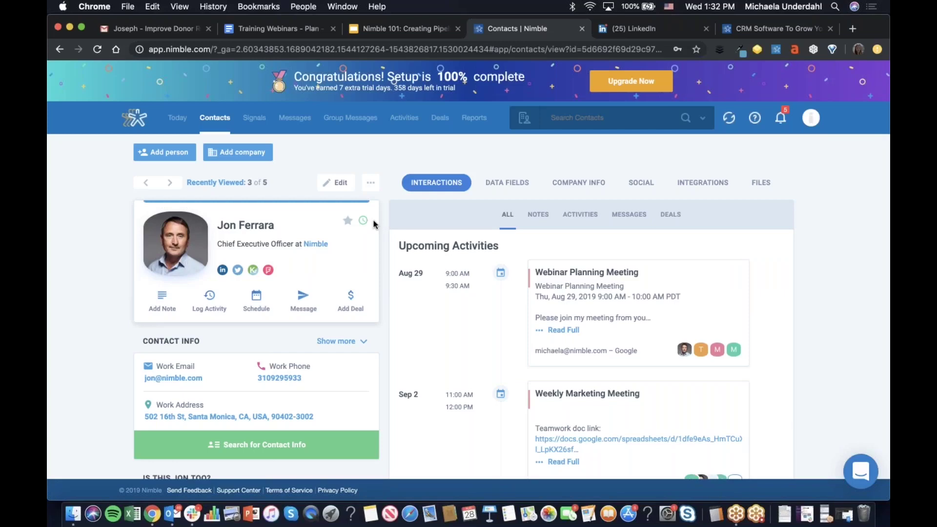
pyautogui.moveTo(370, 225)
# Step: In the Product 2 deals pipeline, move Test Deal 2 to Presentation Scheduled and on to Contract Sent
pyautogui.click(440, 119)
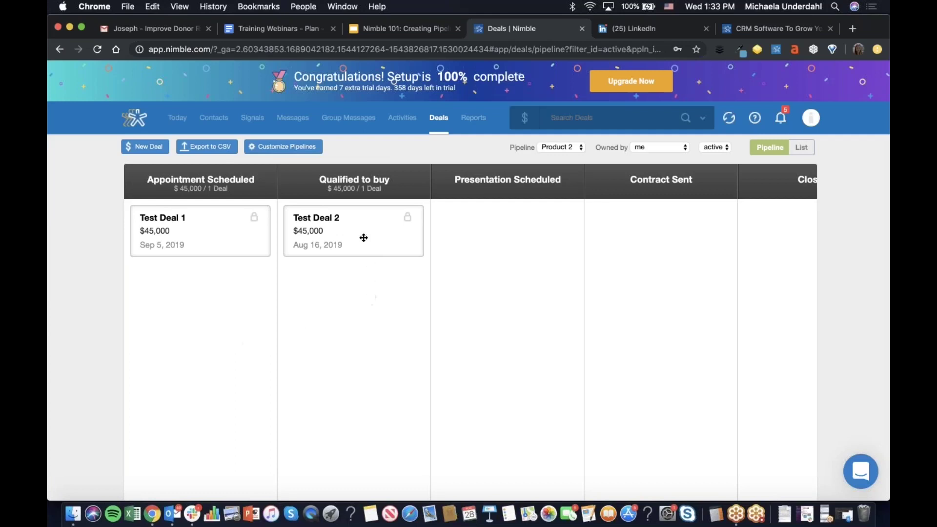
pyautogui.moveTo(366, 224); pyautogui.dragTo(523, 215)
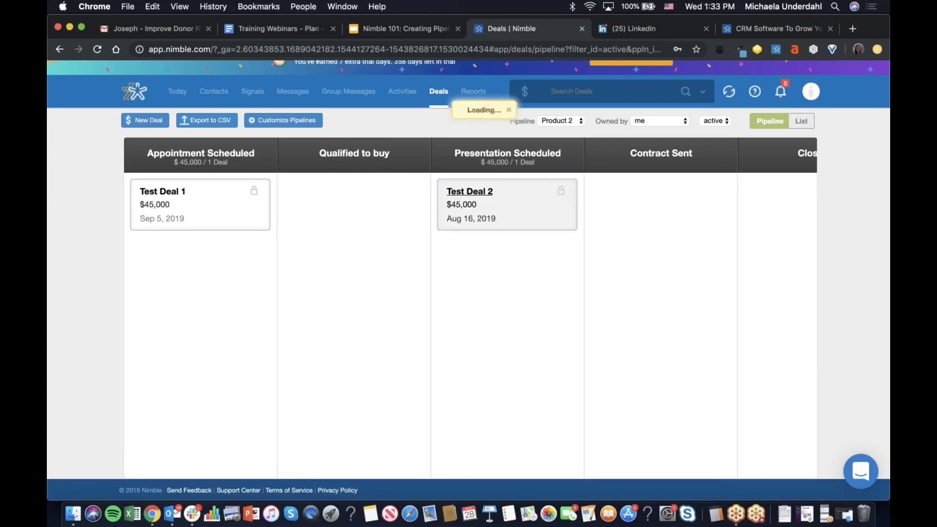
pyautogui.hscroll(4, 527, 214)
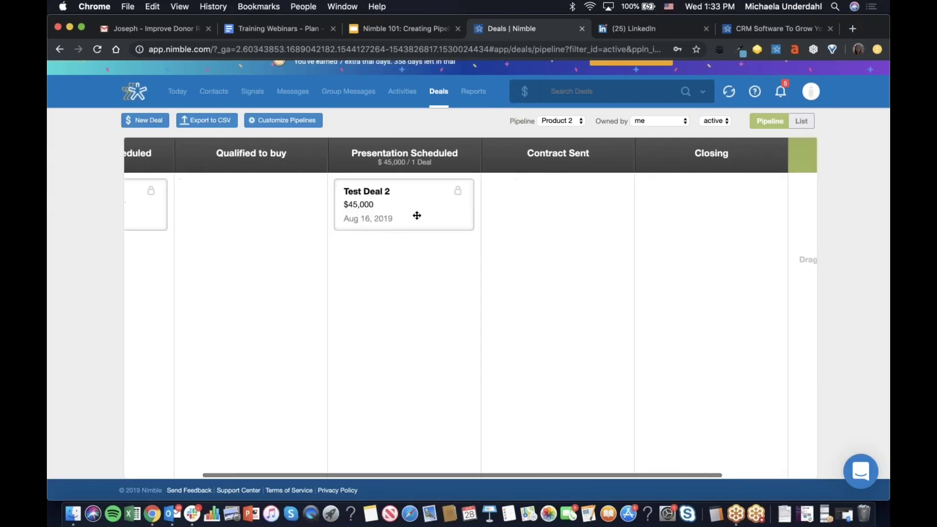
pyautogui.moveTo(405, 195); pyautogui.dragTo(523, 196)
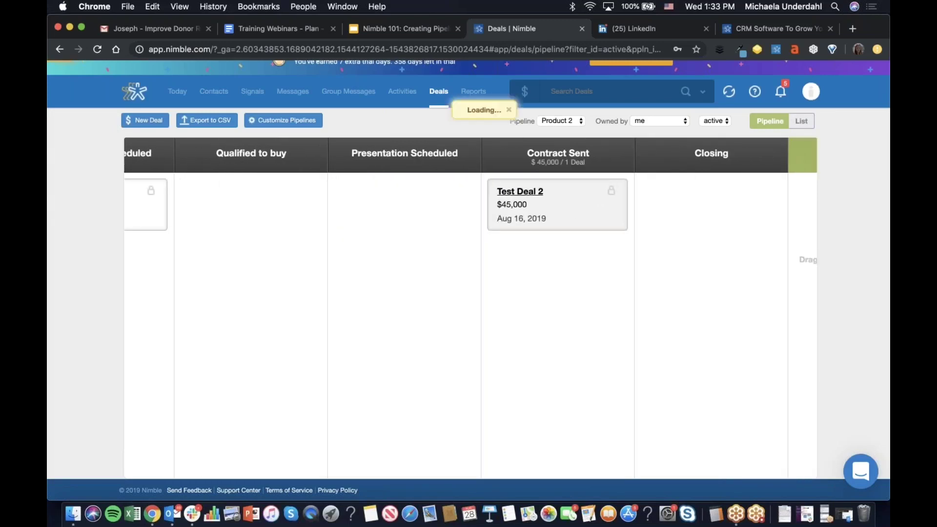
# Step: Open the Test Deal 2 record, set its stage to Closing, and dismiss the notification
pyautogui.click(534, 193)
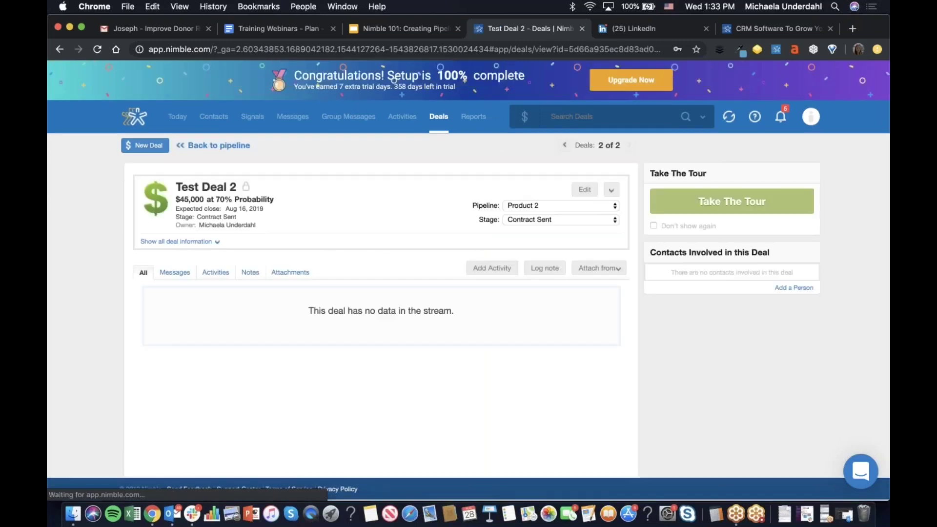
pyautogui.click(546, 221)
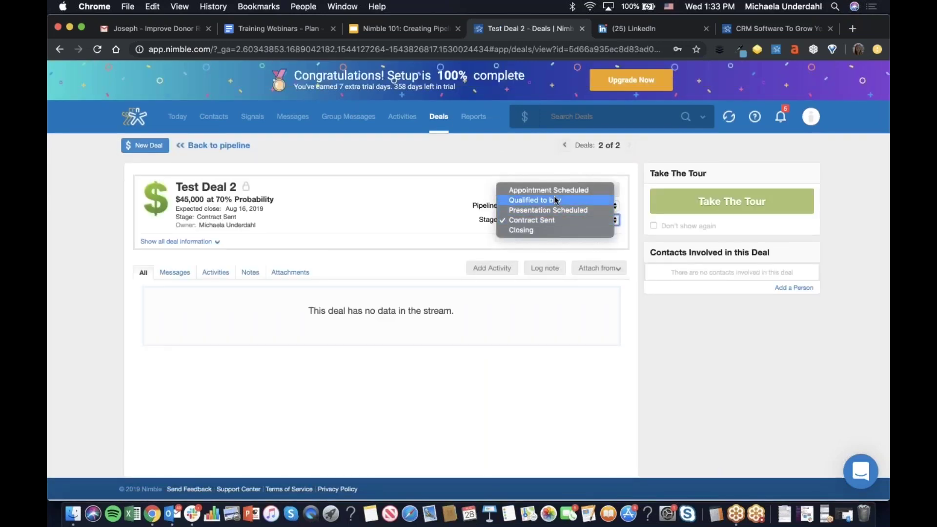
pyautogui.click(552, 230)
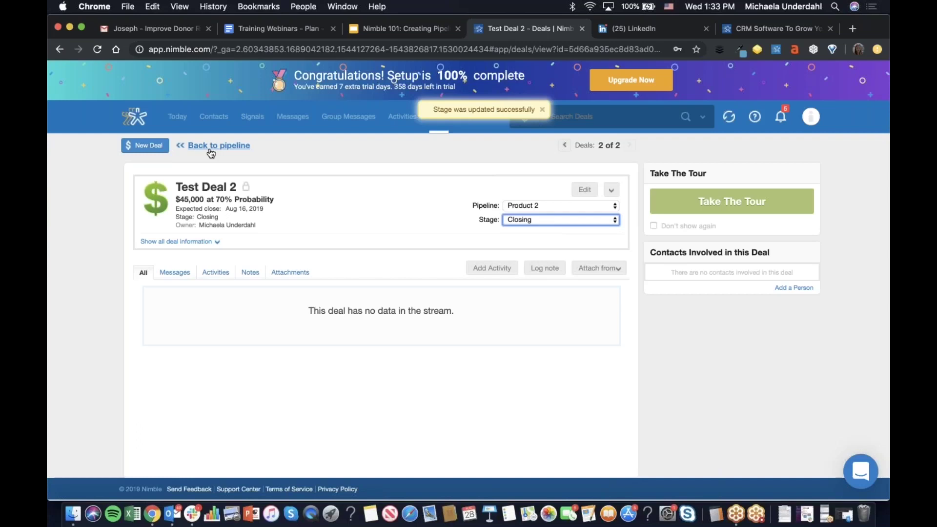
pyautogui.click(540, 110)
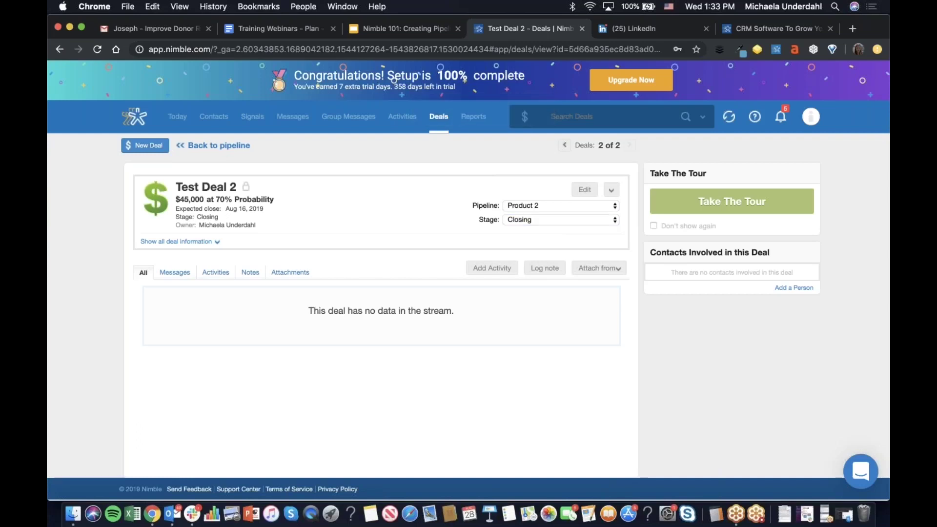
# Step: Go back to the deals pipeline and open the Dashboard report for all pipelines
pyautogui.click(439, 120)
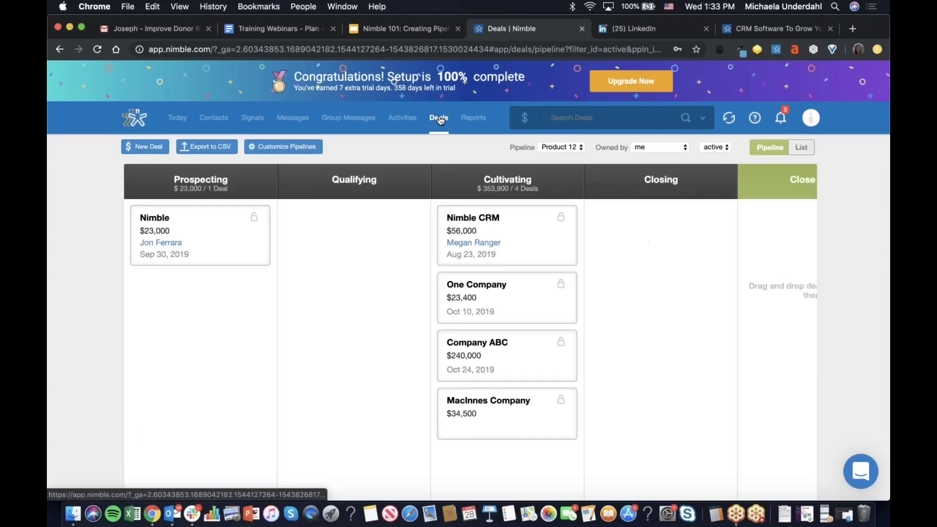
pyautogui.click(479, 122)
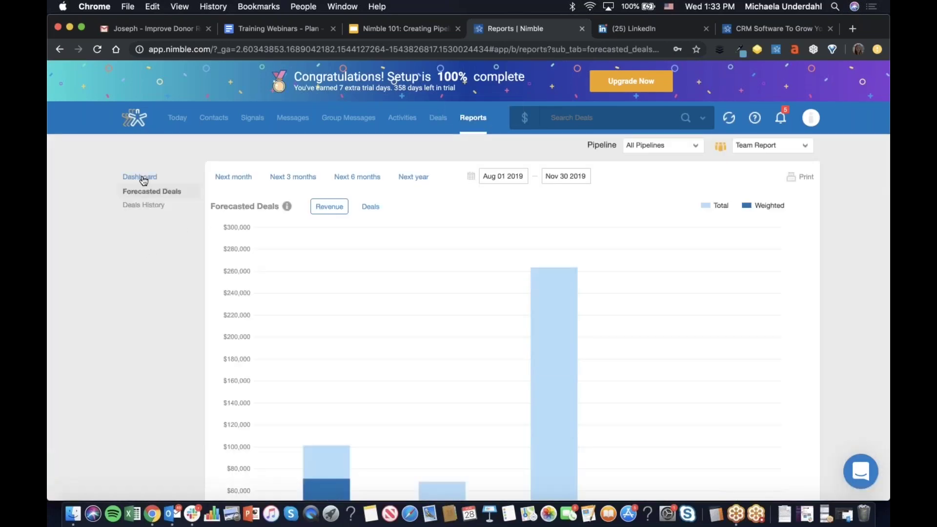
pyautogui.click(143, 180)
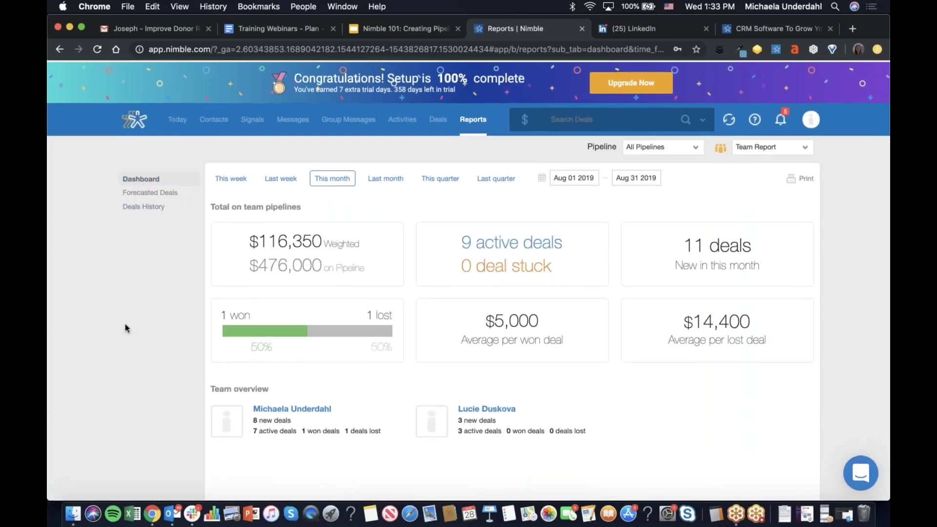
# Step: Review the Dashboard report's pipeline choices and team-member report choices, leaving All Pipelines and Team Report selected
pyautogui.scroll(-1, 124, 324)
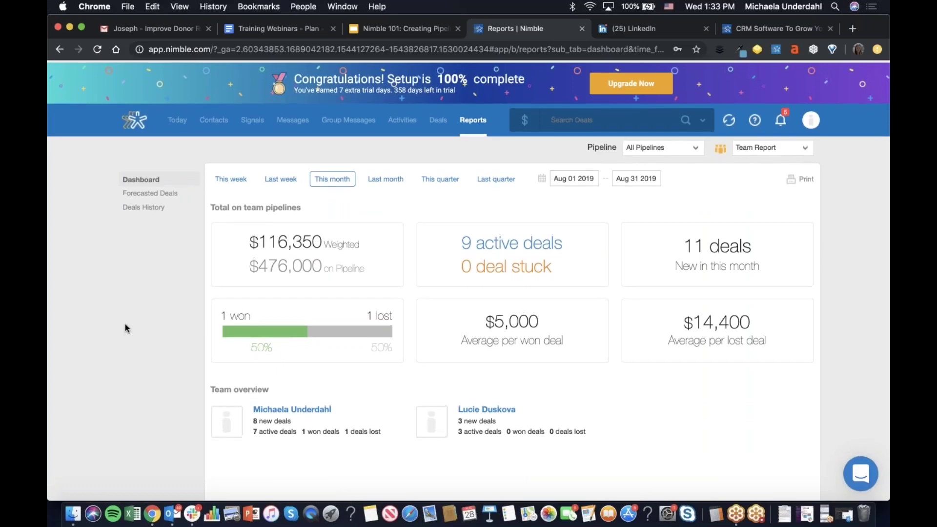
pyautogui.click(693, 148)
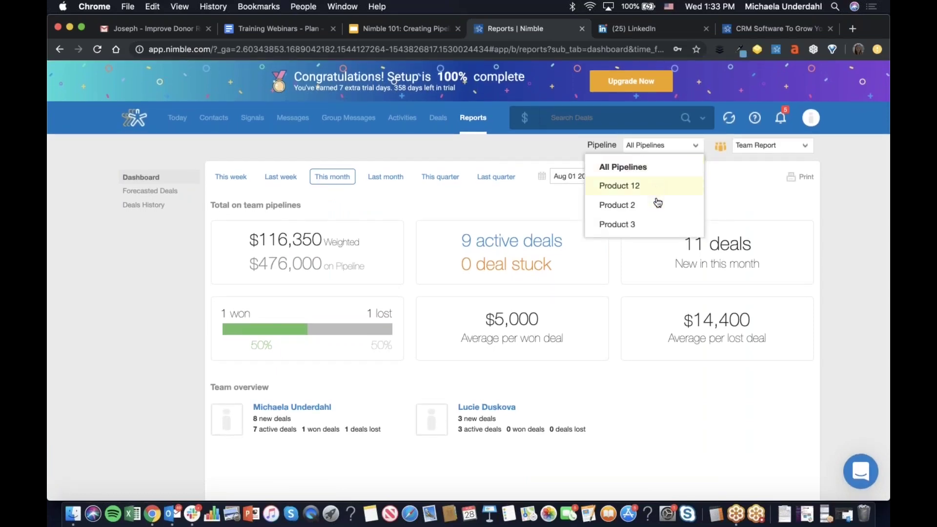
pyautogui.click(775, 155)
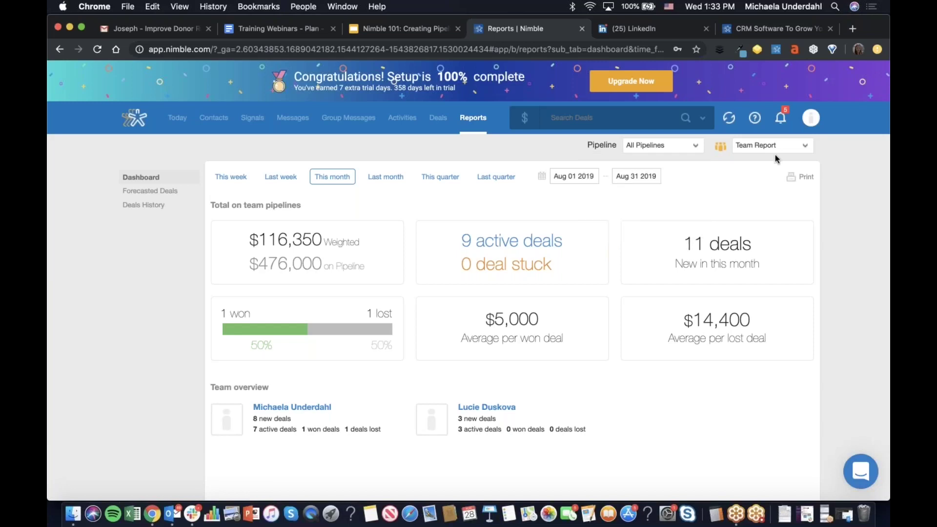
pyautogui.click(808, 147)
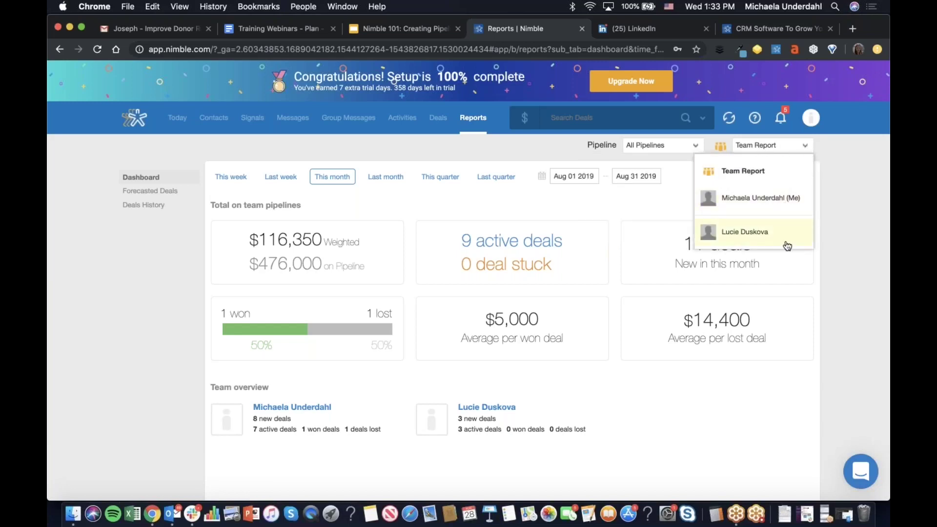
pyautogui.click(837, 203)
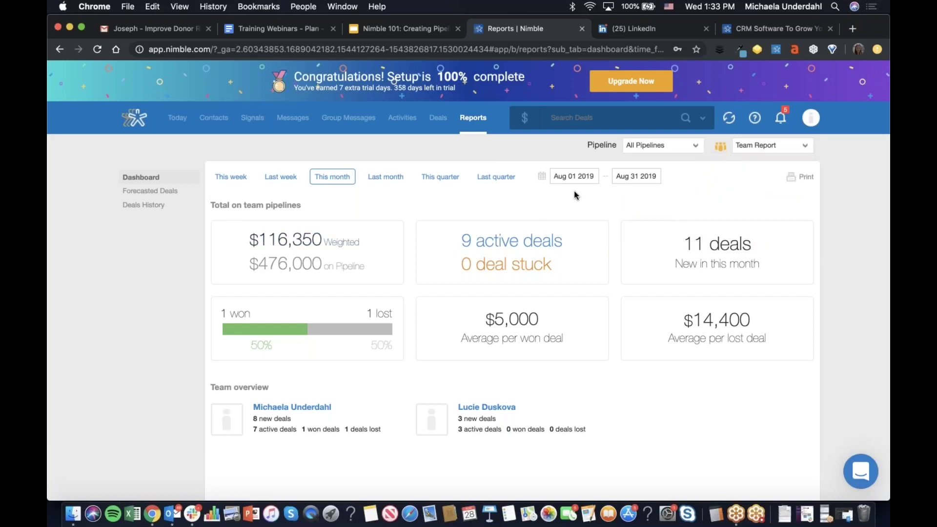
# Step: Switch the Dashboard report to this week and then last week, and check its custom date range calendar without picking dates
pyautogui.click(235, 179)
pyautogui.click(281, 178)
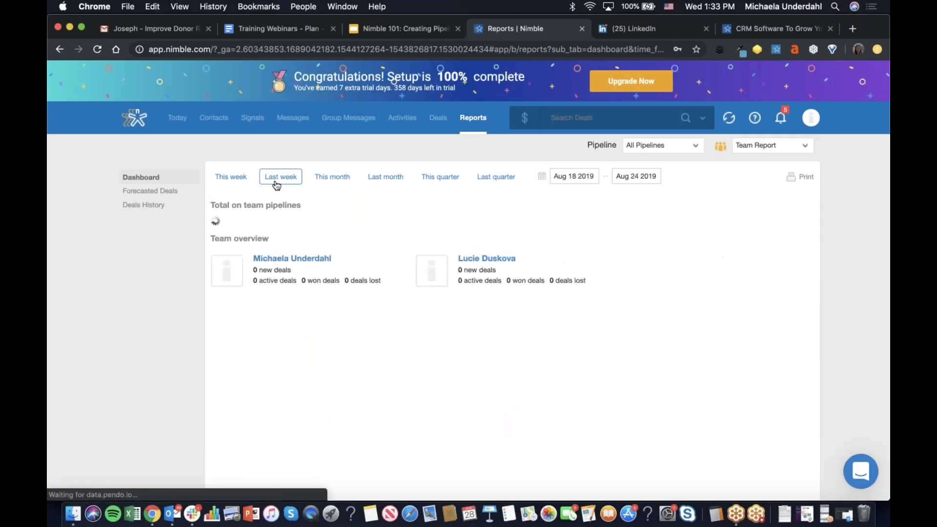
pyautogui.click(569, 180)
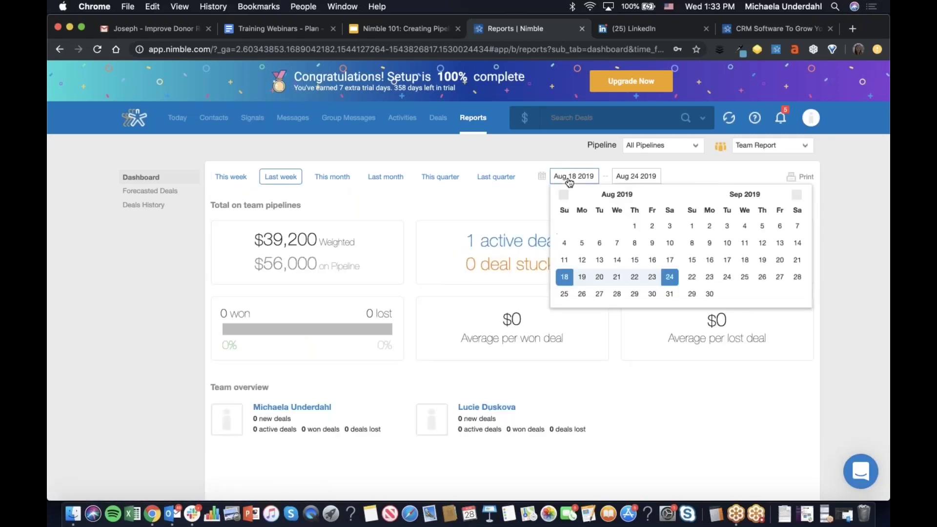
pyautogui.click(696, 174)
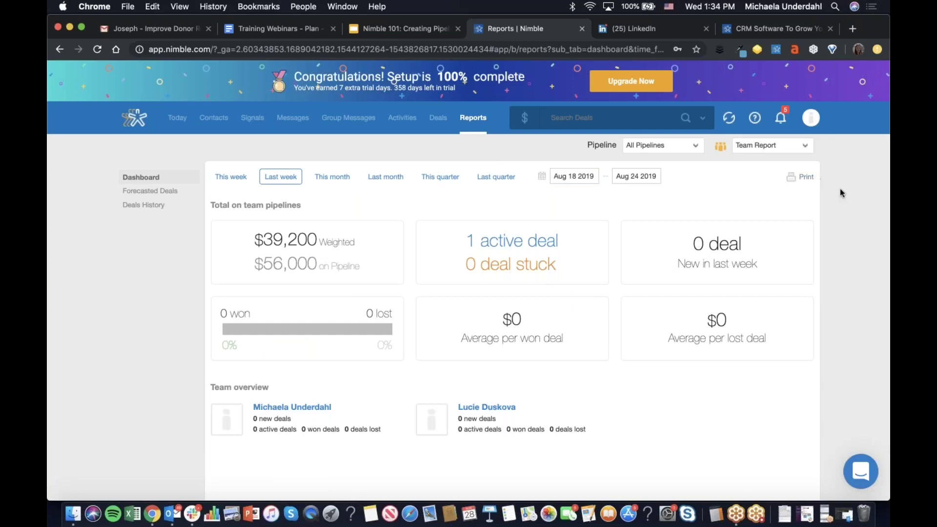
# Step: Open the Forecasted Deals report and view the forecast chart by deals instead of revenue
pyautogui.scroll(-2, 839, 190)
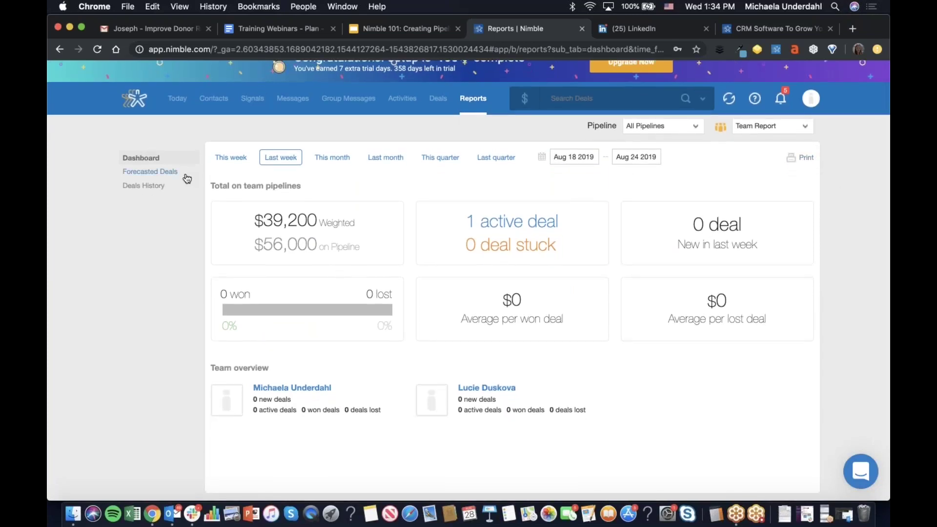
pyautogui.click(185, 175)
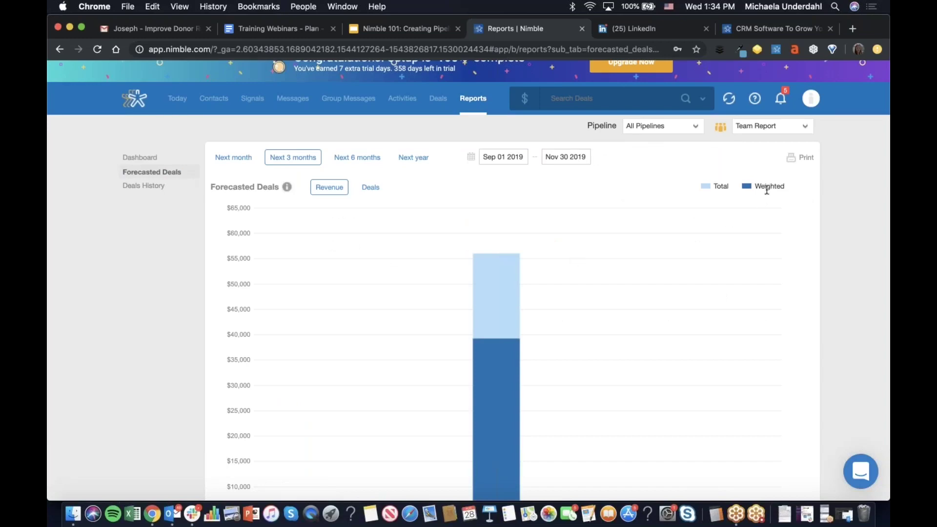
pyautogui.scroll(1, 649, 200)
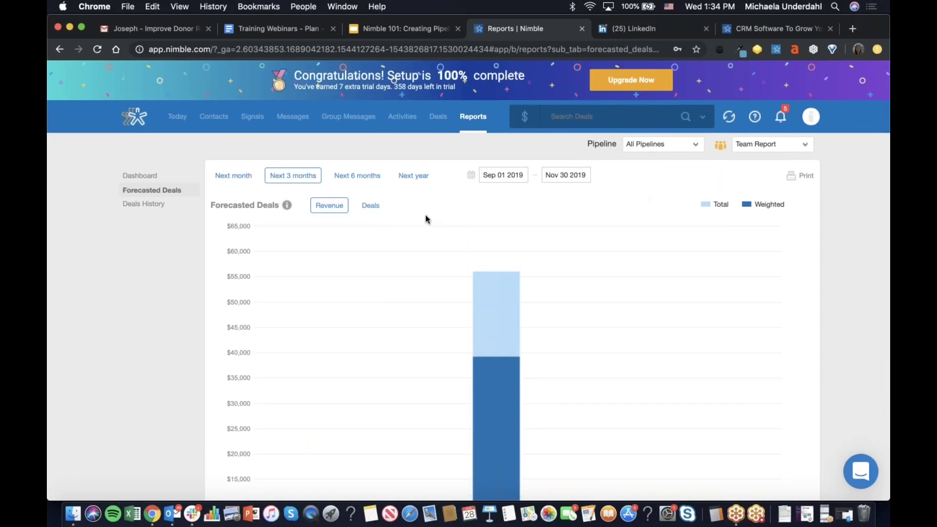
pyautogui.click(369, 210)
pyautogui.scroll(-5, 316, 326)
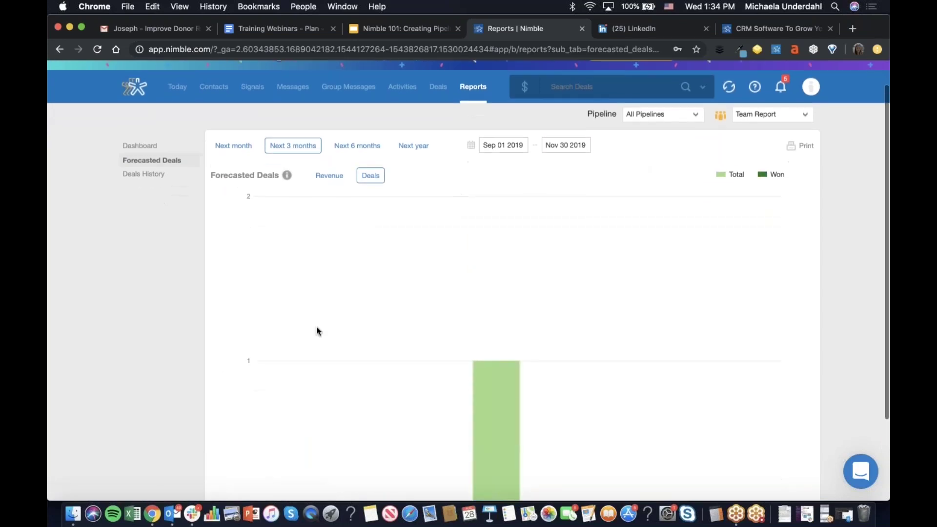
pyautogui.scroll(2, 302, 350)
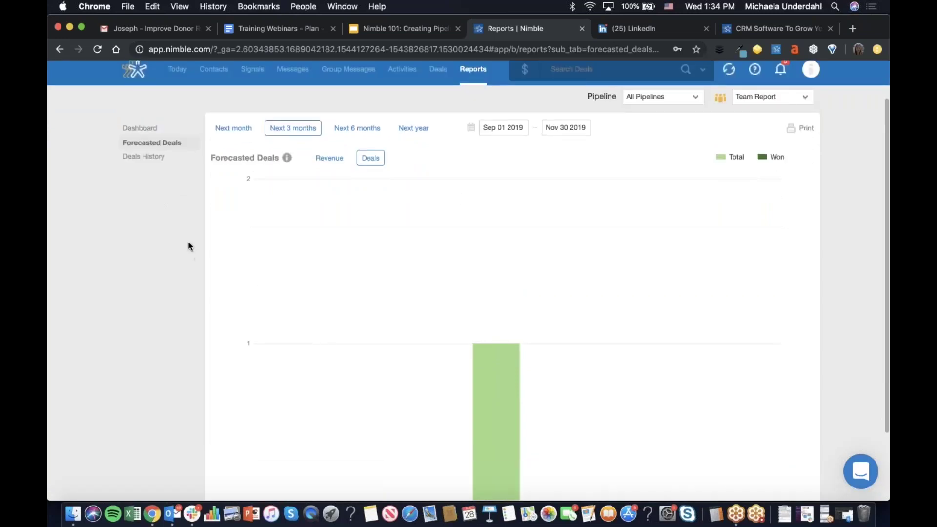
# Step: Open the Deals History report and inspect its start and end date calendars without changing the range
pyautogui.click(150, 163)
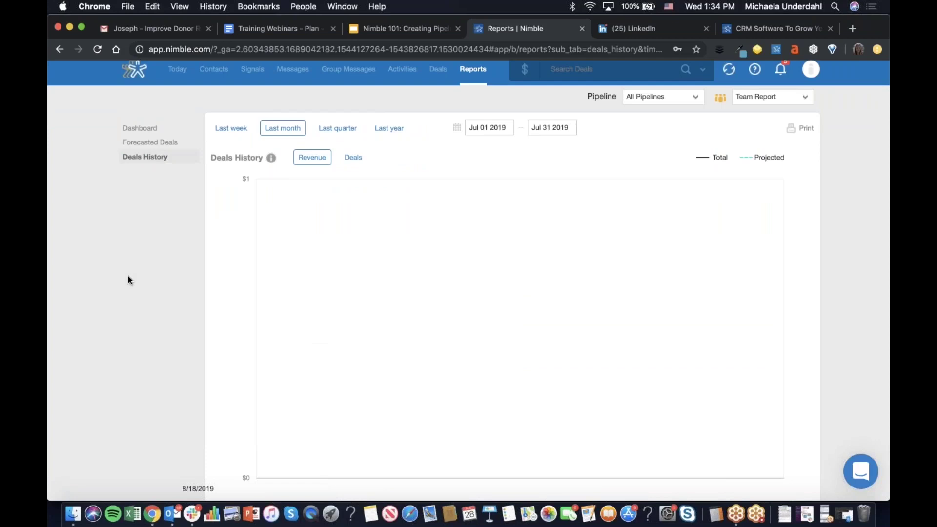
pyautogui.click(496, 129)
pyautogui.click(554, 133)
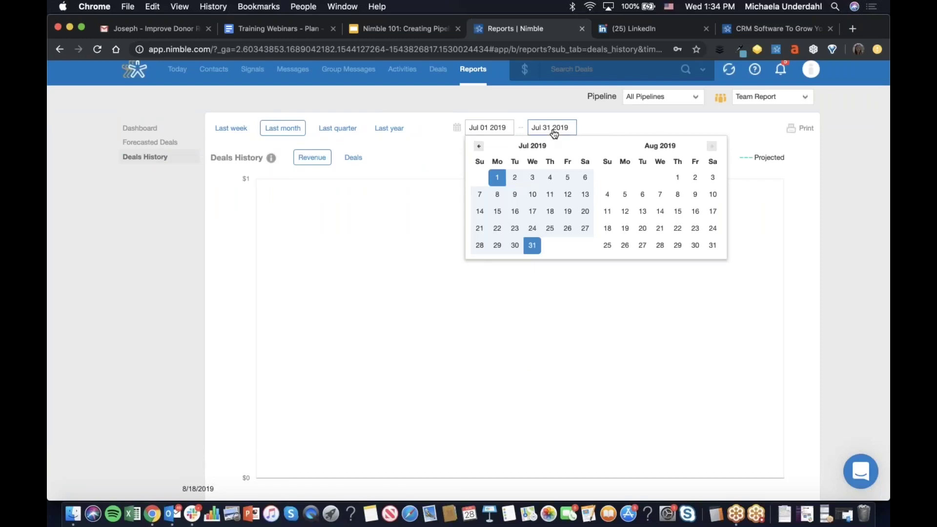
pyautogui.click(422, 161)
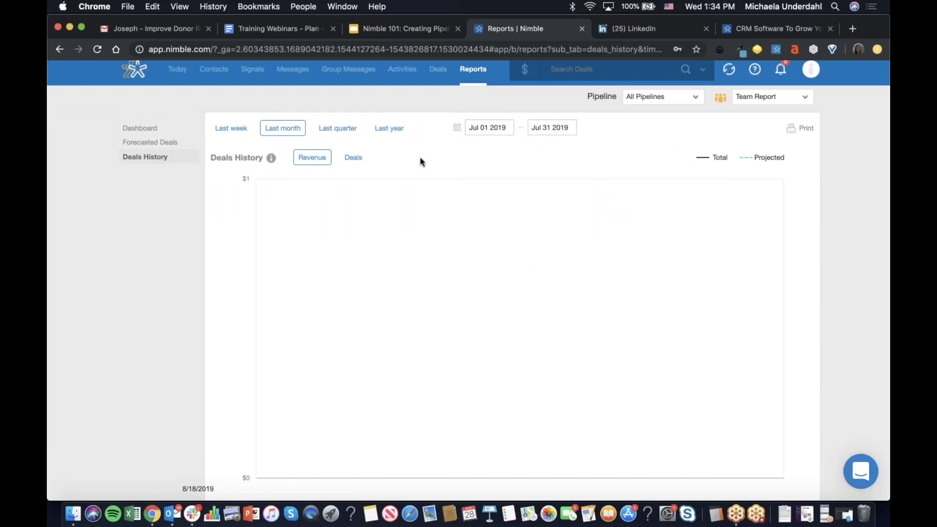
# Step: Filter the Deals History report to the Product 12 pipeline and to the signed-in user's own deals
pyautogui.click(674, 117)
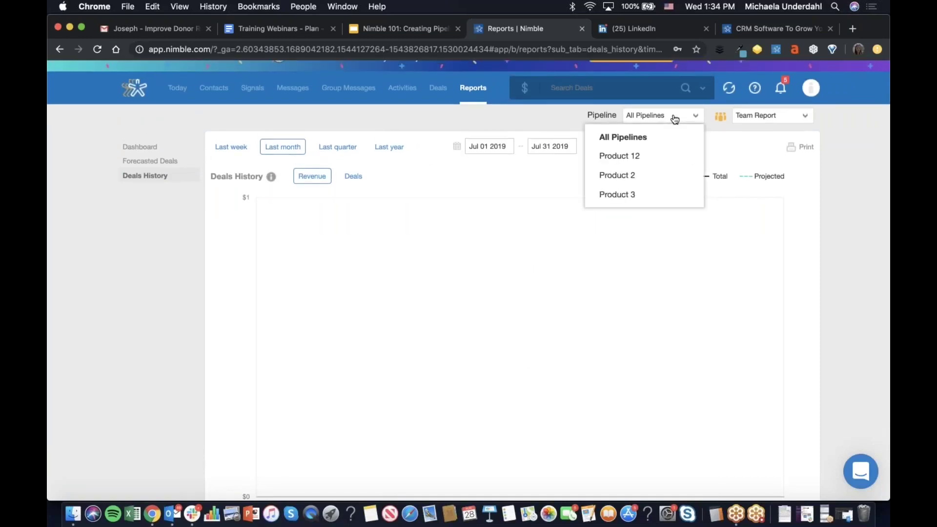
pyautogui.click(652, 161)
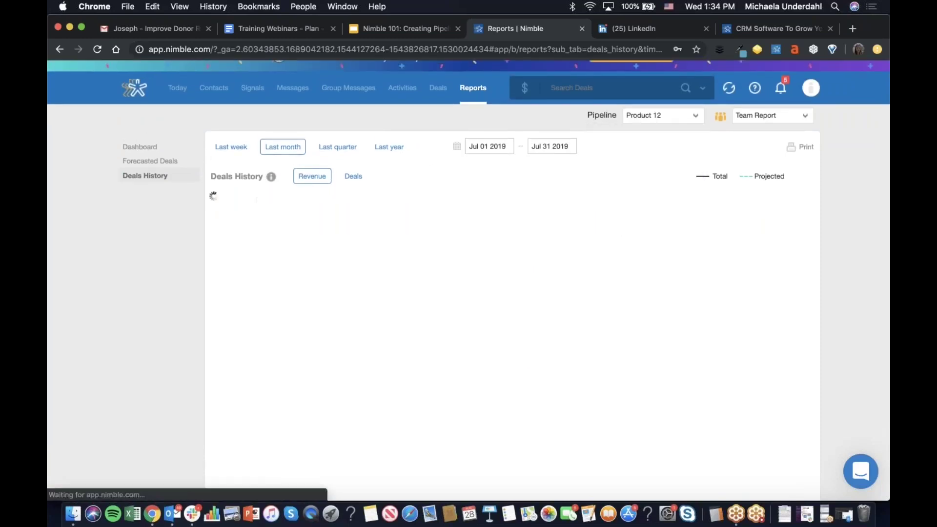
pyautogui.click(761, 121)
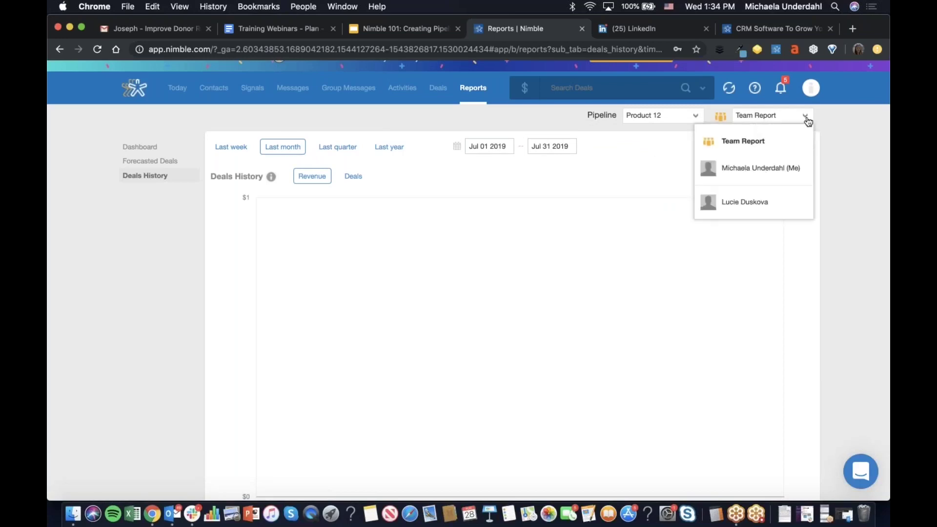
pyautogui.click(785, 170)
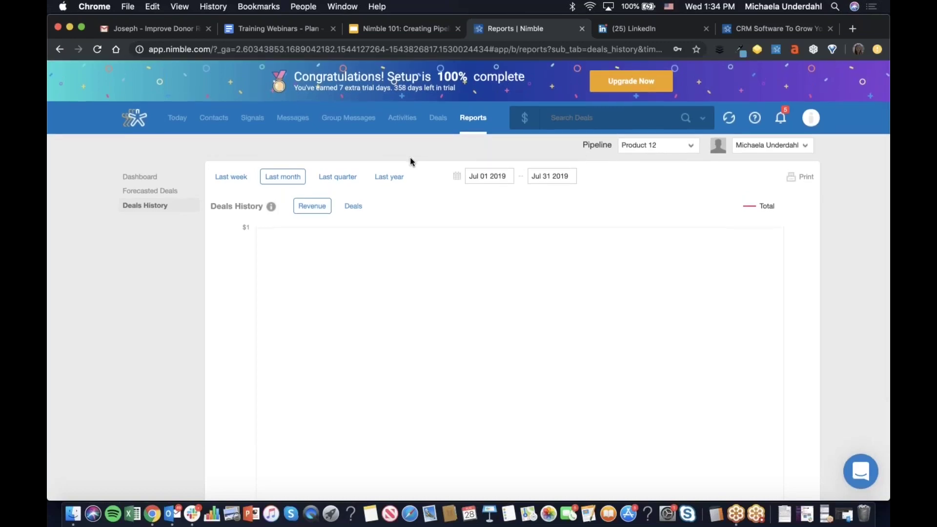
# Step: Switch to the Nimble 101 deck in Google Slides and start presenting from the Next Training Webinars slide
pyautogui.click(419, 30)
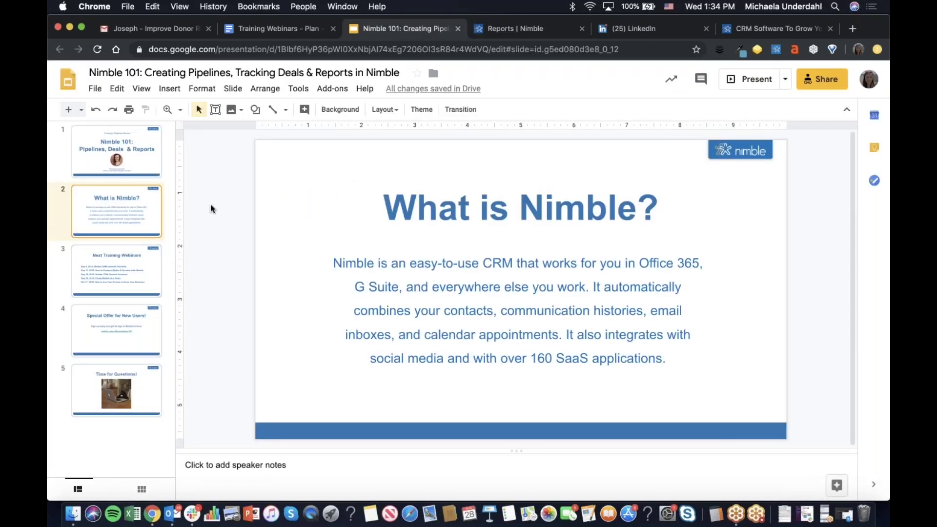
pyautogui.click(140, 274)
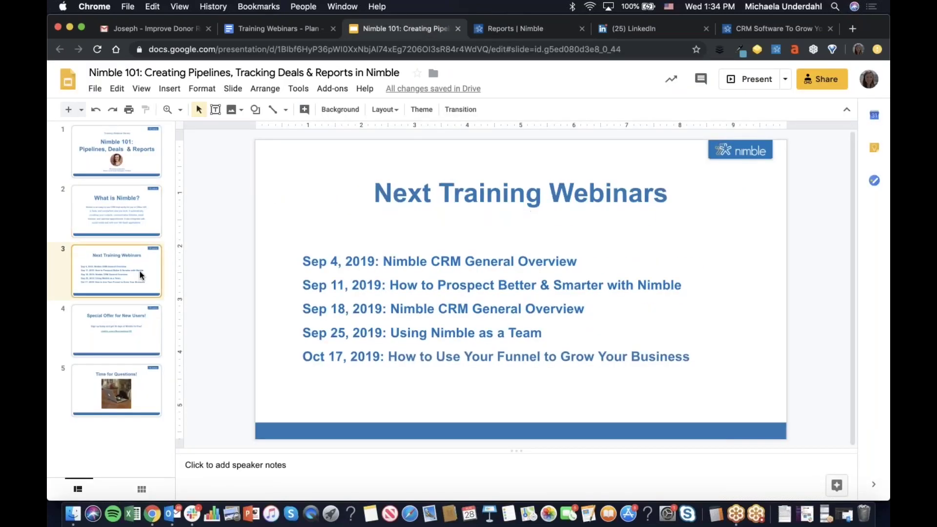
pyautogui.click(756, 81)
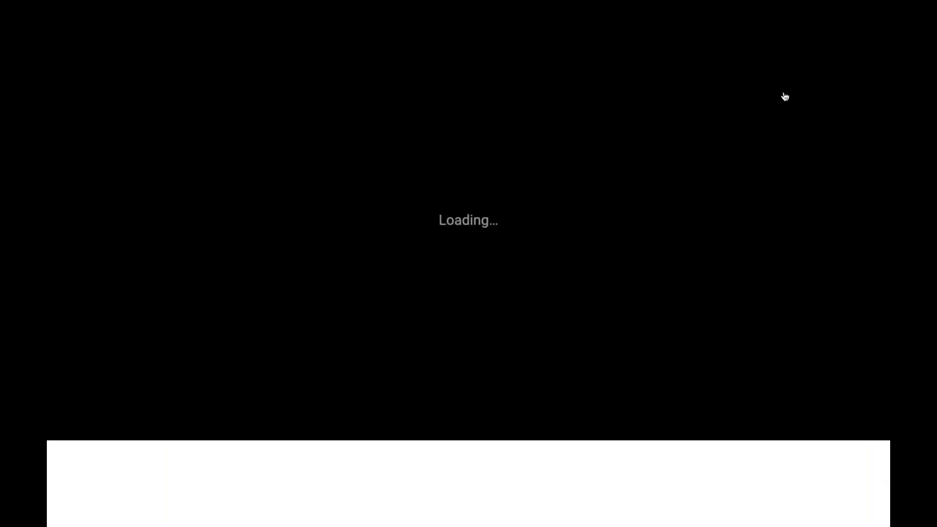